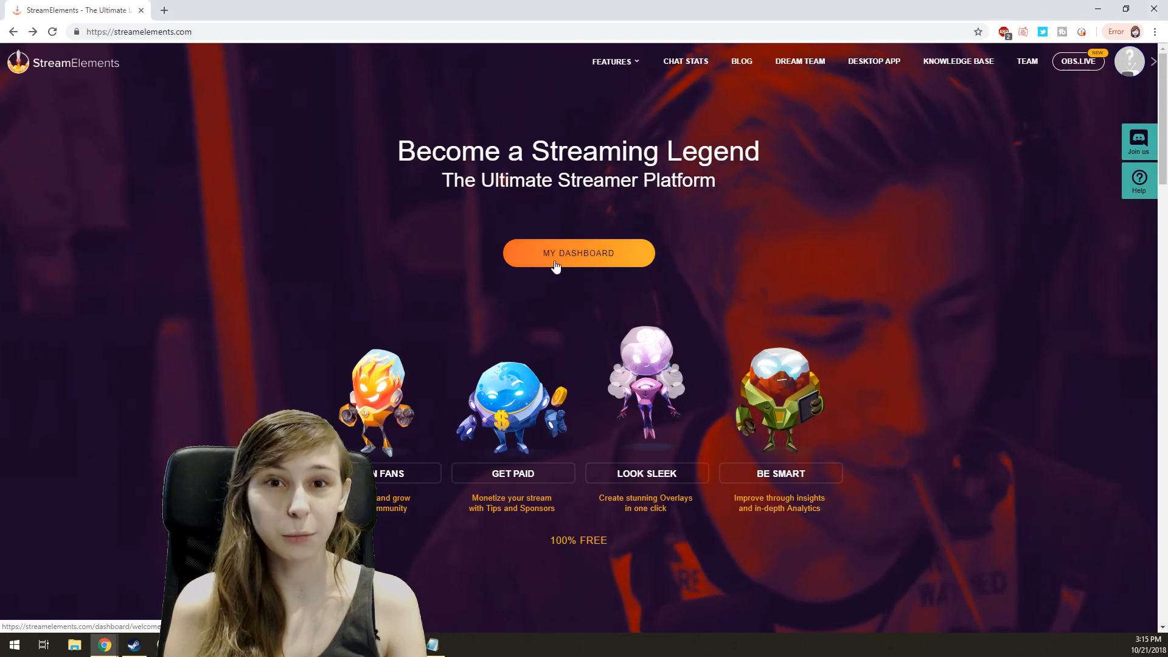
# Open the streamer dashboard and look over the channel statistics and recent events.
pyautogui.click(551, 264)
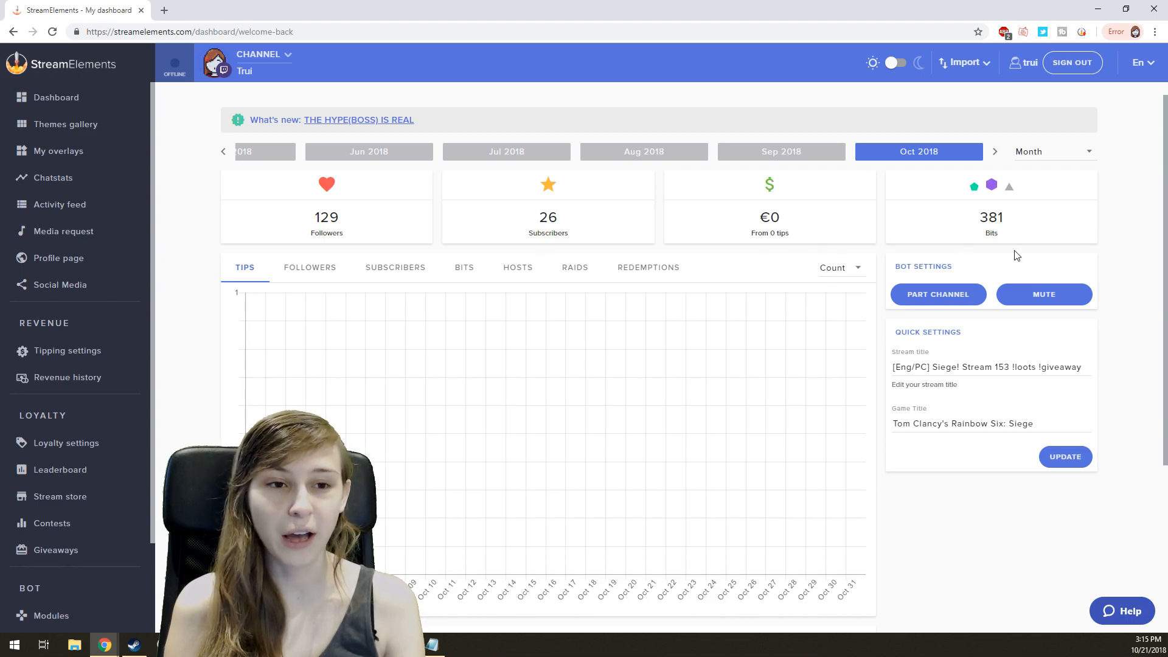
pyautogui.scroll(-5, 769, 227)
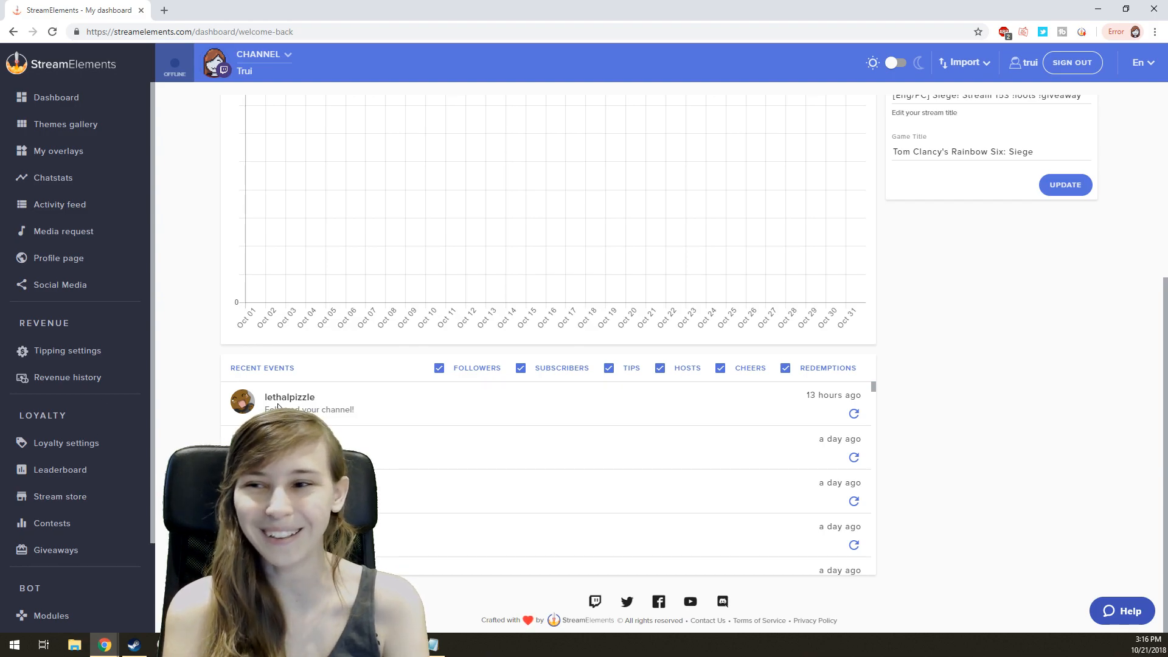
# Open the themes gallery and look through the available super themes.
pyautogui.click(64, 125)
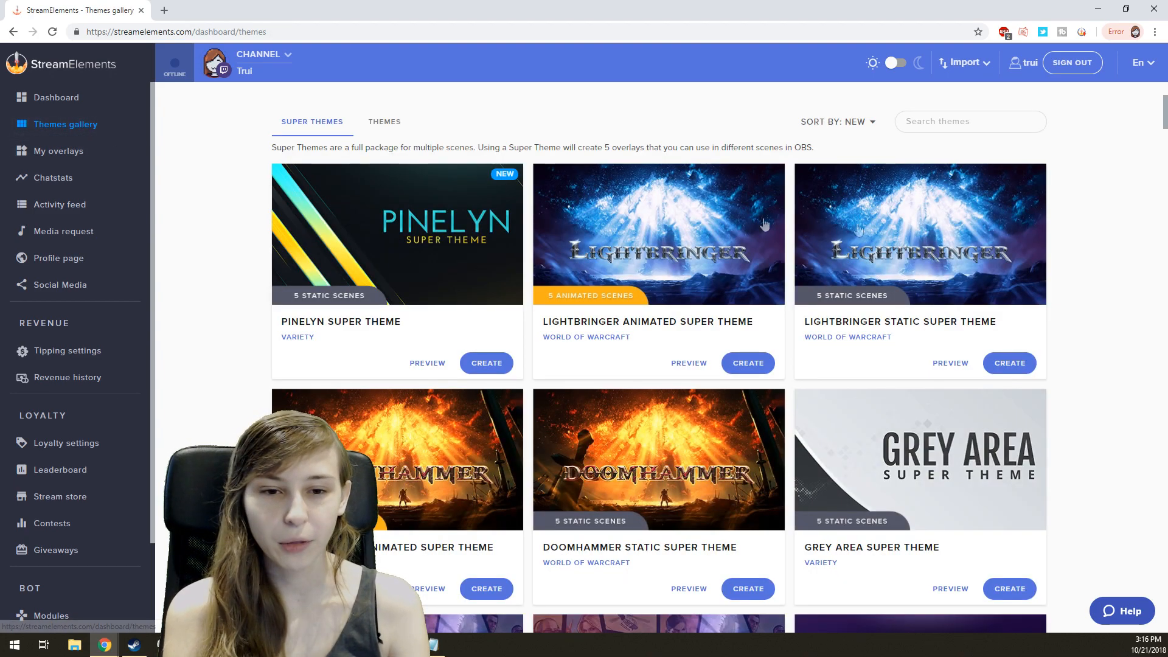
pyautogui.scroll(-5, 578, 202)
pyautogui.scroll(-13, 579, 202)
pyautogui.scroll(10, 725, 326)
pyautogui.scroll(8, 720, 321)
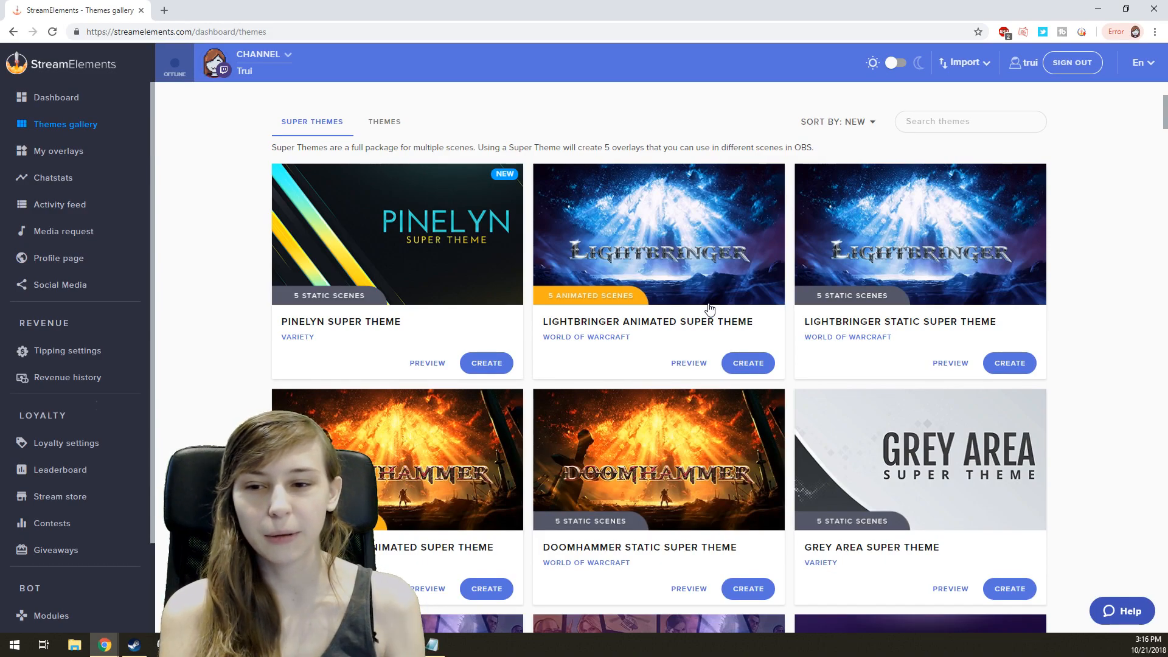
# Preview the Pinelyn super theme, close the preview, and browse further through the super themes.
pyautogui.click(426, 363)
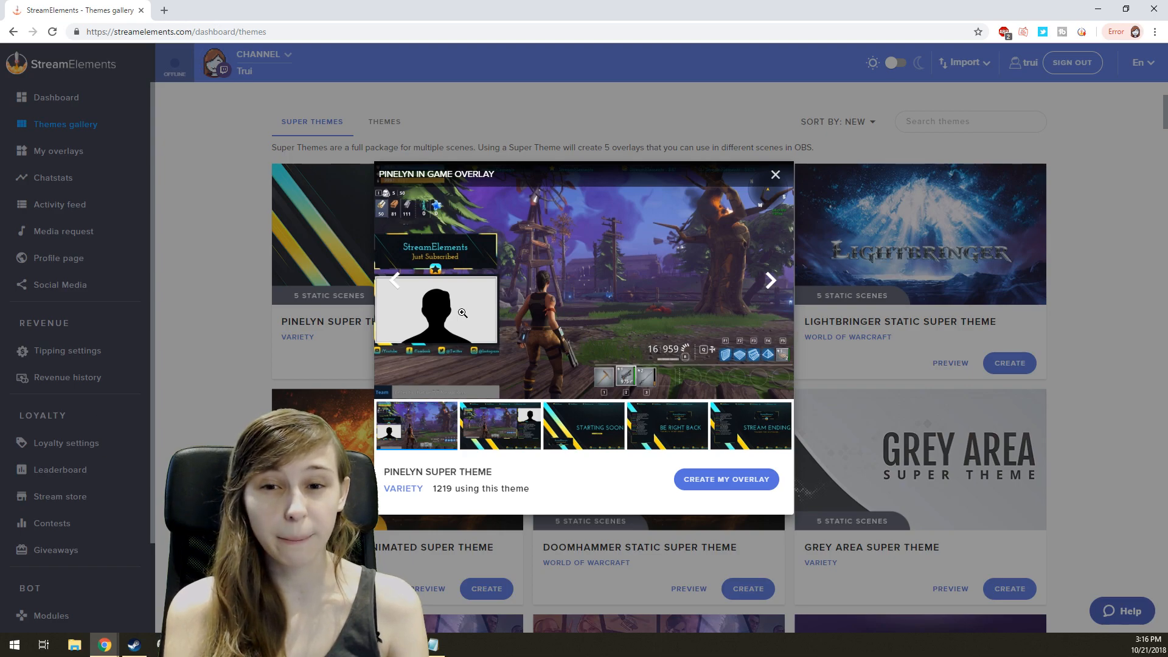
pyautogui.click(233, 338)
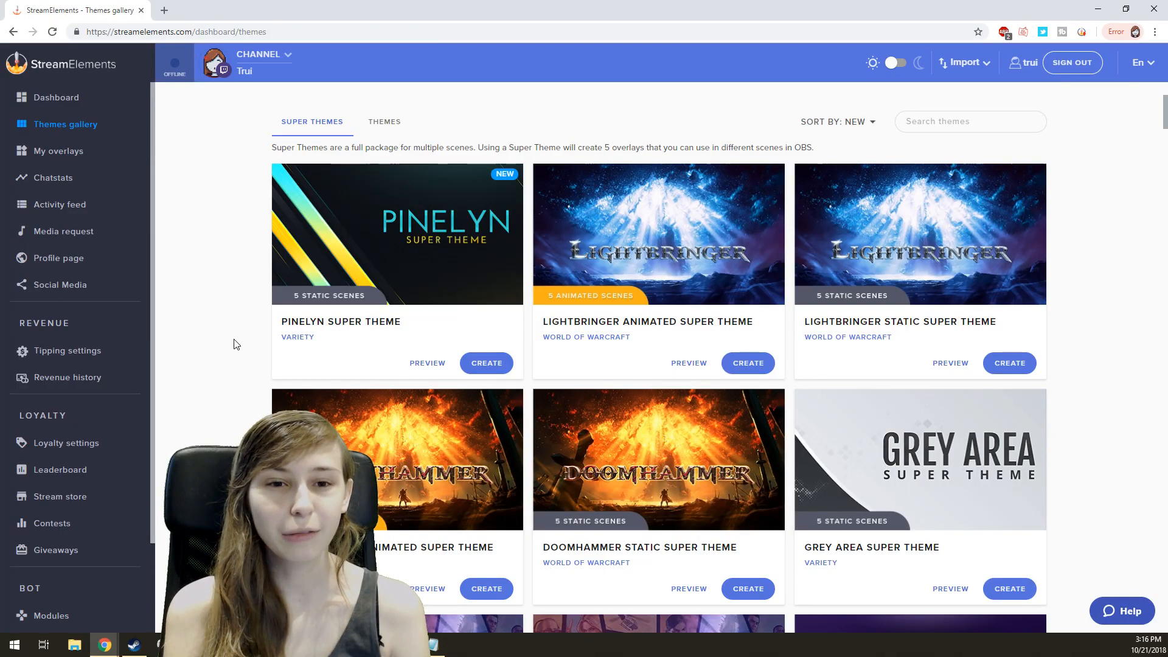
pyautogui.scroll(-1, 275, 345)
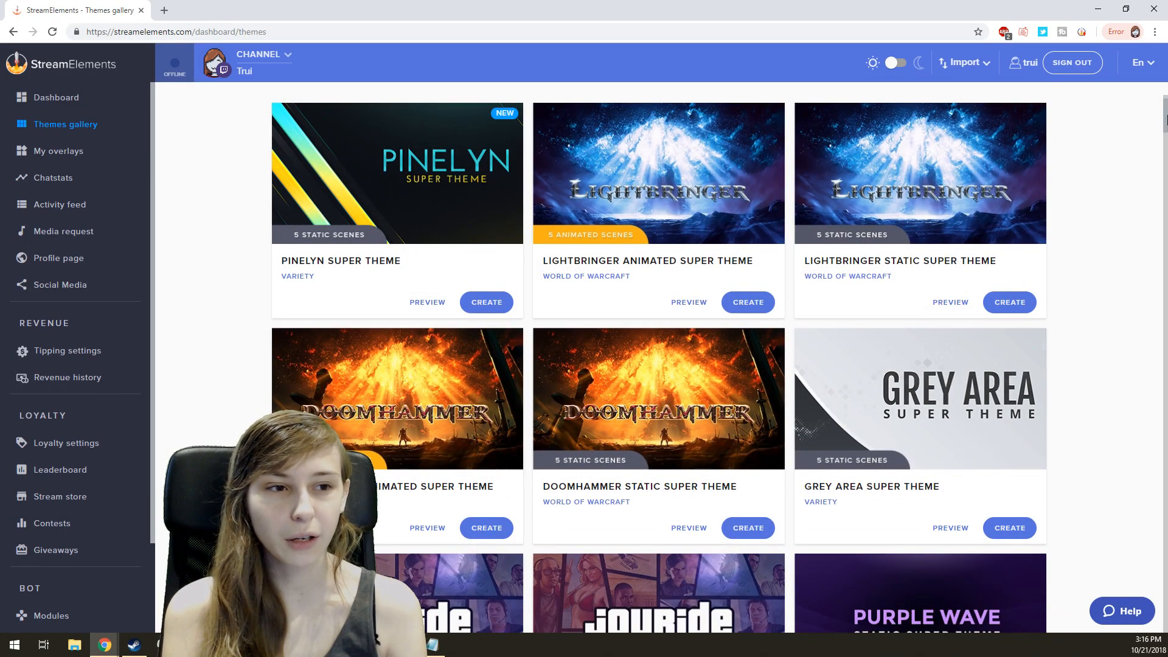
pyautogui.scroll(-10, 276, 345)
pyautogui.moveTo(1165, 447); pyautogui.dragTo(1150, 107)
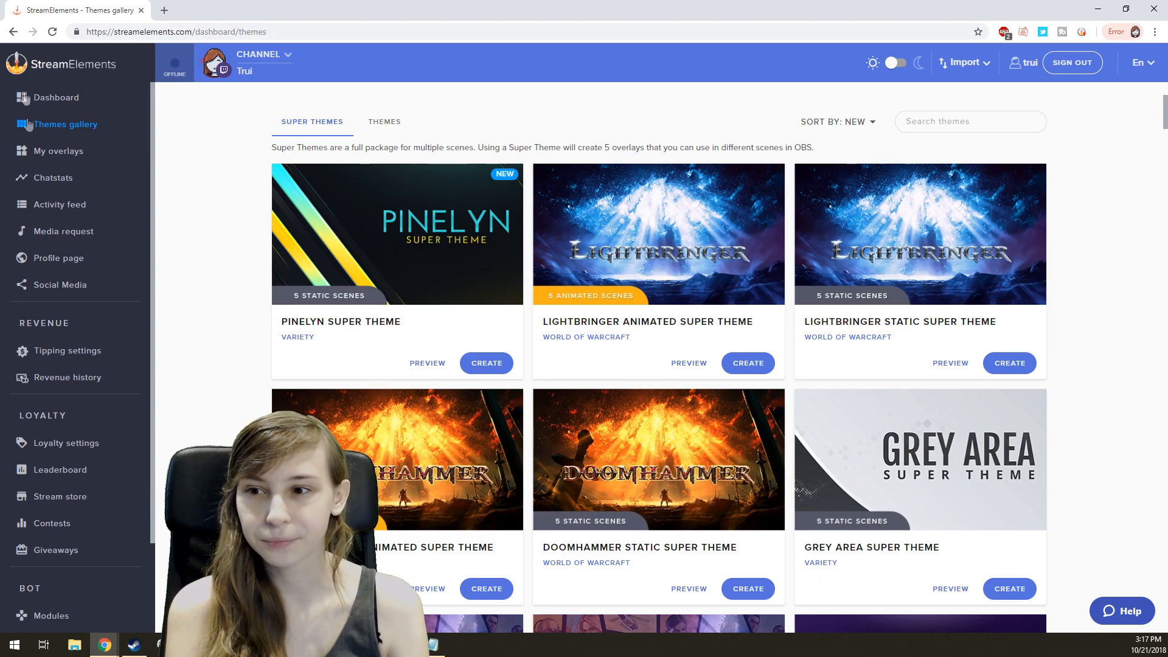
# In My overlays, create a blank 1080p overlay named Youtube.
pyautogui.click(56, 159)
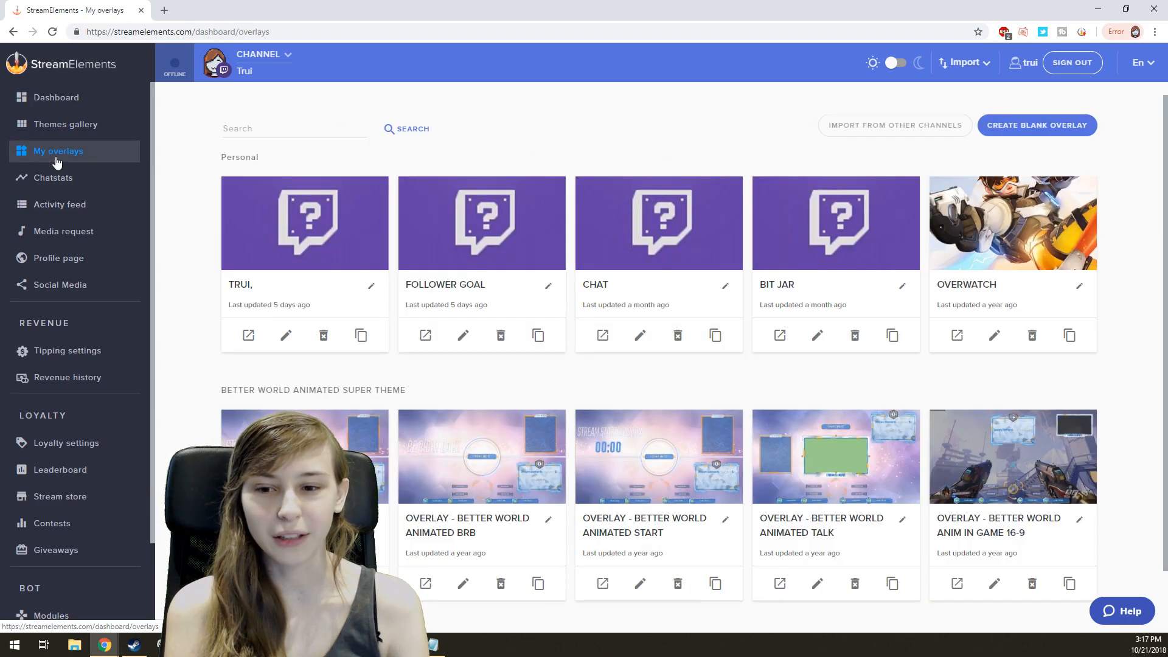
pyautogui.scroll(-2, 240, 194)
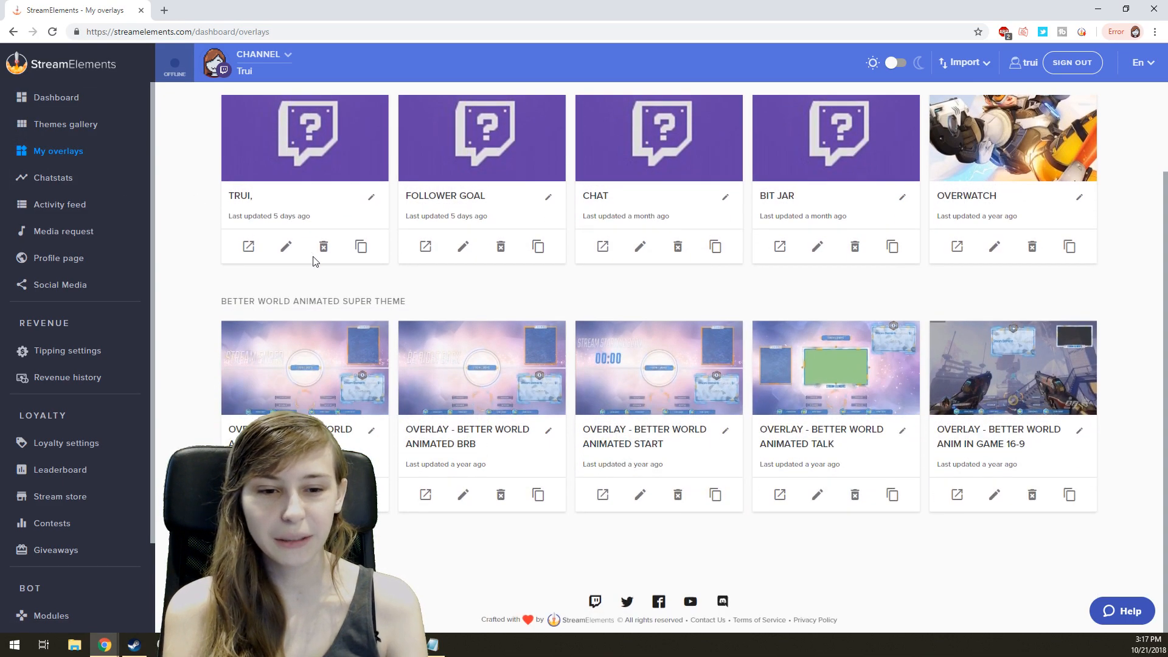
pyautogui.scroll(2, 315, 261)
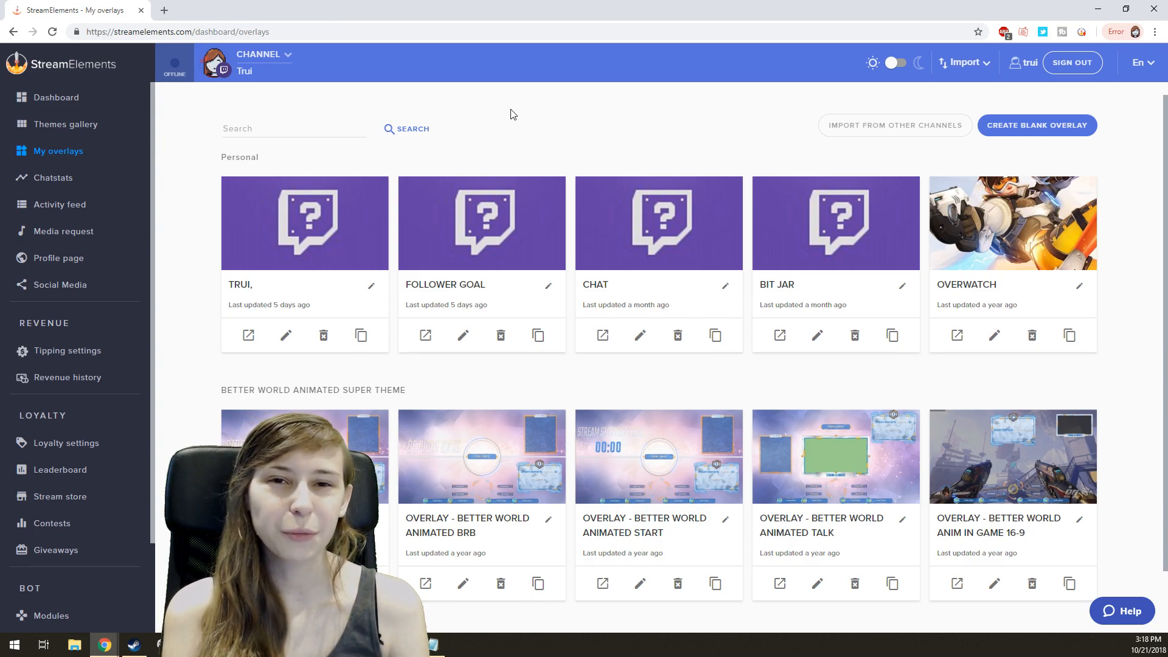
pyautogui.click(1030, 134)
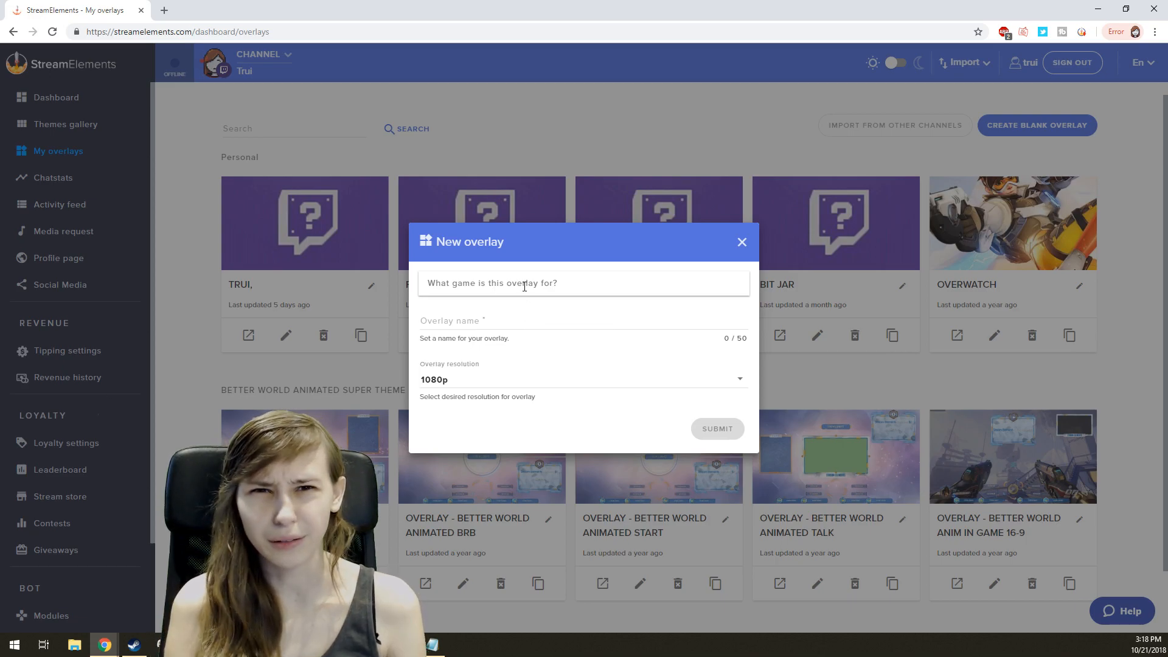
pyautogui.click(527, 319)
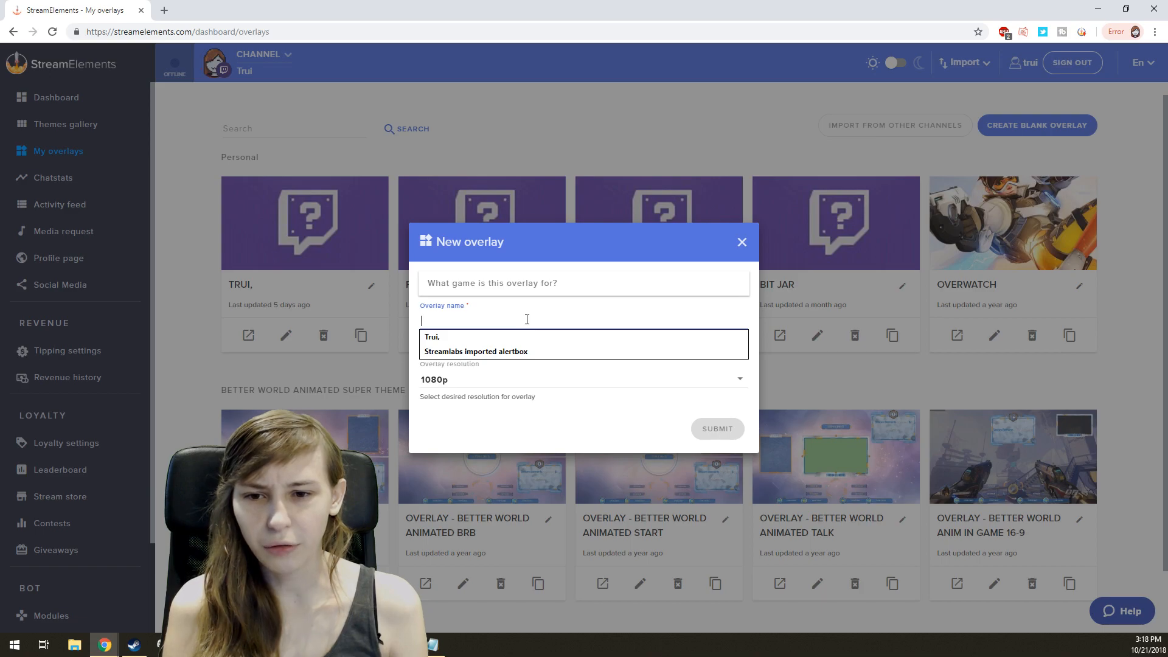
pyautogui.write('Yolu')
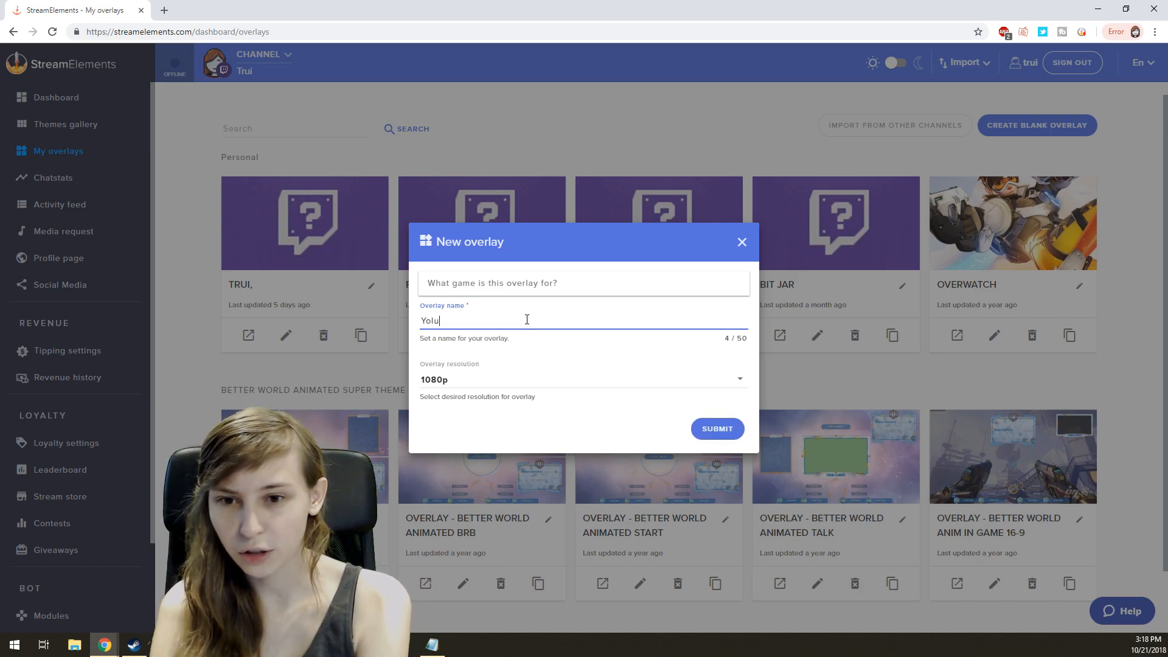
pyautogui.write('tube')
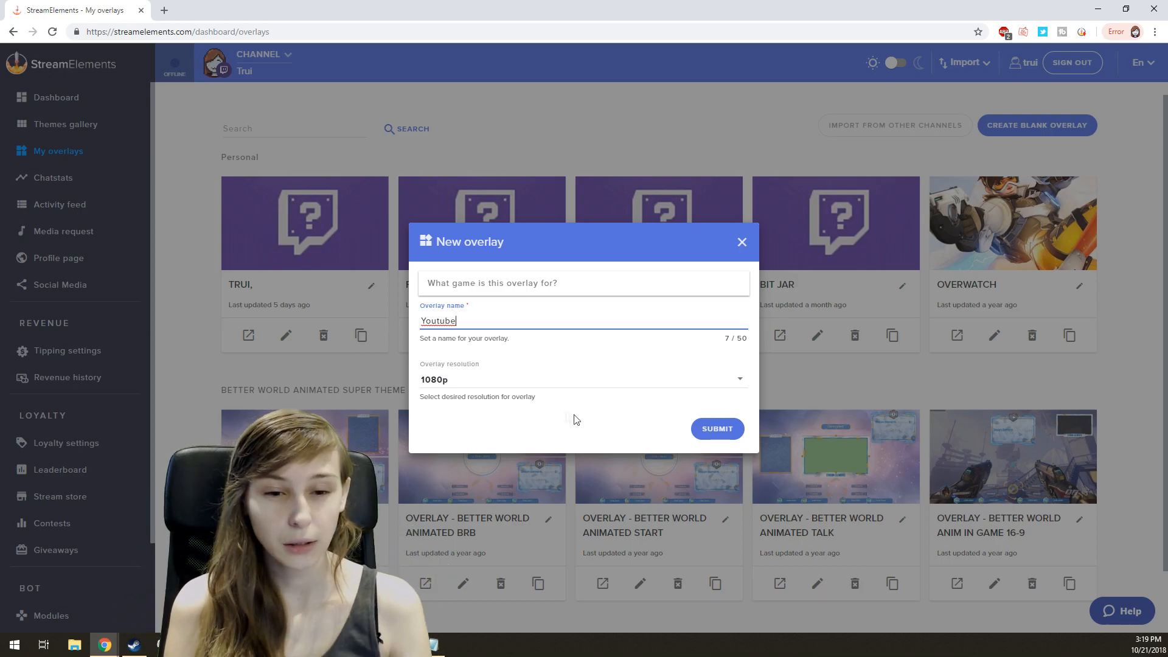
pyautogui.click(715, 428)
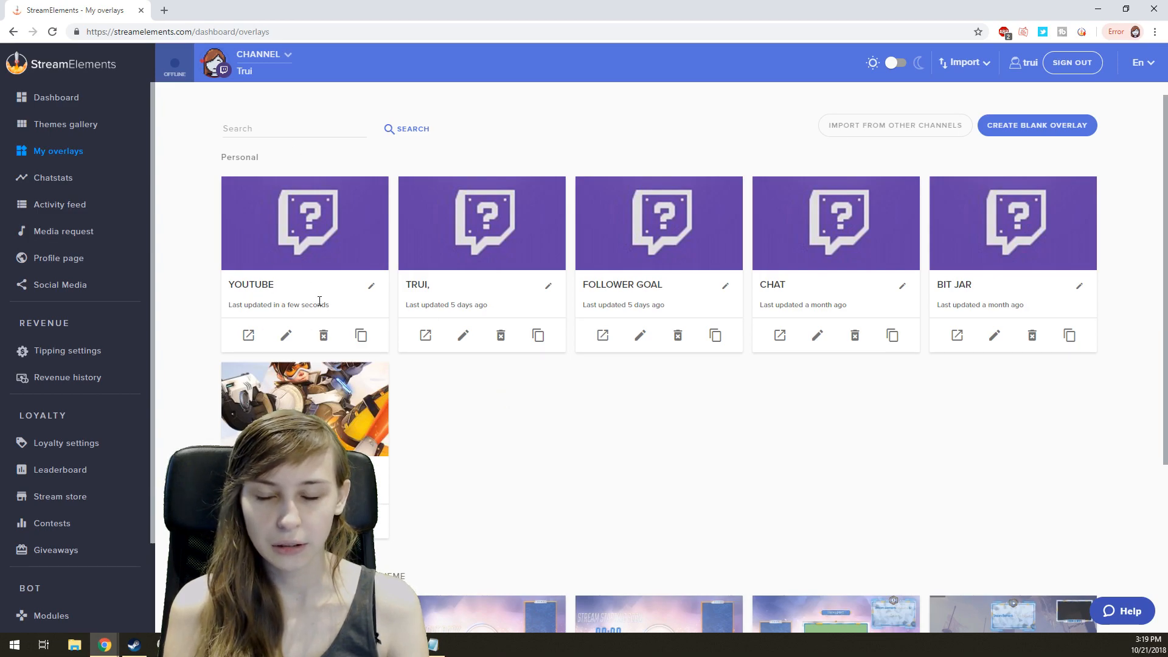
# Open the Youtube overlay for editing and copy its overlay URL.
pyautogui.click(285, 340)
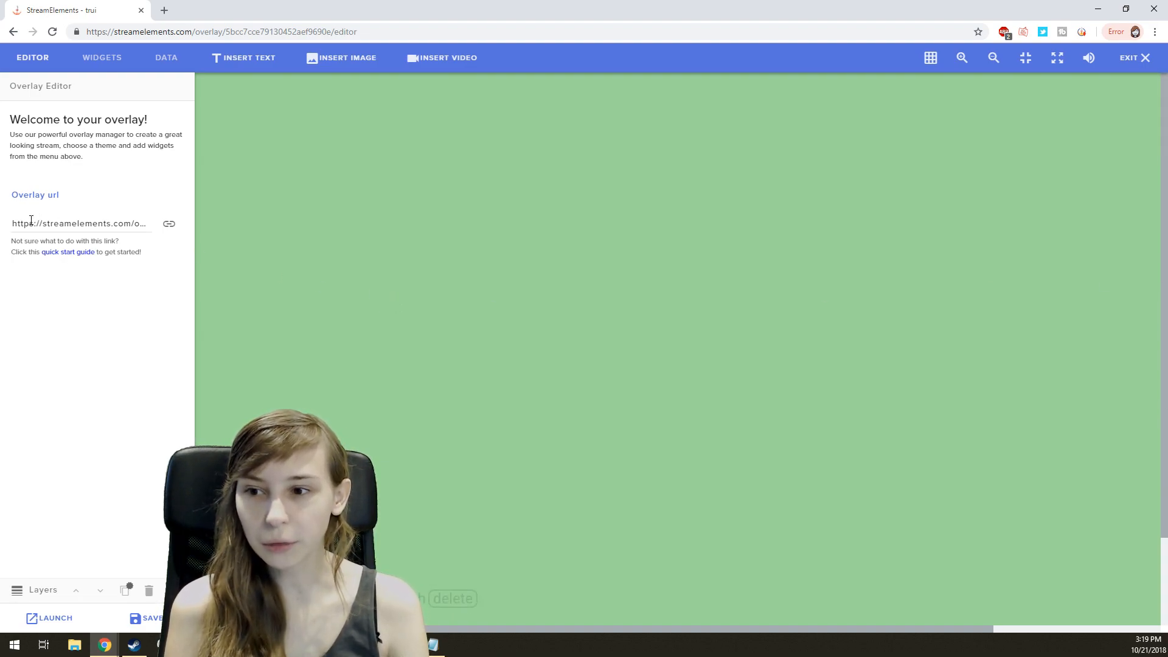
pyautogui.click(170, 226)
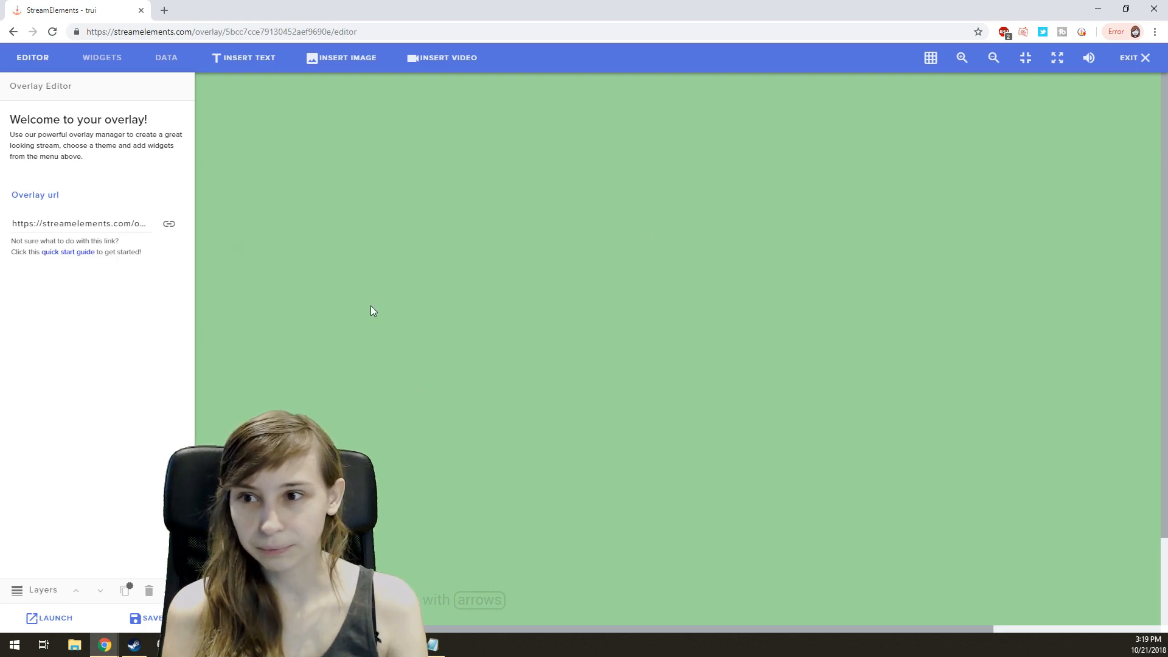
# Add an AlertBox widget to the overlay and move it to about 332 px from the top and 473 px from the left.
pyautogui.click(99, 58)
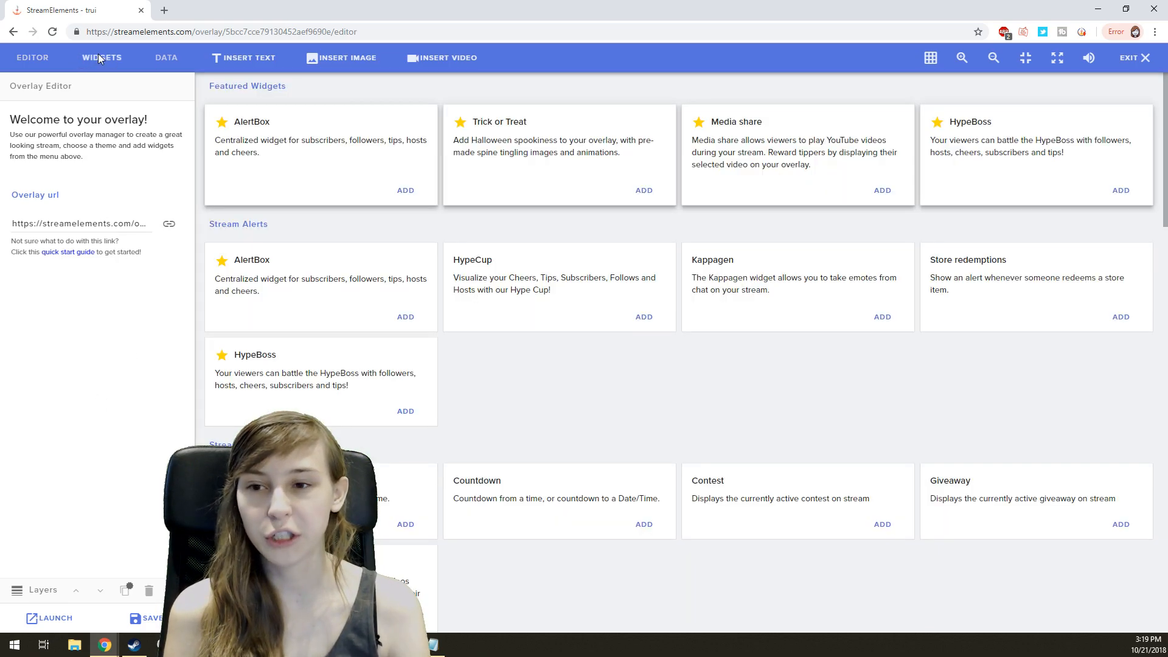
pyautogui.click(414, 191)
pyautogui.moveTo(426, 201); pyautogui.dragTo(605, 252)
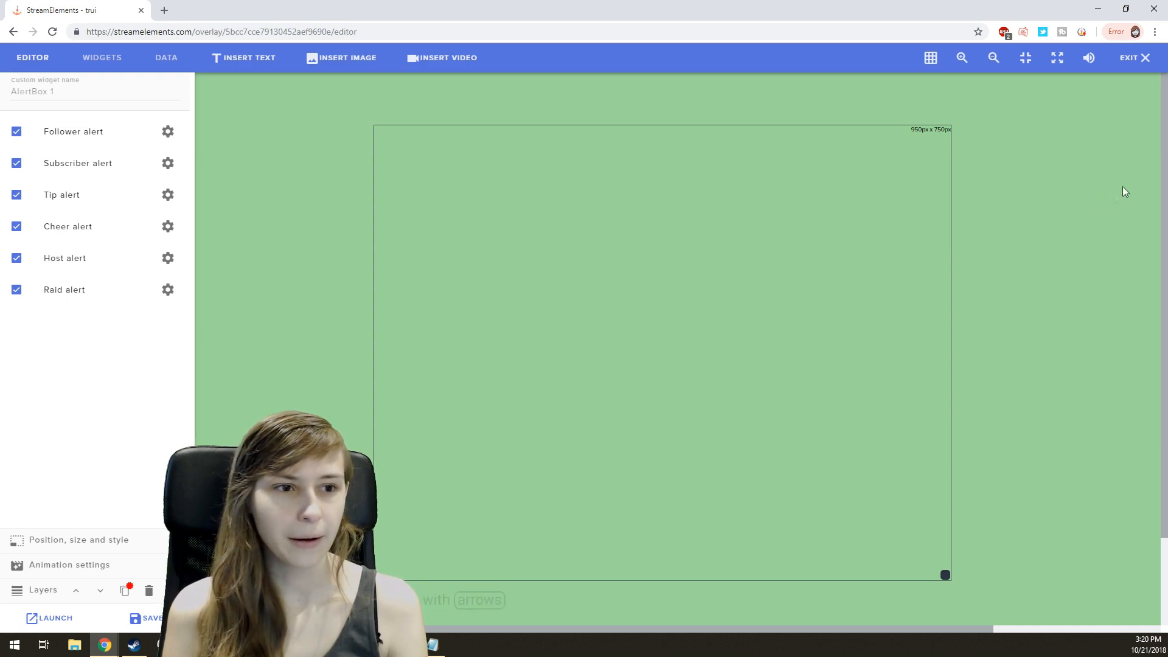
pyautogui.moveTo(1165, 183); pyautogui.dragTo(1164, 277)
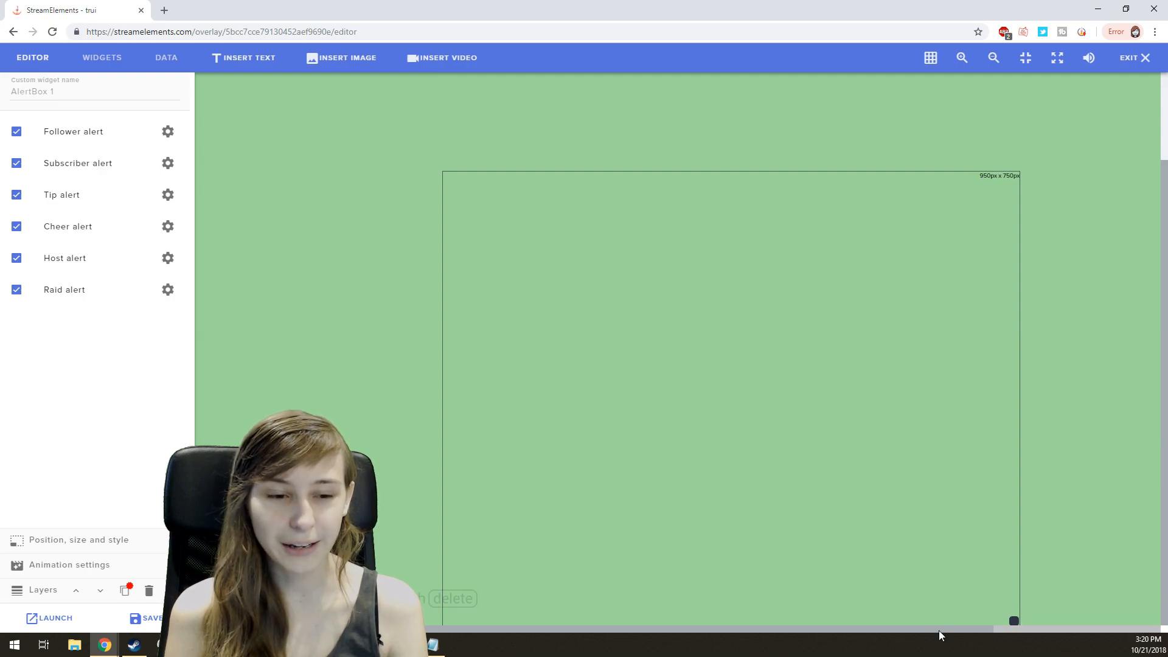
pyautogui.moveTo(940, 636); pyautogui.dragTo(1035, 639)
pyautogui.moveTo(761, 465); pyautogui.dragTo(798, 454)
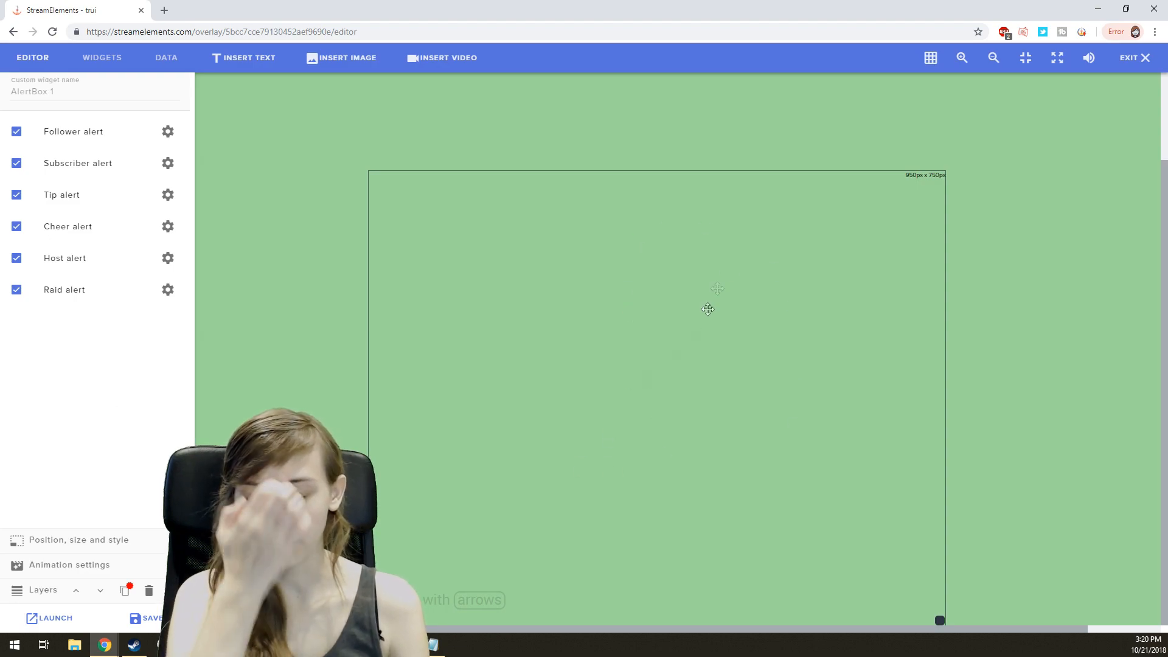
# Examine the AlertBox's position, size and style settings, then collapse them.
pyautogui.click(89, 541)
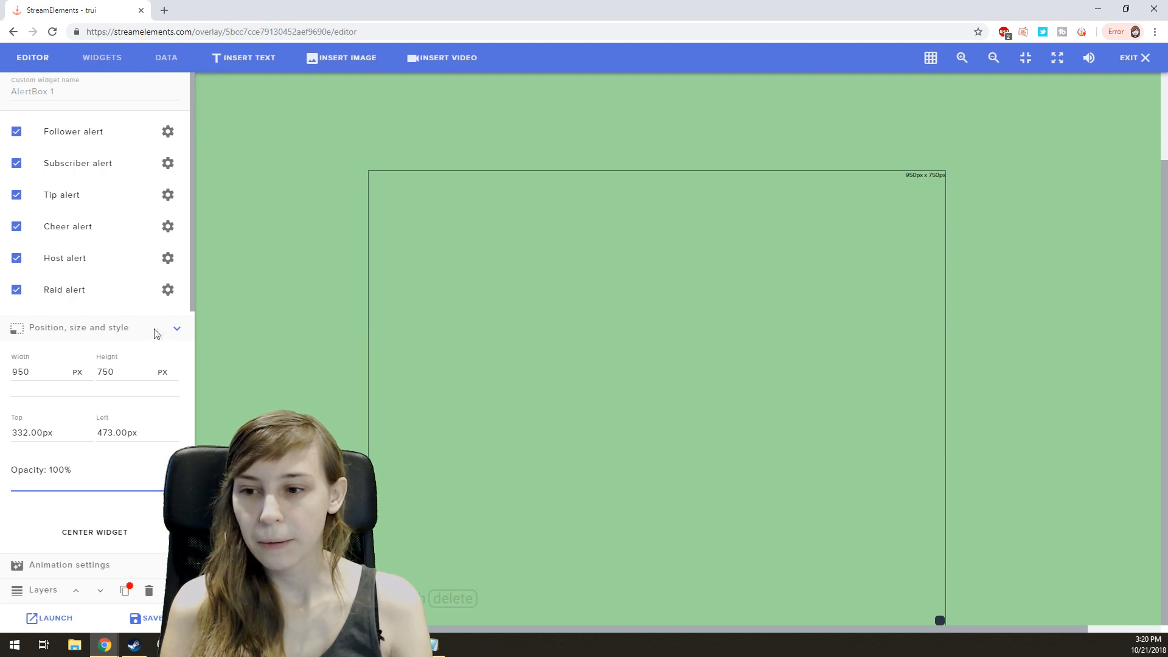
pyautogui.scroll(2, 804, 298)
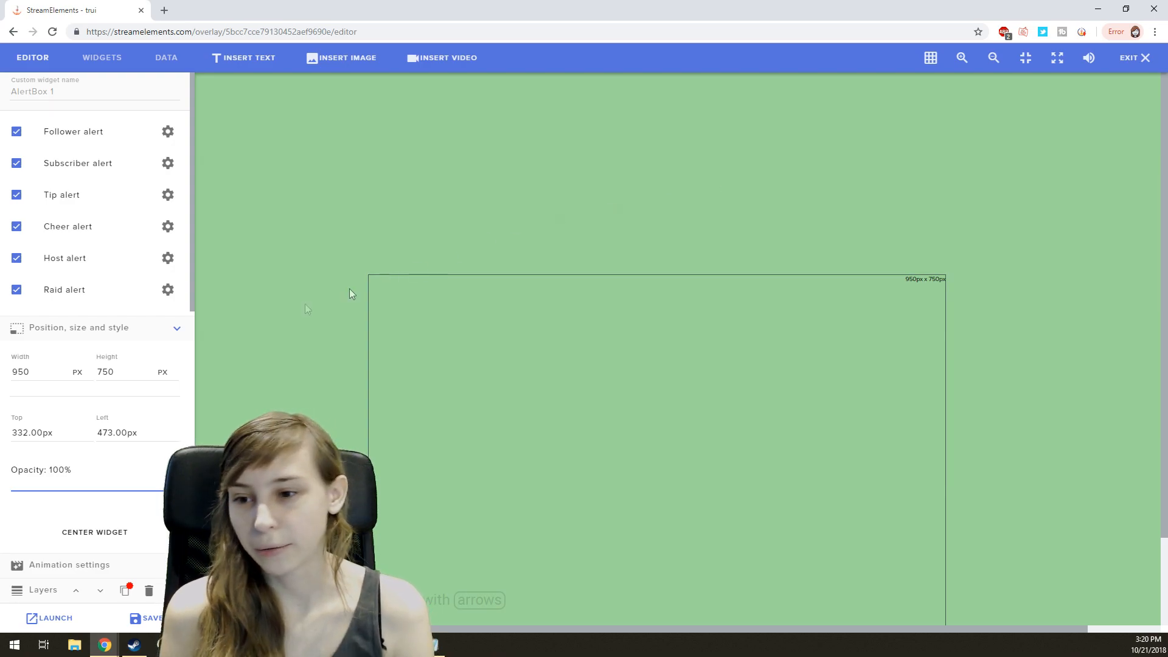
pyautogui.click(178, 330)
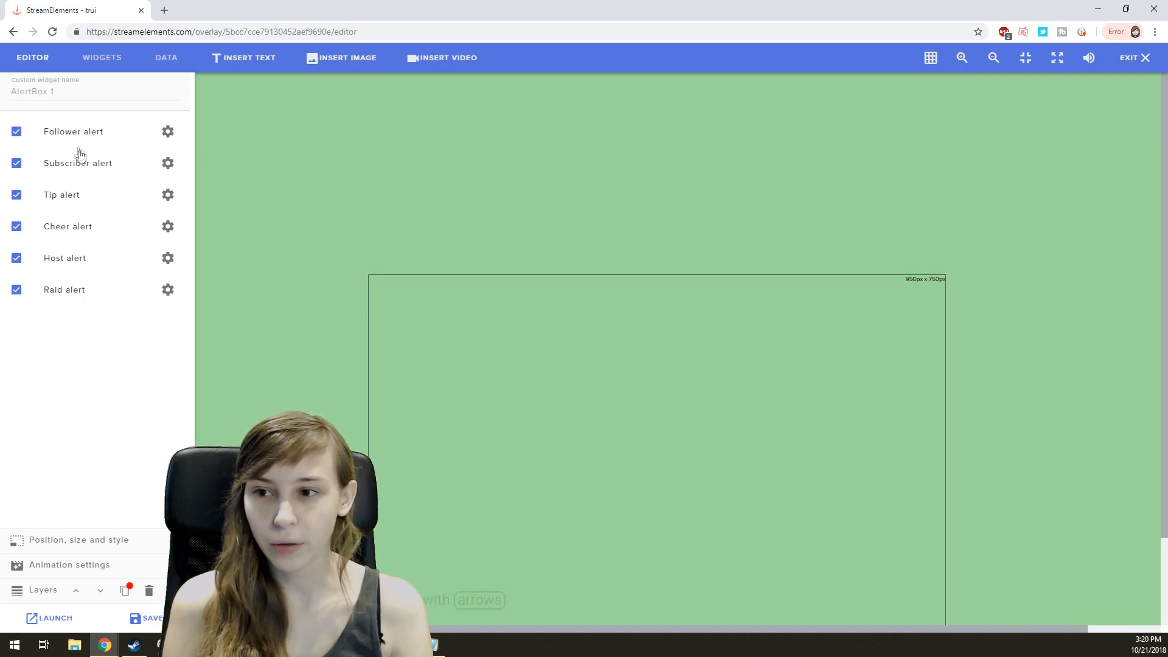
# Open the follower alert's advanced settings and examine its alert message and alert duration.
pyautogui.click(168, 133)
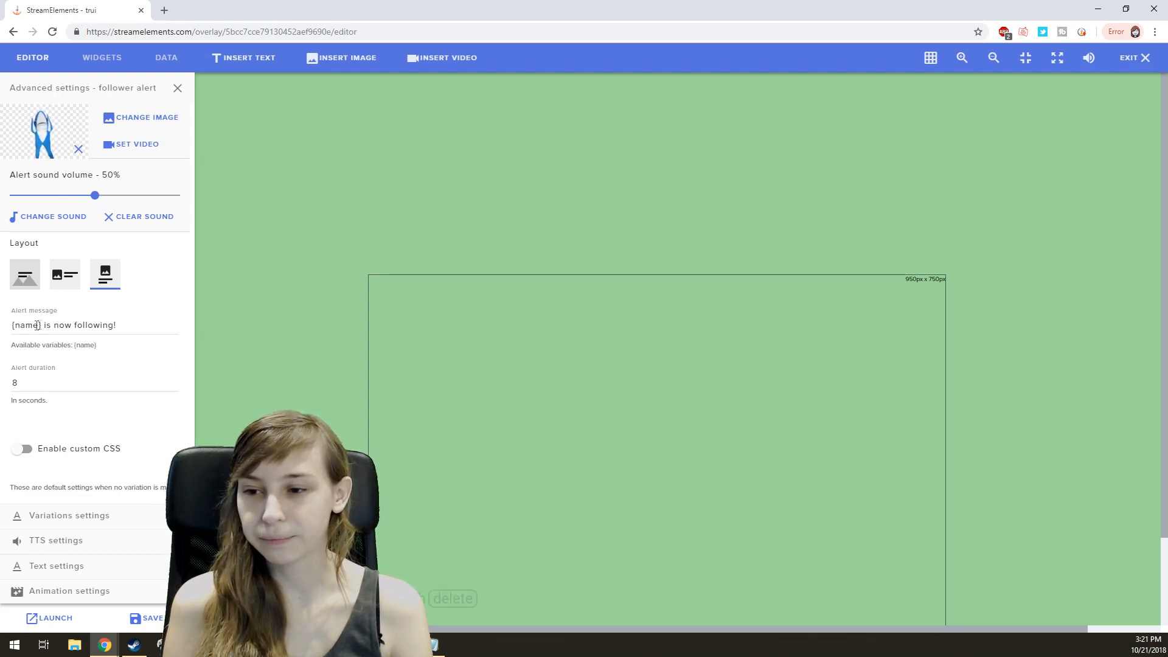
pyautogui.moveTo(41, 325); pyautogui.dragTo(2, 329)
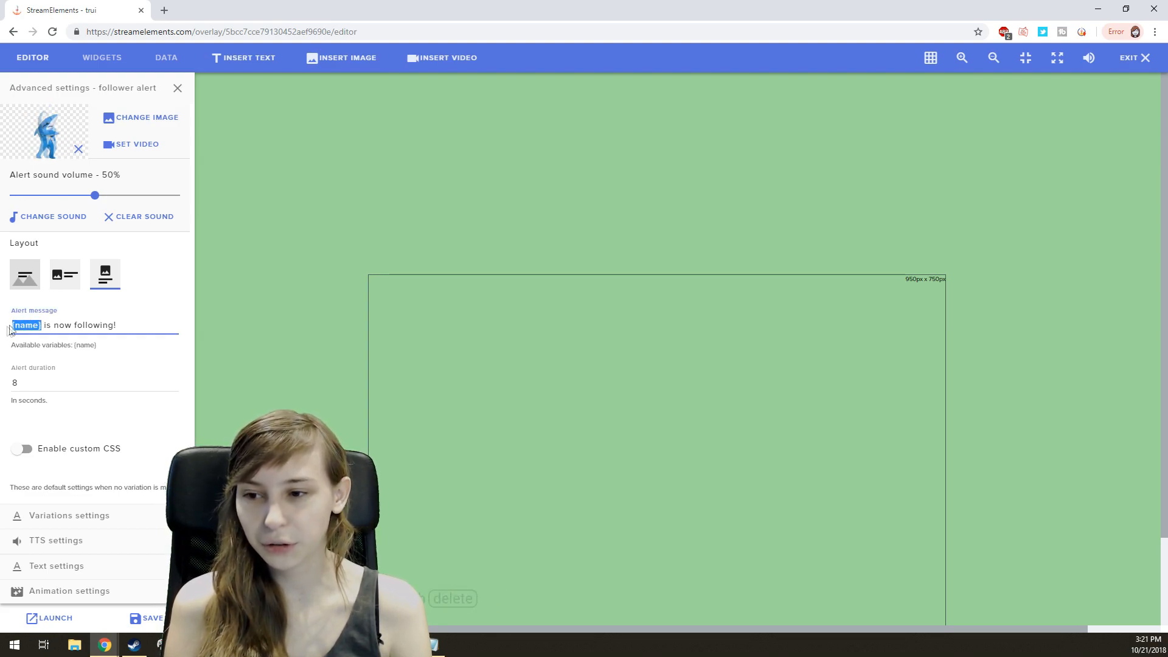
pyautogui.moveTo(144, 323); pyautogui.dragTo(48, 325)
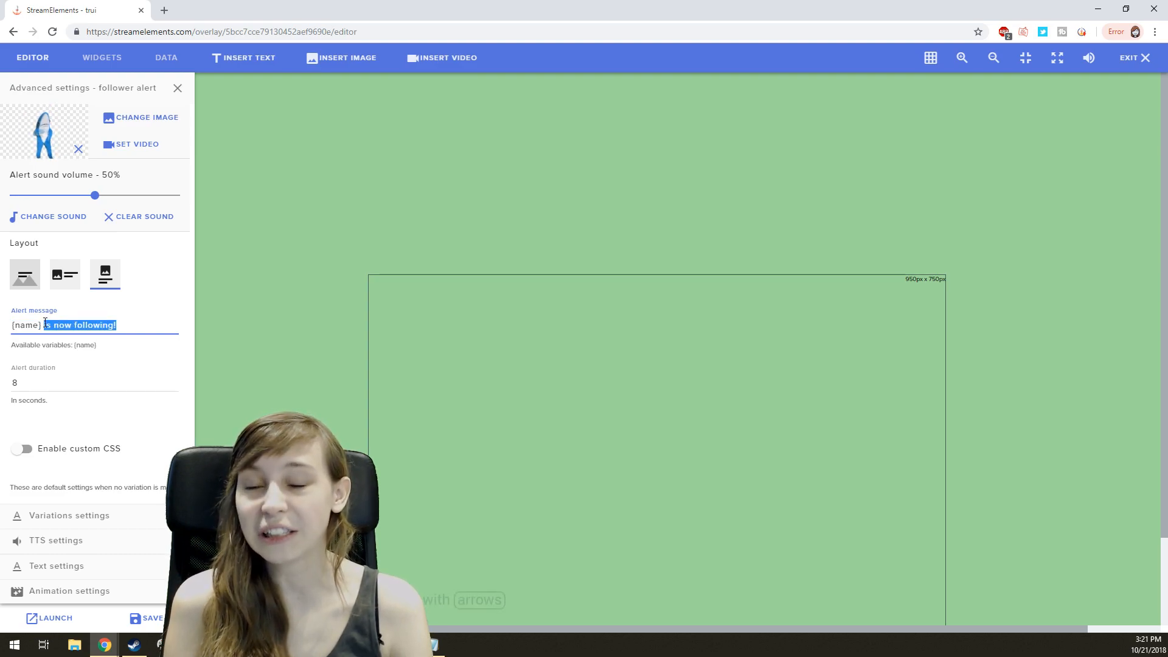
pyautogui.click(132, 323)
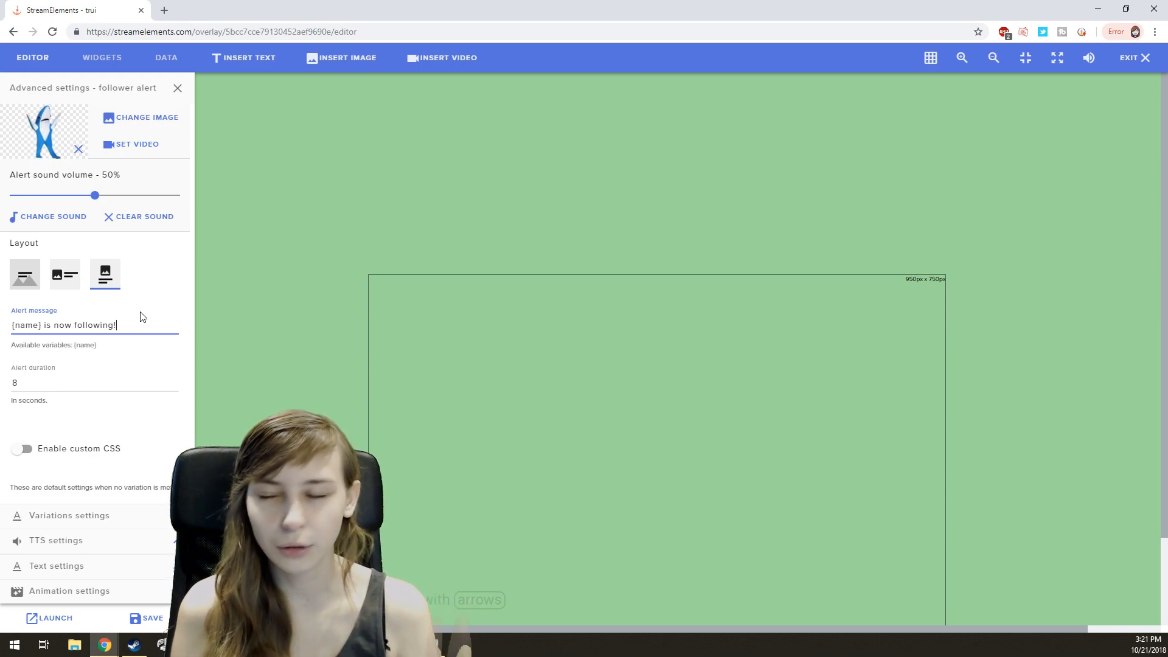
pyautogui.moveTo(49, 382); pyautogui.dragTo(2, 382)
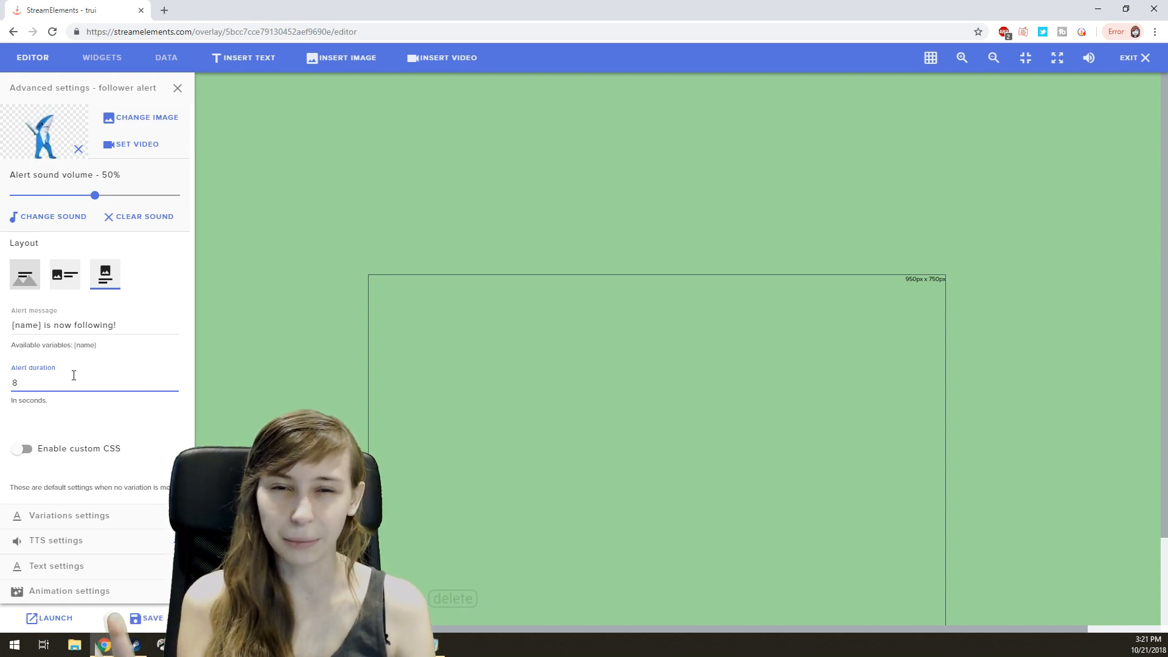
# Remove the default image from the follower alert and save the overlay.
pyautogui.click(78, 149)
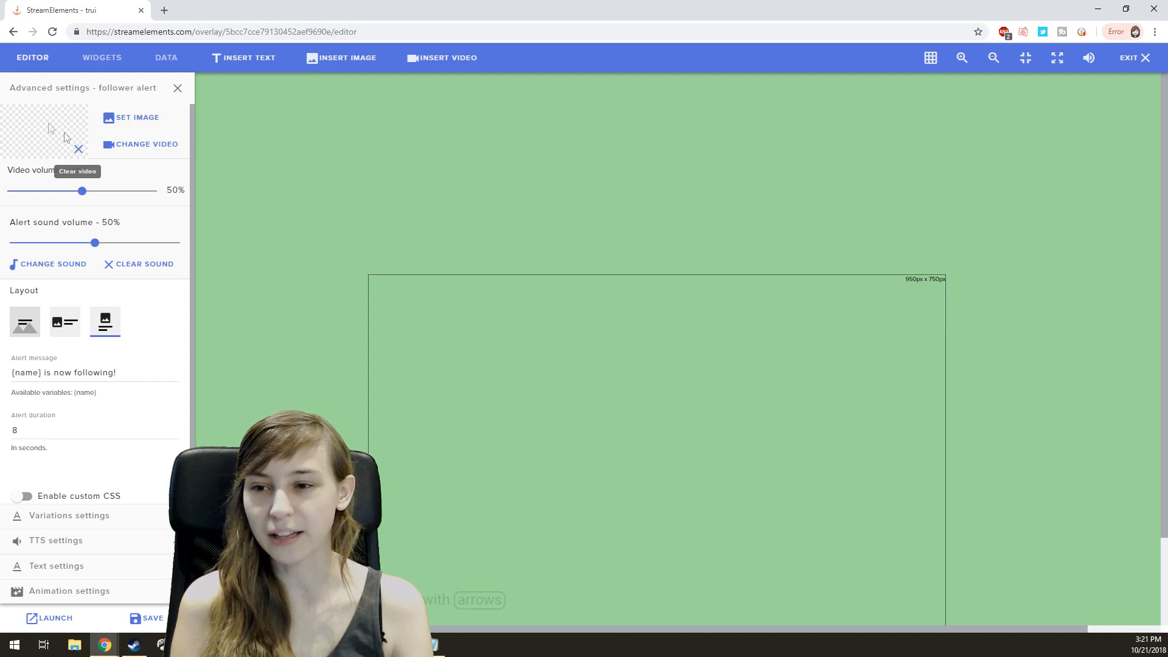
pyautogui.click(151, 619)
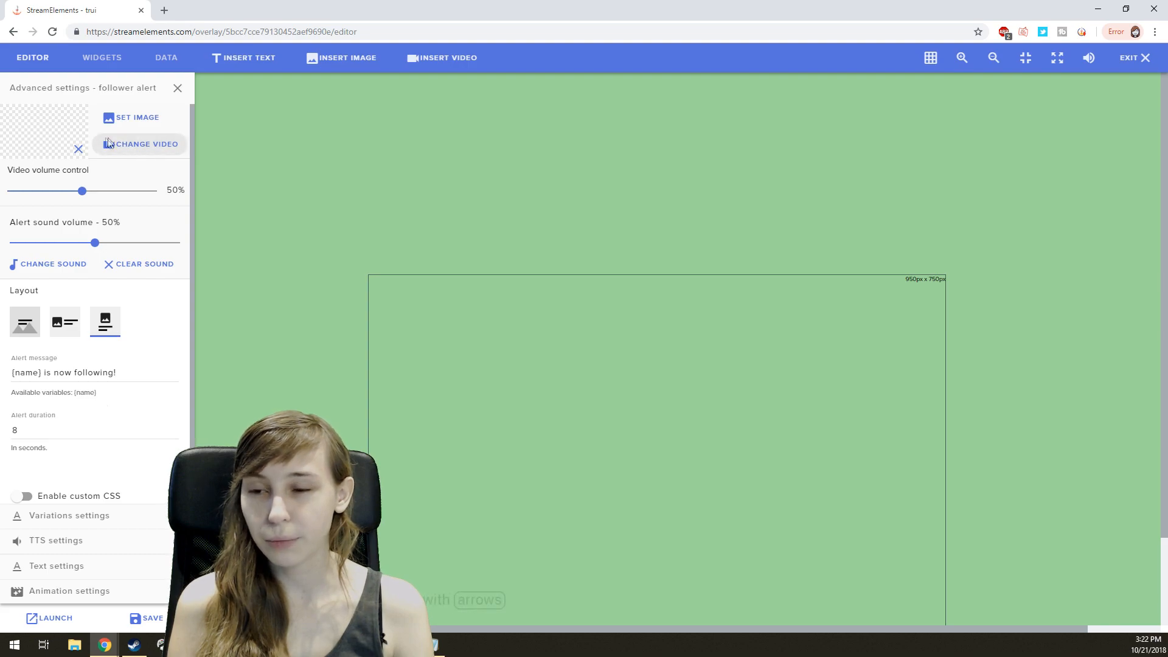
# Review the follower alert's video volume, sound volume and layout options.
pyautogui.scroll(-1, 84, 163)
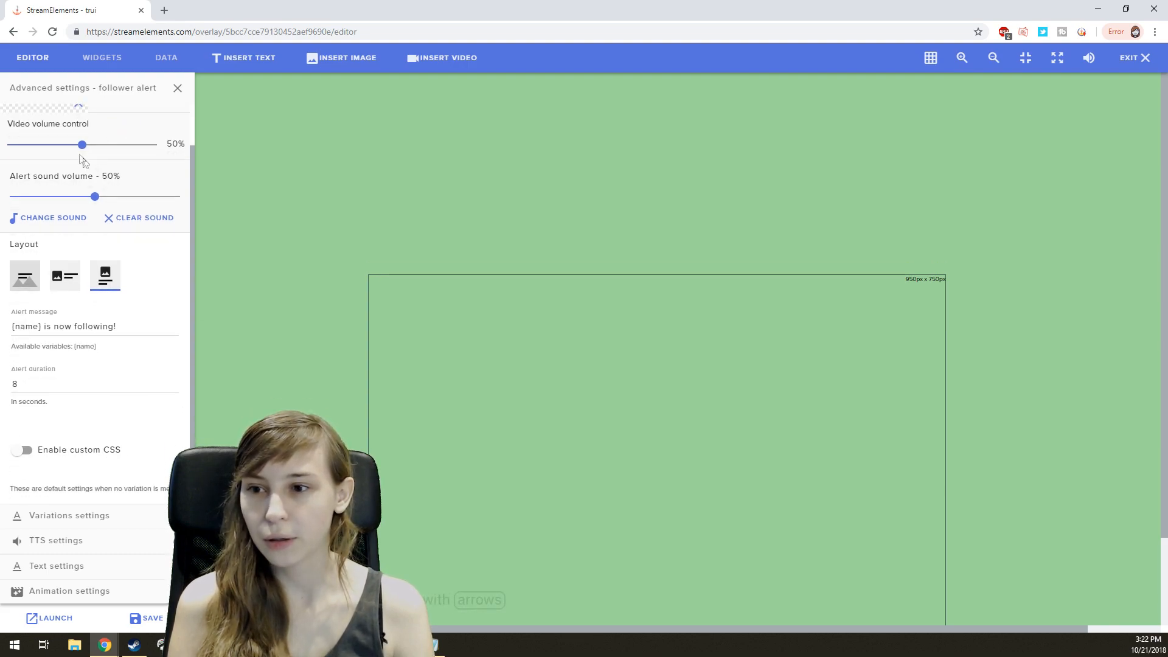
pyautogui.scroll(1, 82, 152)
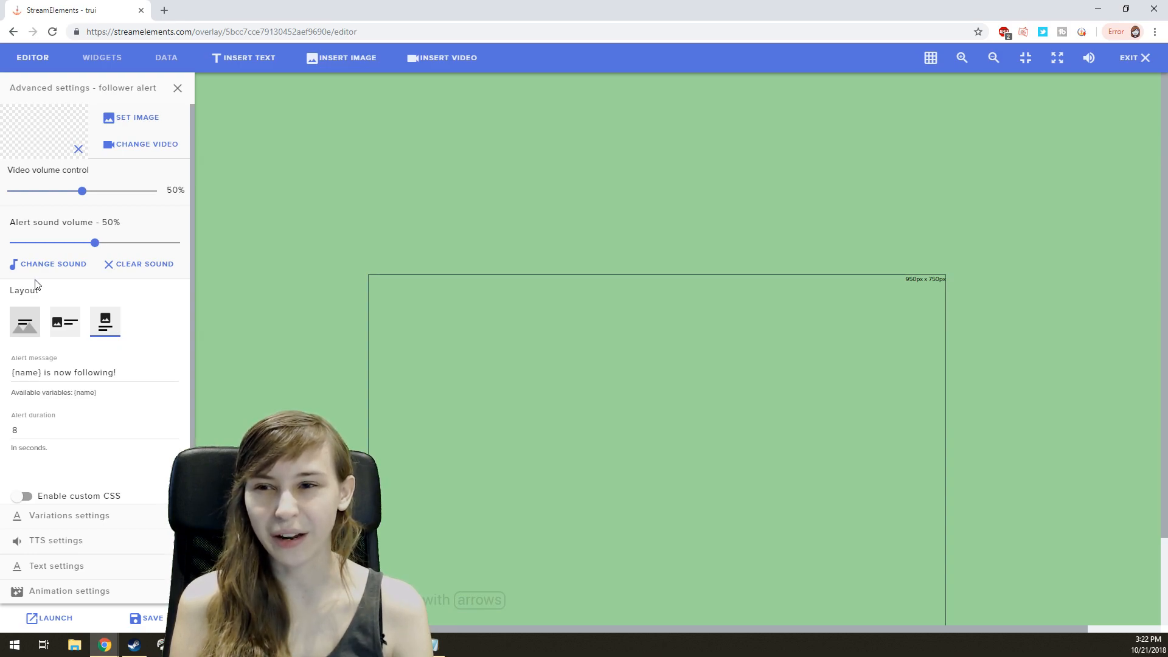
pyautogui.scroll(-1, 105, 272)
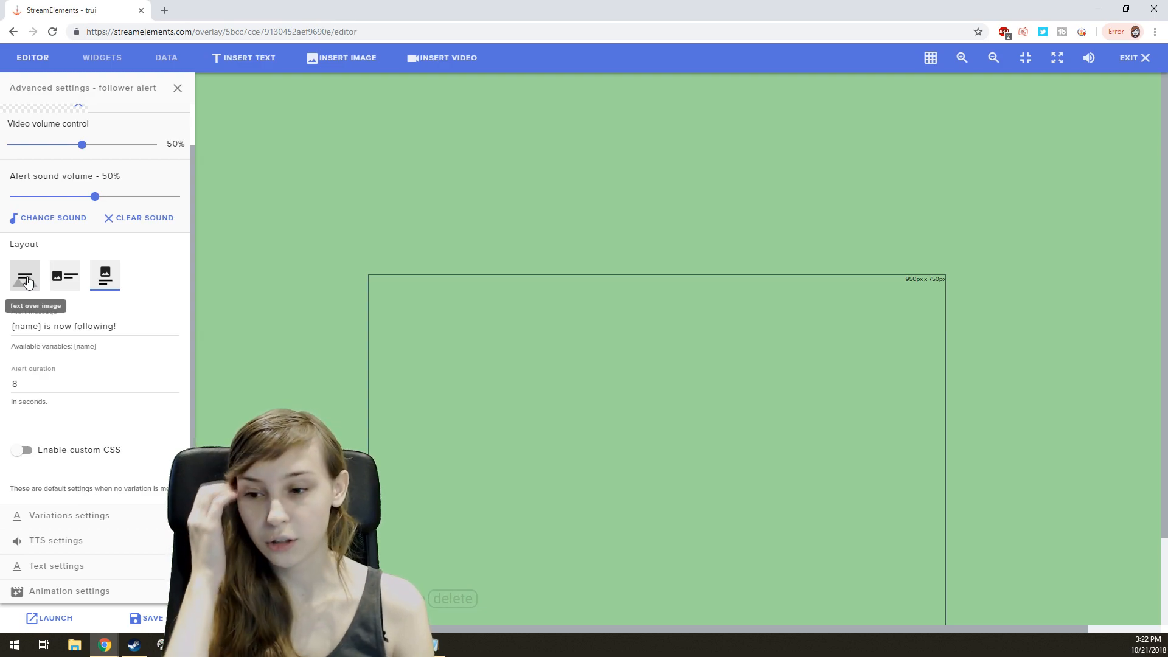
# Review the follower alert's text-to-speech settings and text settings, collapsing each section after viewing it.
pyautogui.click(62, 460)
pyautogui.click(23, 381)
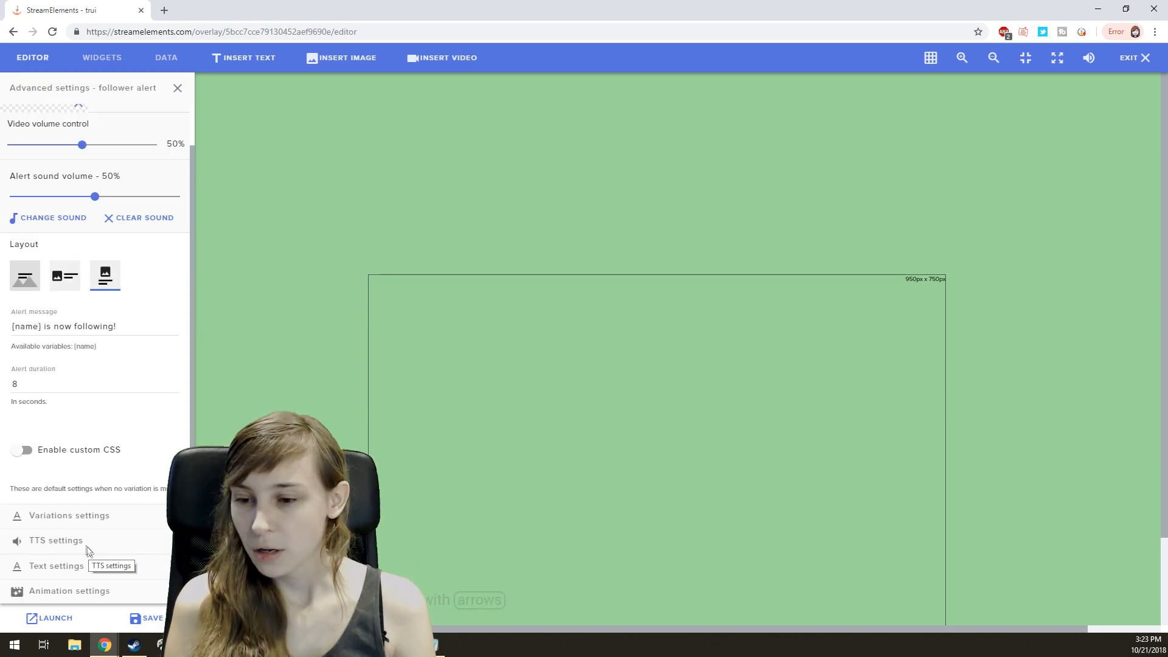
pyautogui.click(82, 541)
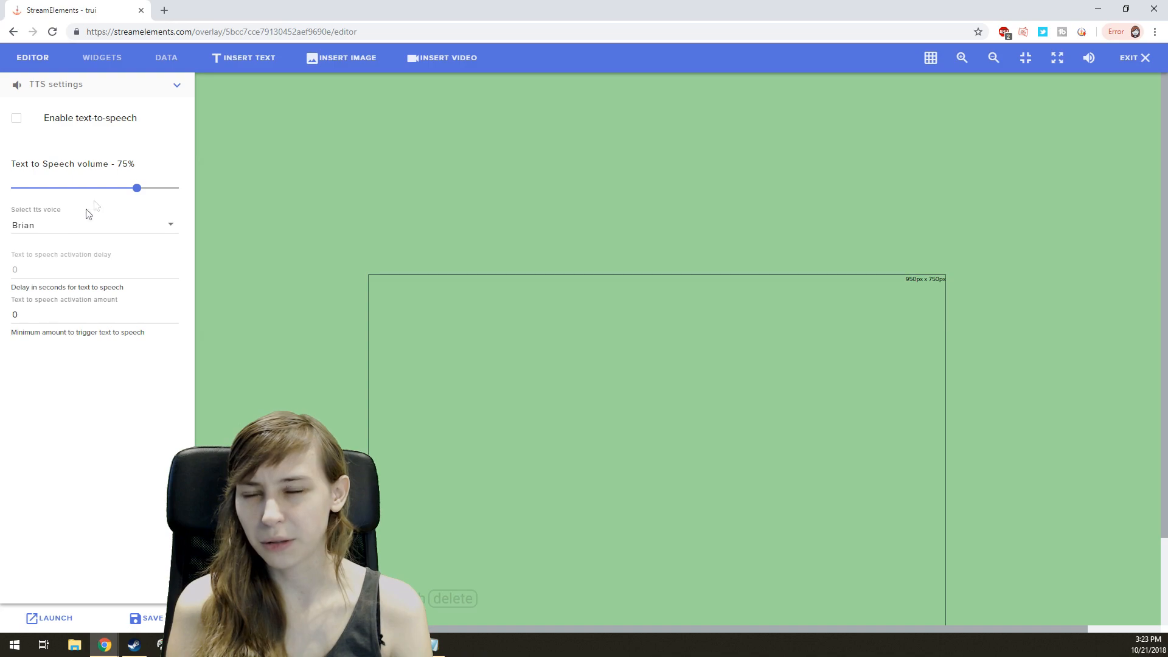
pyautogui.click(176, 84)
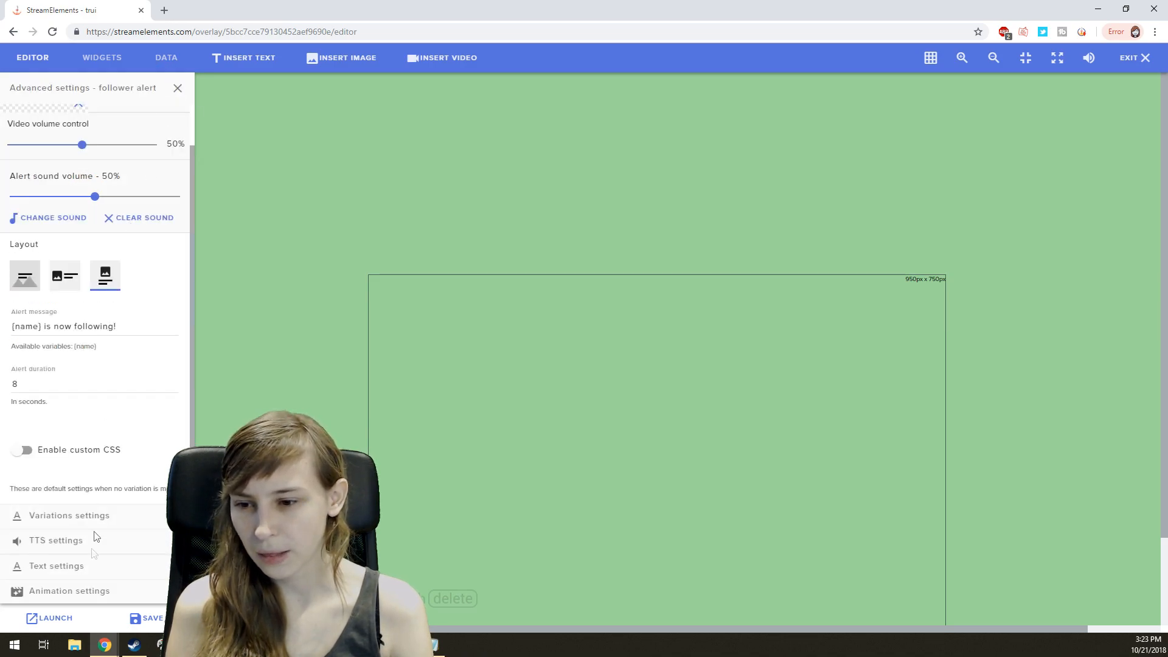
pyautogui.click(169, 567)
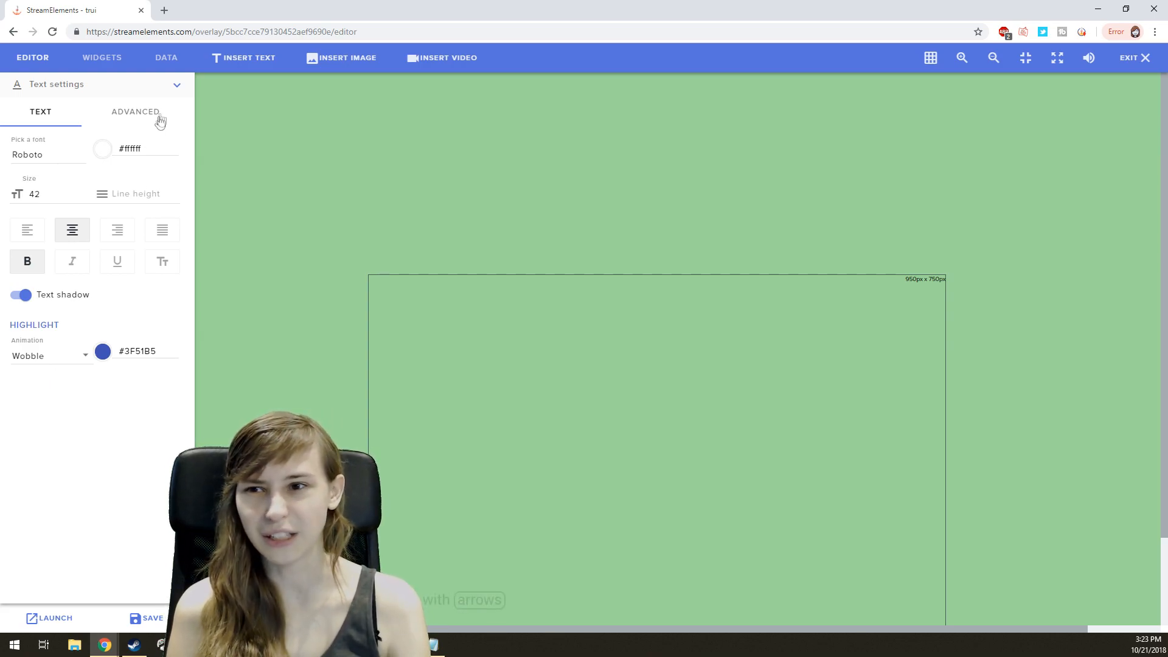
pyautogui.click(177, 86)
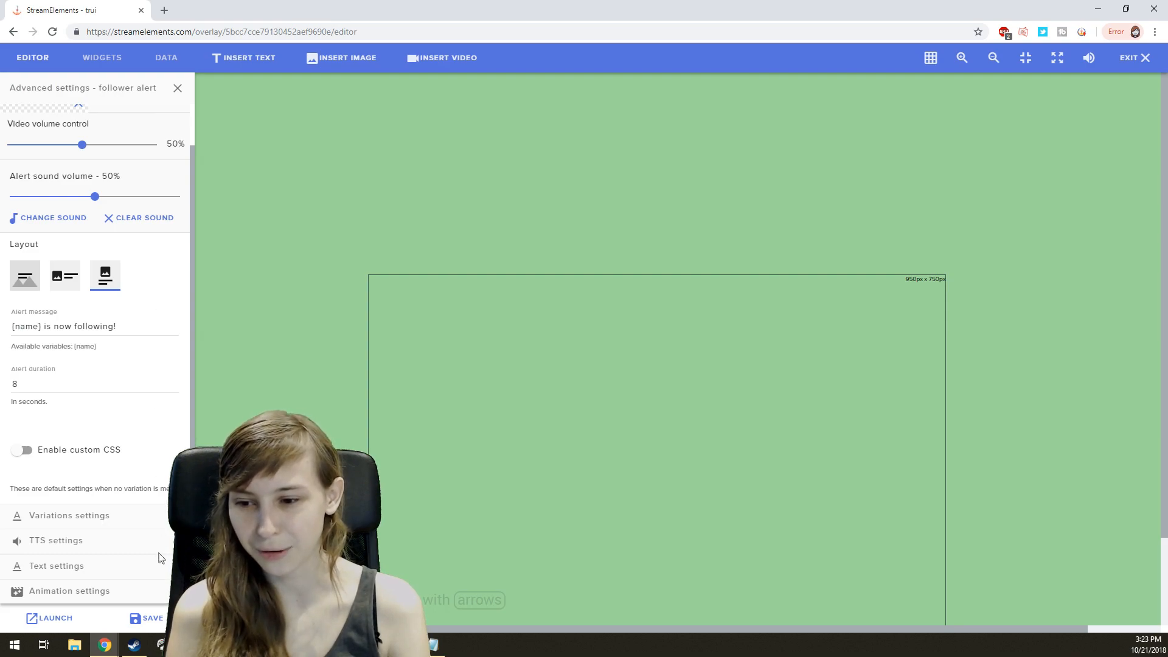
# Open the follower alert's animation settings and browse the available exit animations without choosing another one.
pyautogui.click(91, 591)
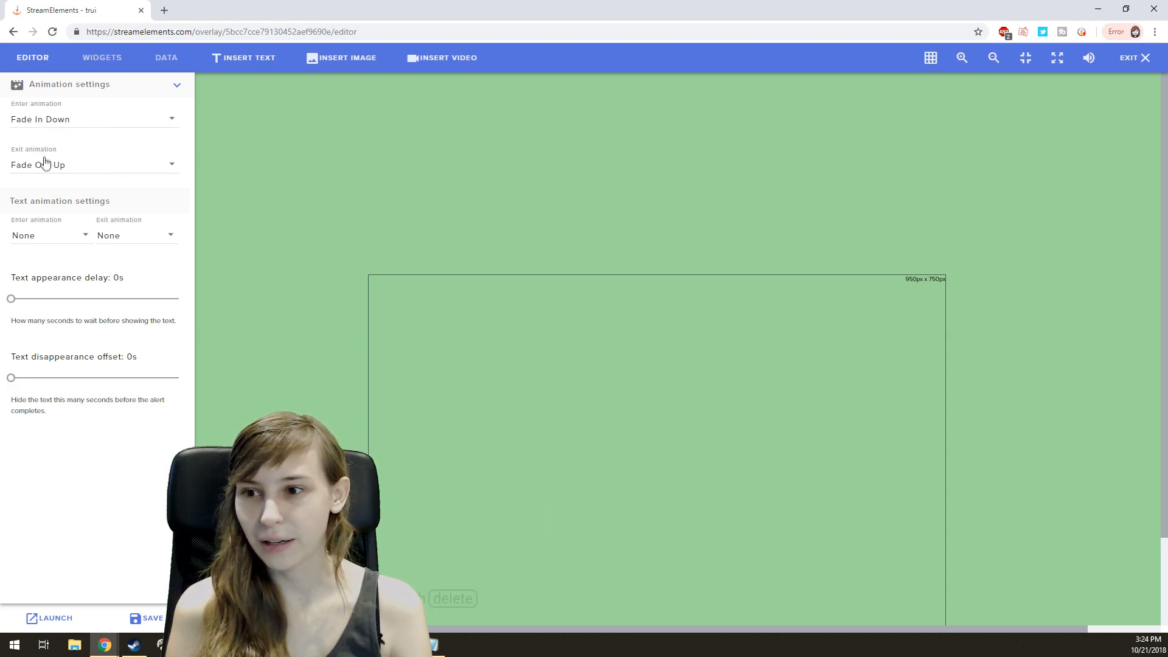
pyautogui.click(79, 166)
pyautogui.scroll(-10, 84, 217)
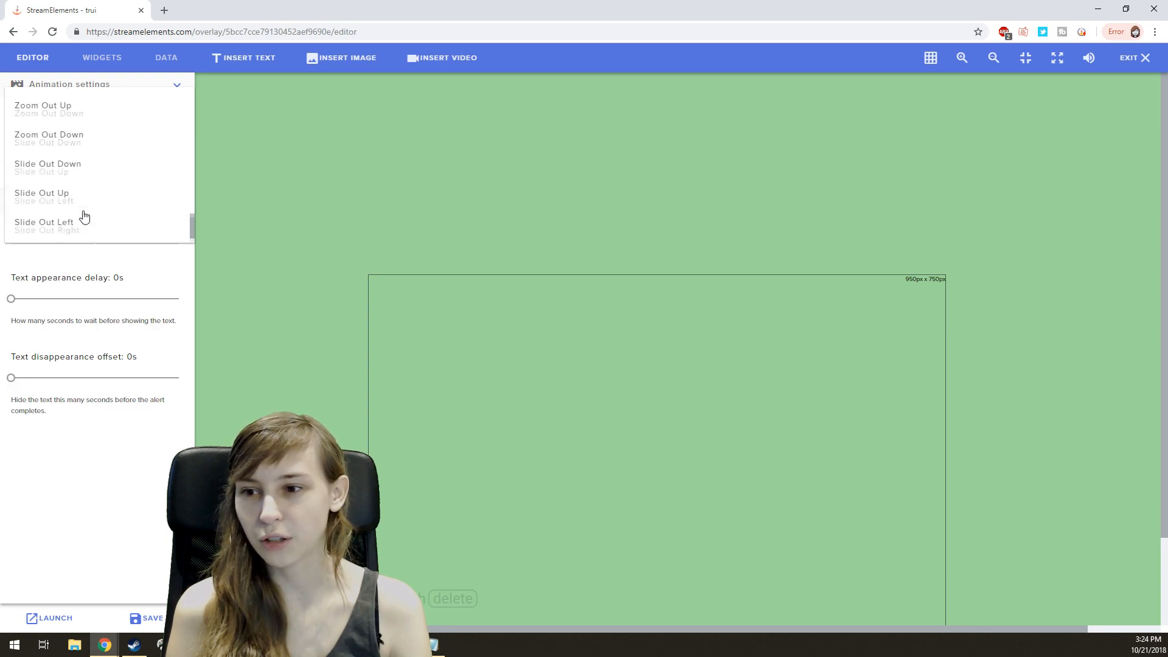
pyautogui.click(102, 537)
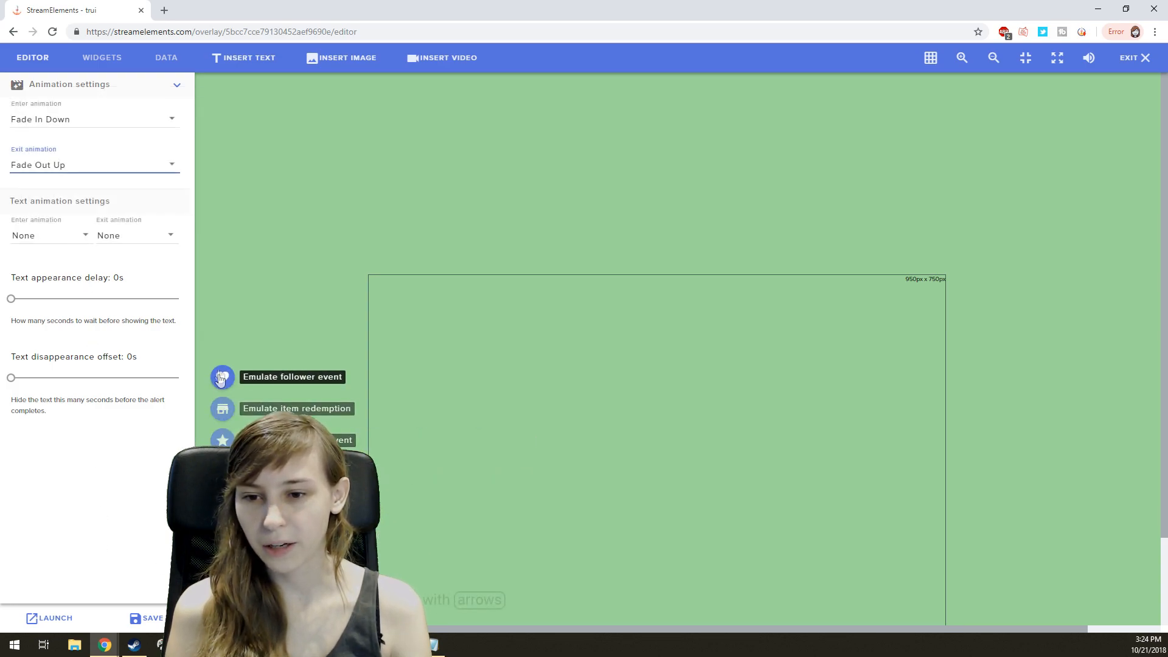
# Emulate a follower event to test the alert, and close the follower alert's advanced settings.
pyautogui.click(239, 387)
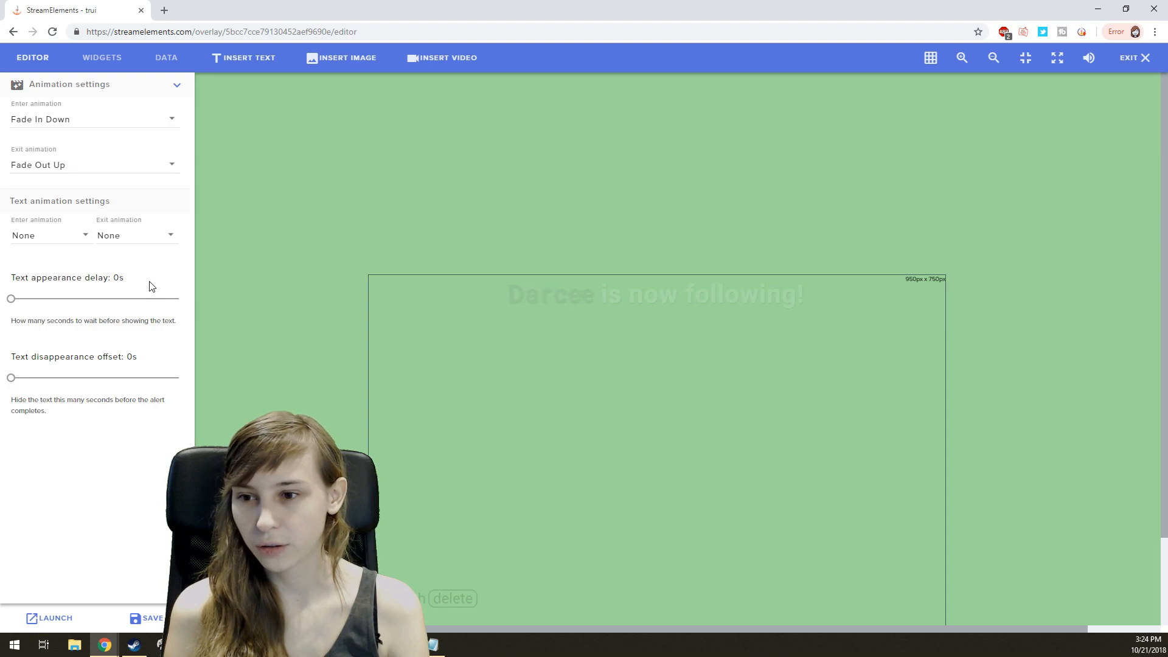
pyautogui.click(178, 87)
pyautogui.click(179, 89)
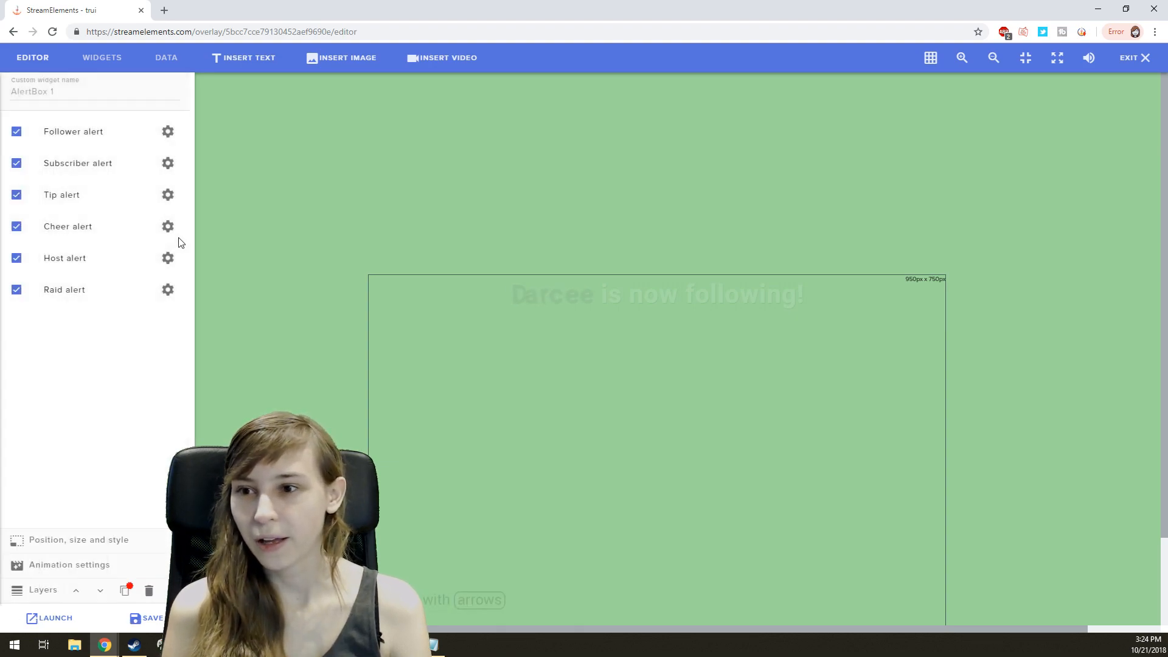
# Review the subscriber alert's variations and text-to-speech settings, including the list of voices, and close its advanced settings.
pyautogui.click(169, 165)
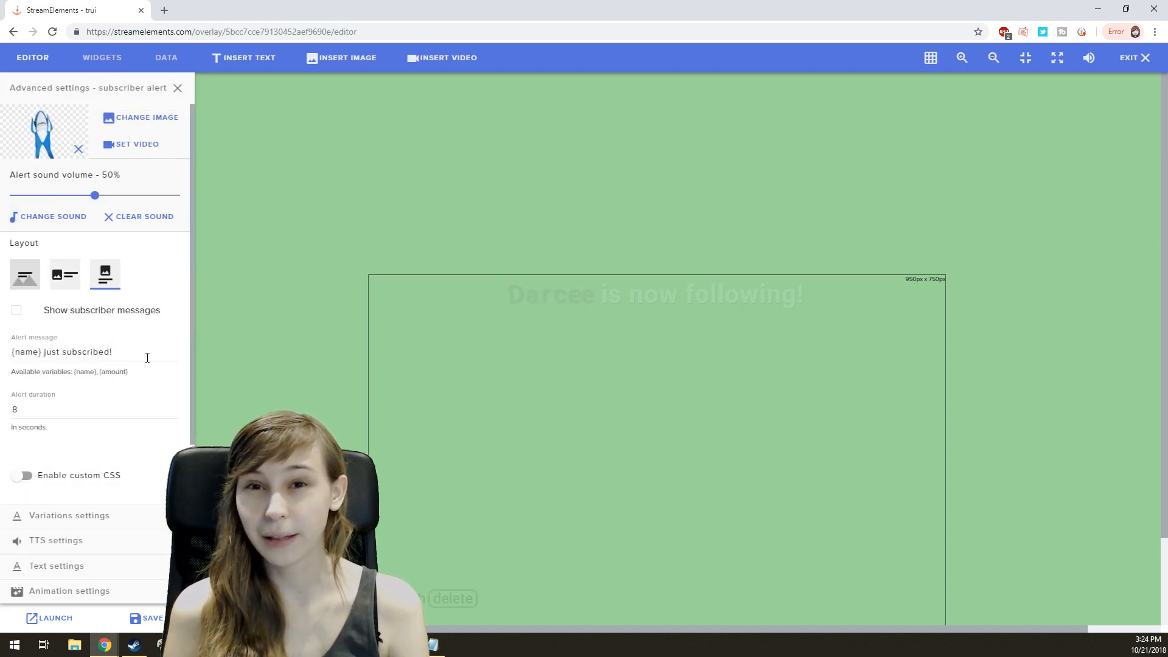
pyautogui.click(146, 516)
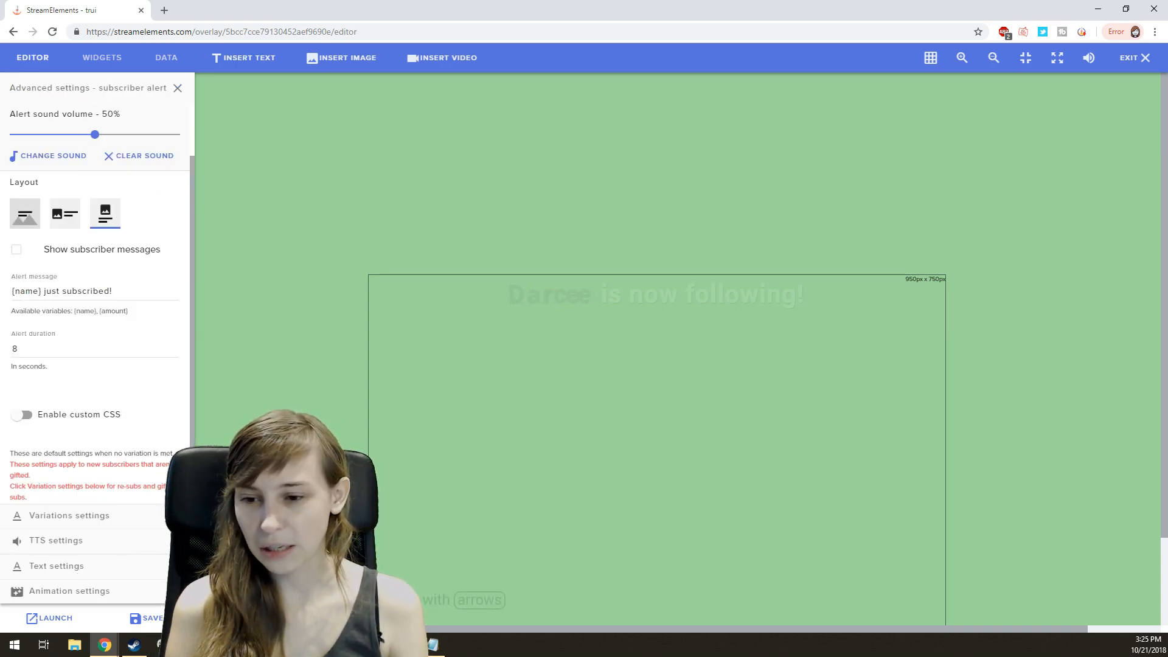
pyautogui.click(176, 541)
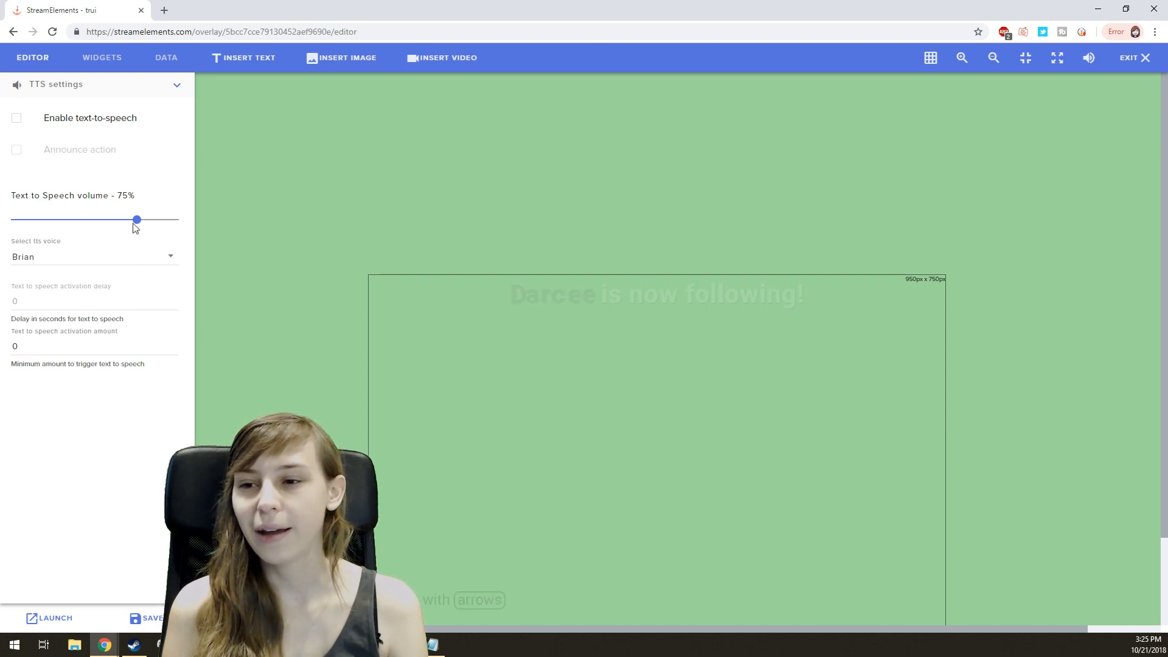
pyautogui.click(160, 261)
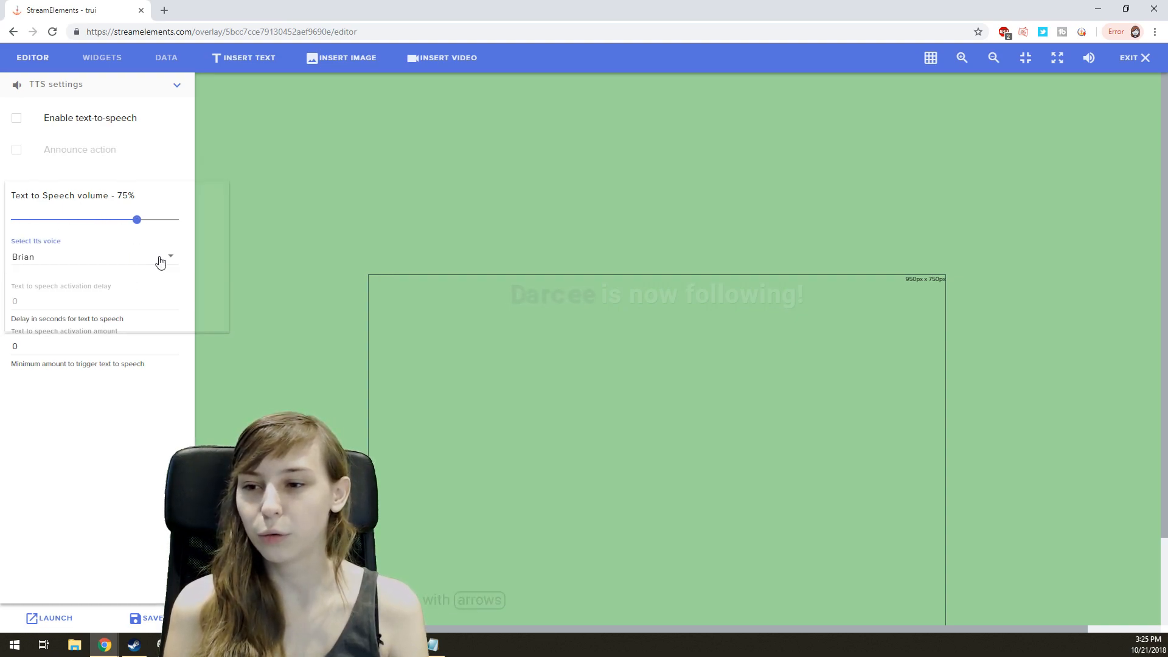
pyautogui.scroll(-6, 126, 292)
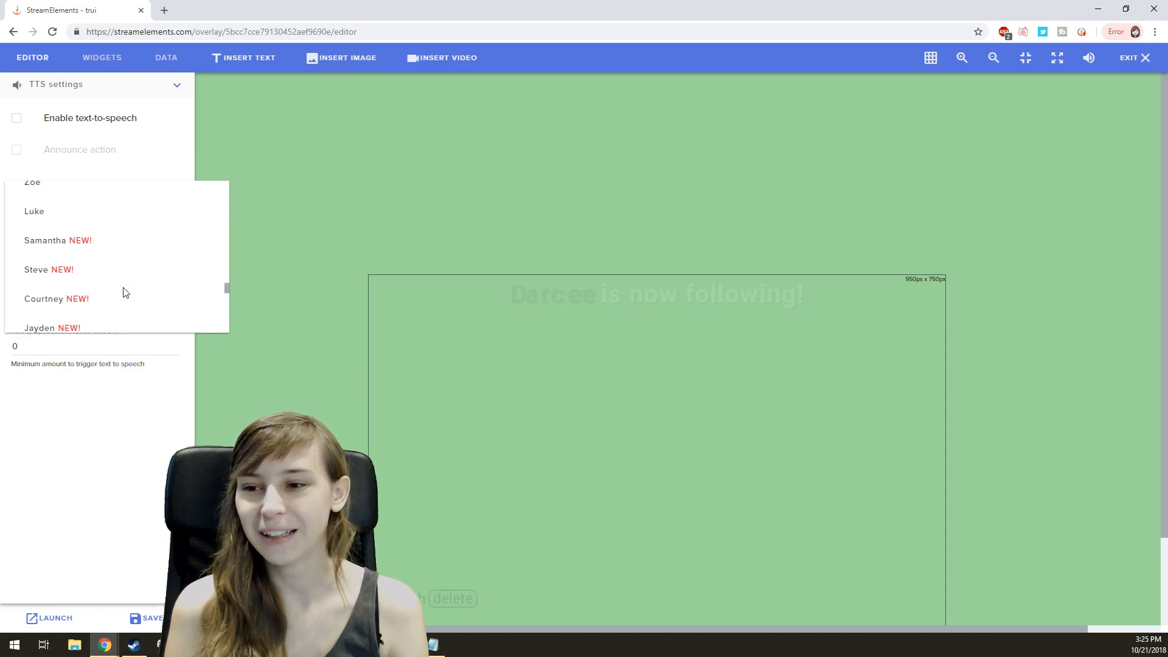
pyautogui.scroll(-3, 125, 293)
pyautogui.click(125, 452)
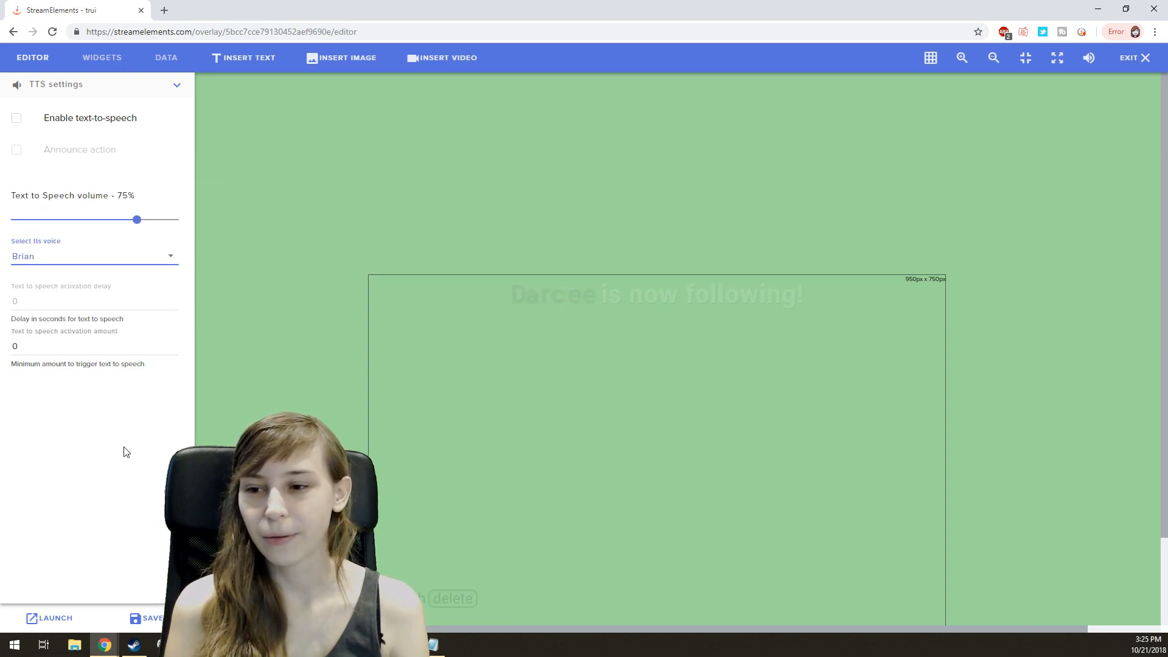
pyautogui.click(176, 85)
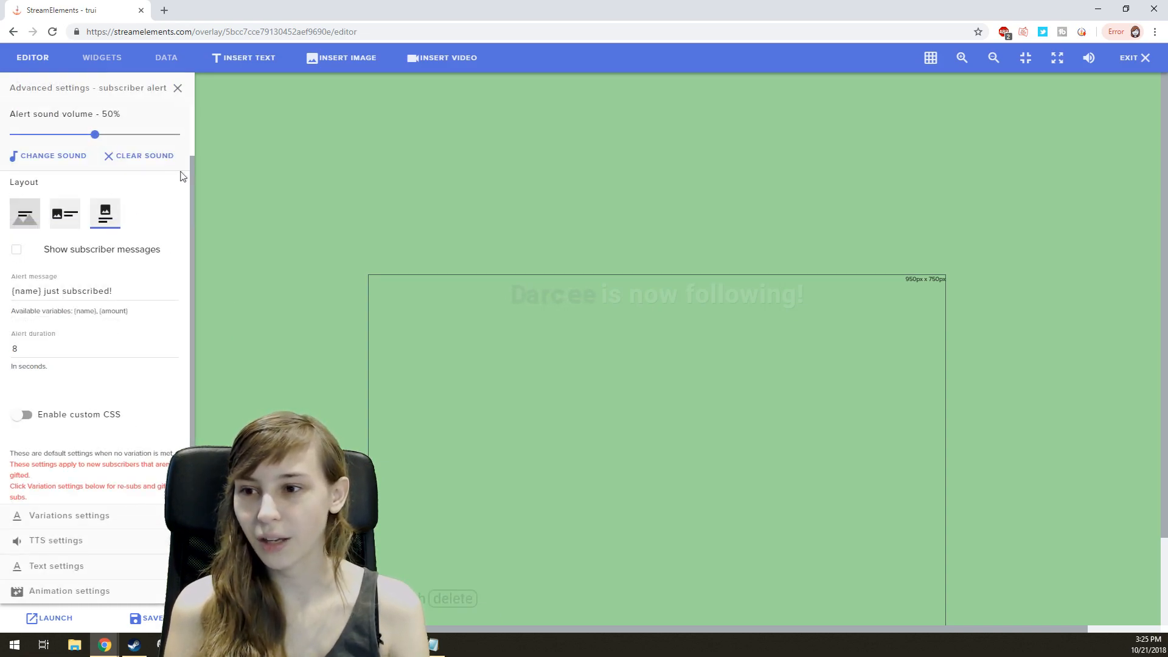
pyautogui.click(177, 88)
# Review the tip alert's advanced settings and the cheer alert's settings and variations, closing each after viewing.
pyautogui.click(169, 196)
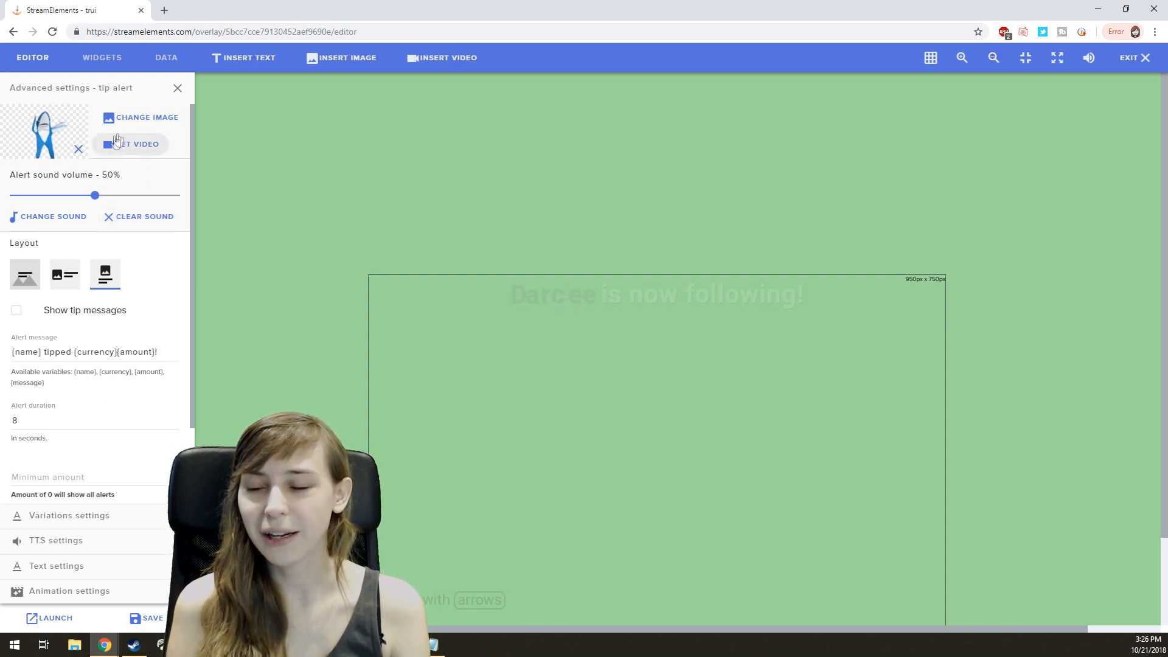
pyautogui.click(178, 88)
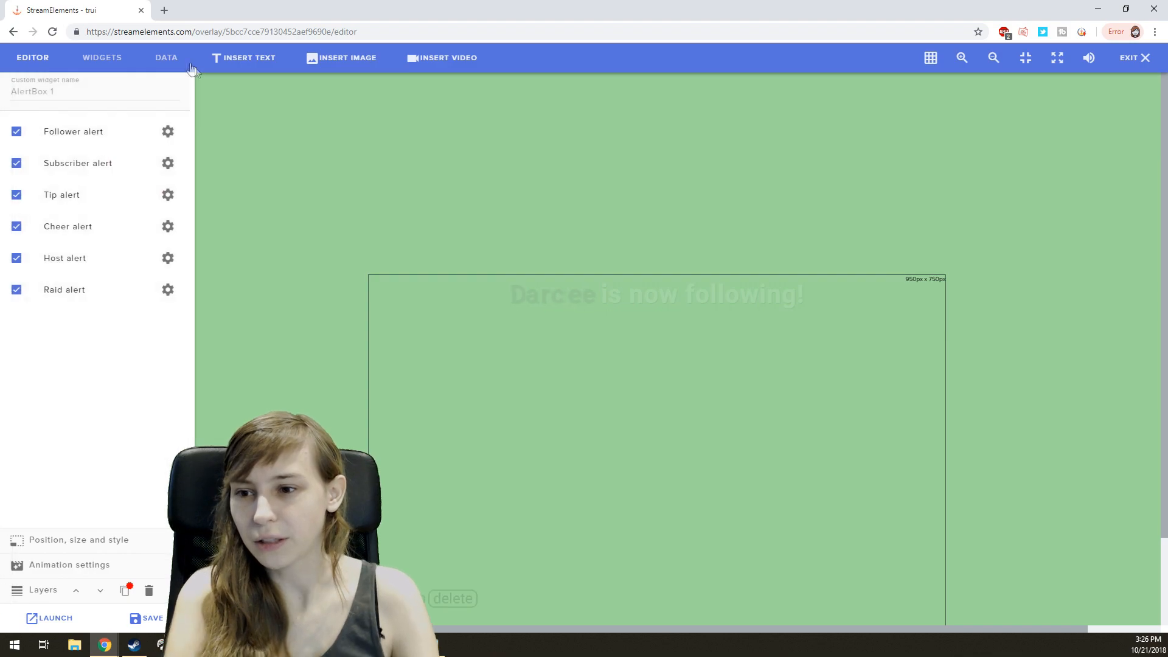
pyautogui.click(168, 227)
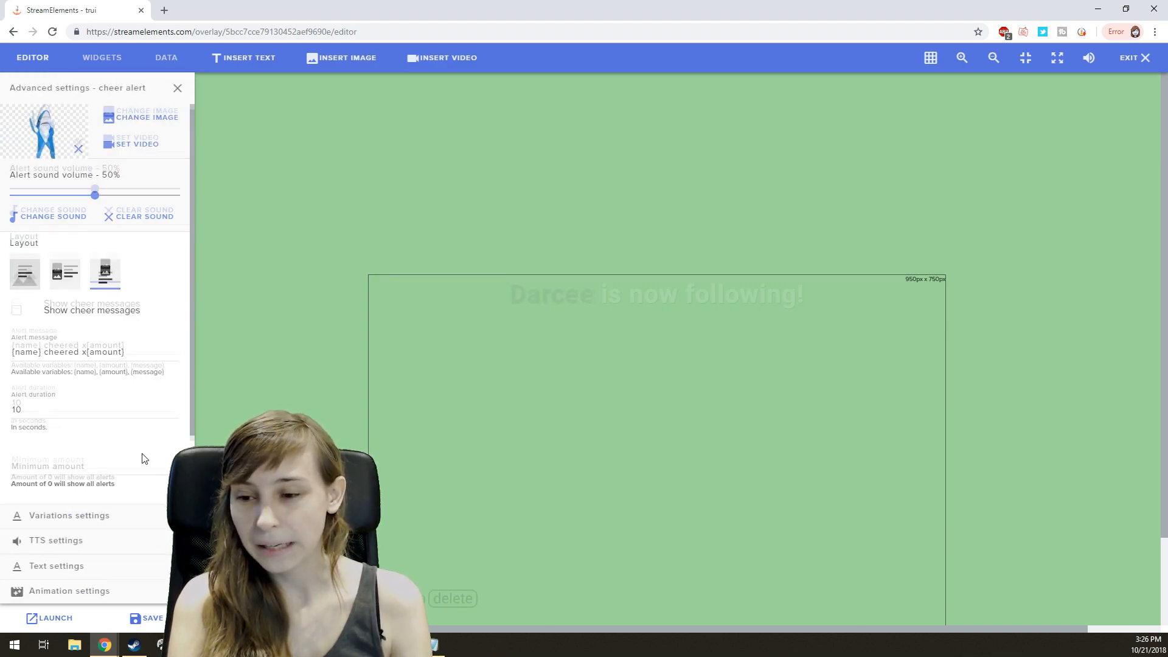
pyautogui.scroll(-1, 146, 486)
pyautogui.click(168, 518)
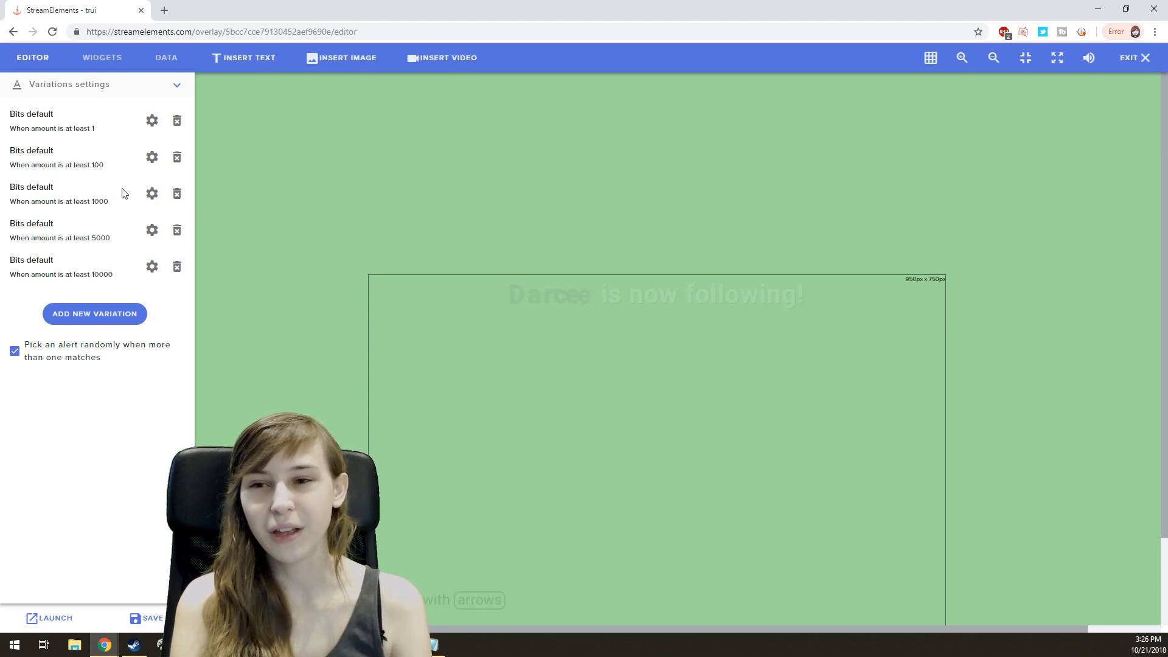
pyautogui.click(176, 87)
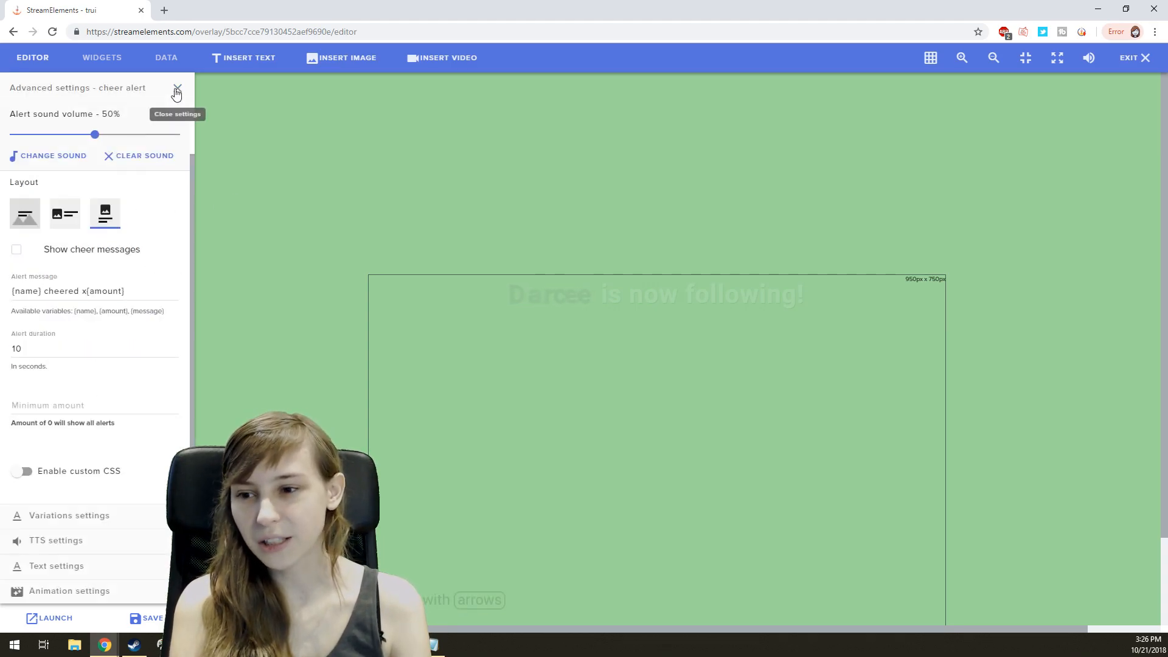
pyautogui.click(177, 91)
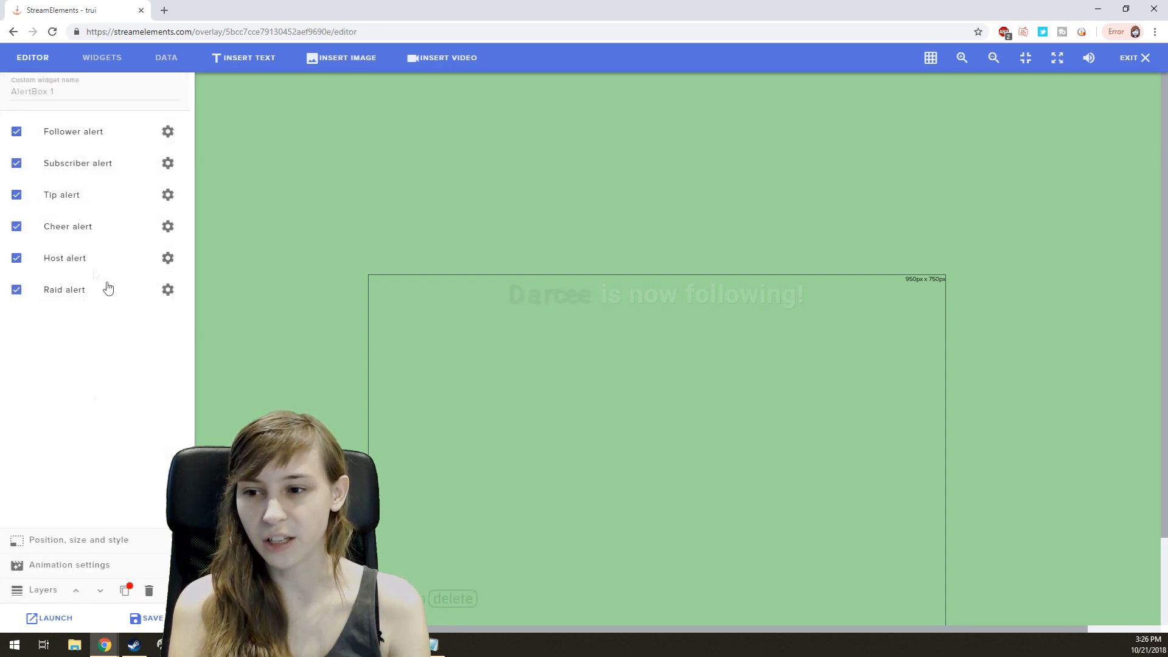
# Review the host alert's message, duration and minimum amount settings, and close its advanced settings.
pyautogui.click(168, 258)
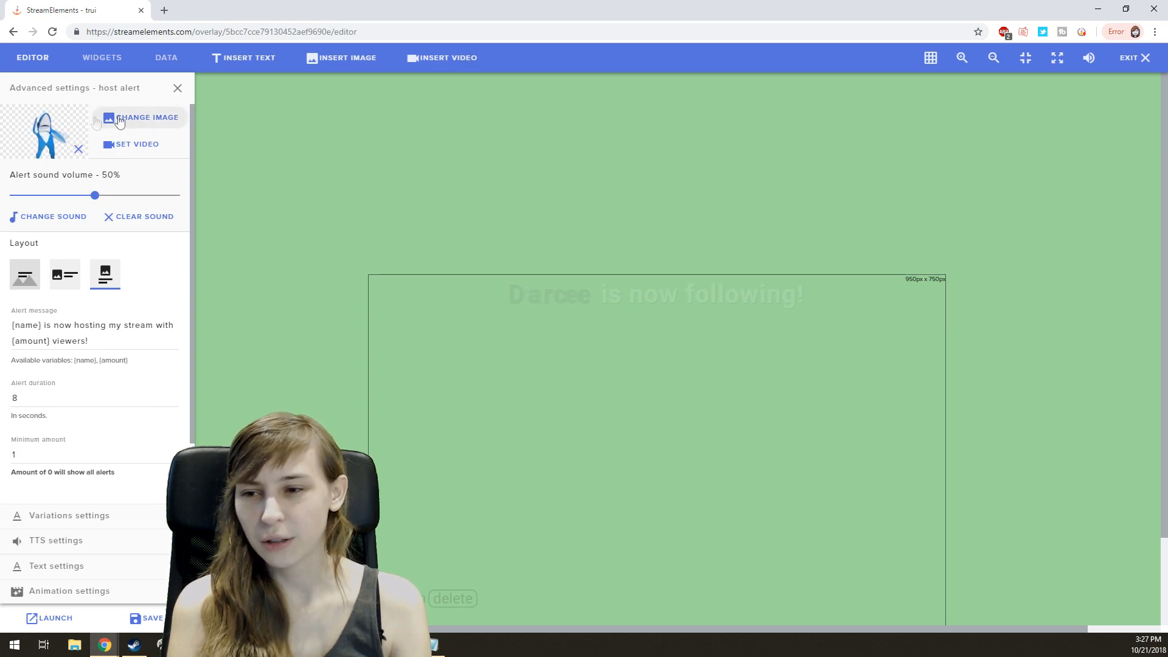
pyautogui.scroll(-1, 47, 478)
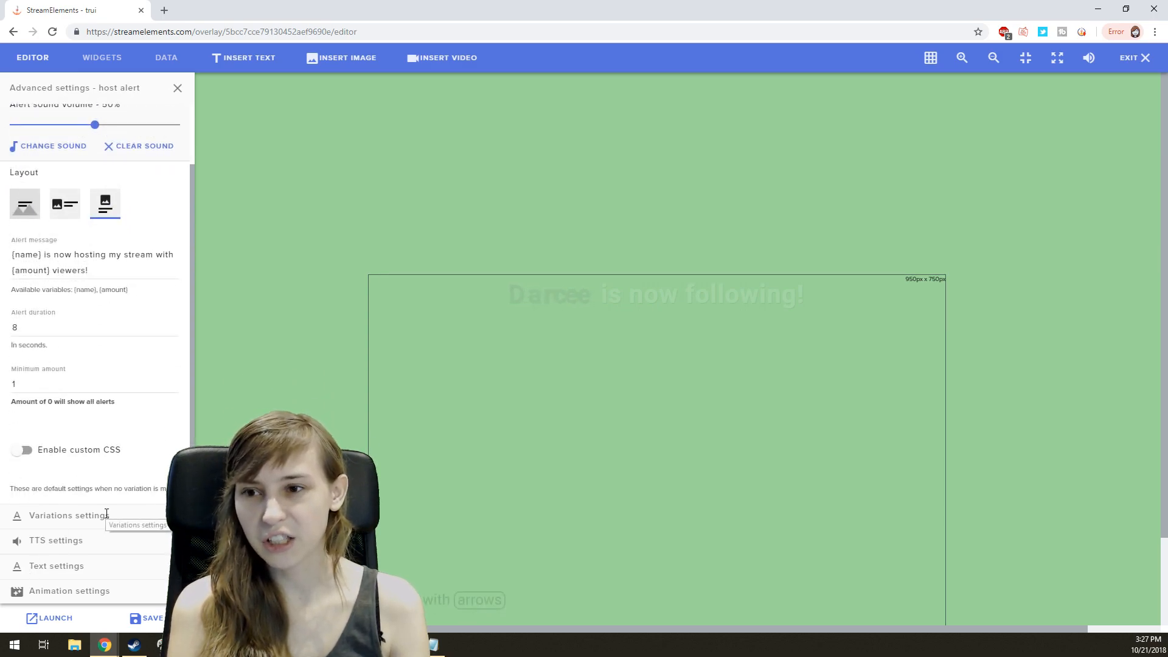
pyautogui.scroll(1, 133, 405)
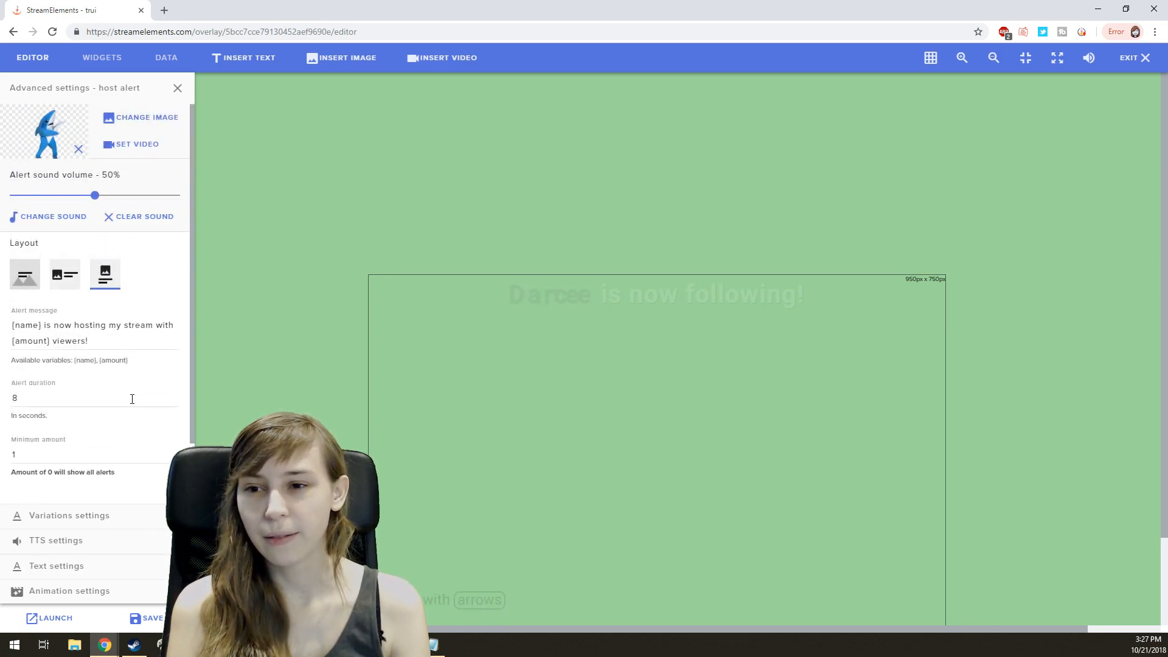
pyautogui.click(177, 89)
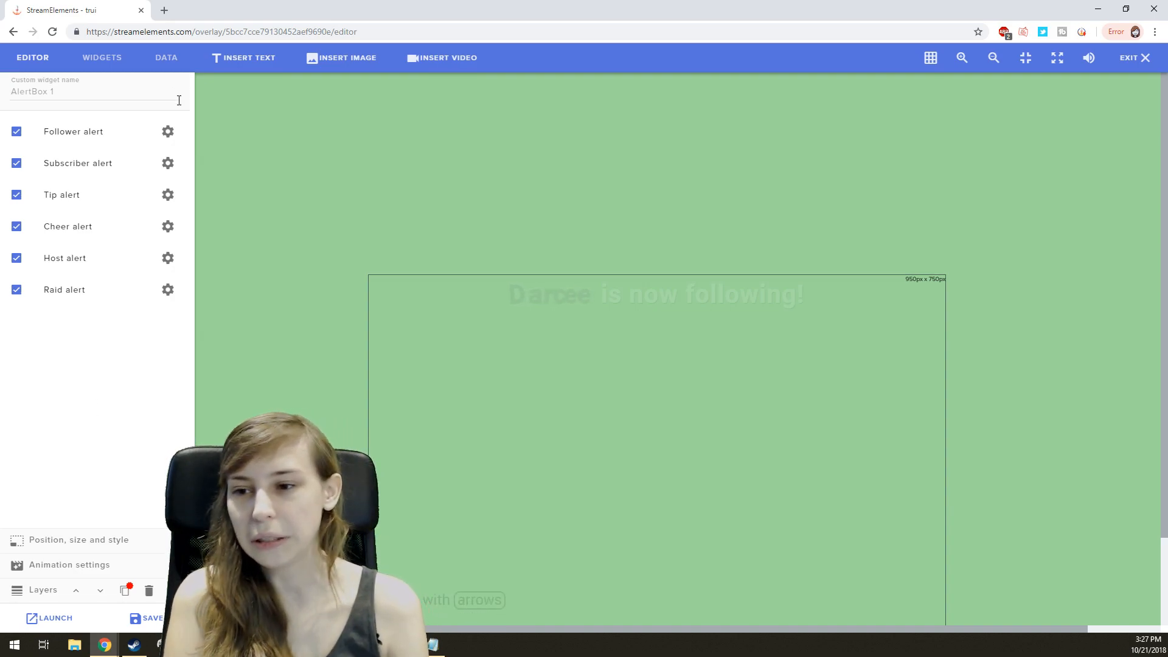
# Move the AlertBox widget higher on the overlay canvas.
pyautogui.moveTo(560, 370); pyautogui.dragTo(548, 239)
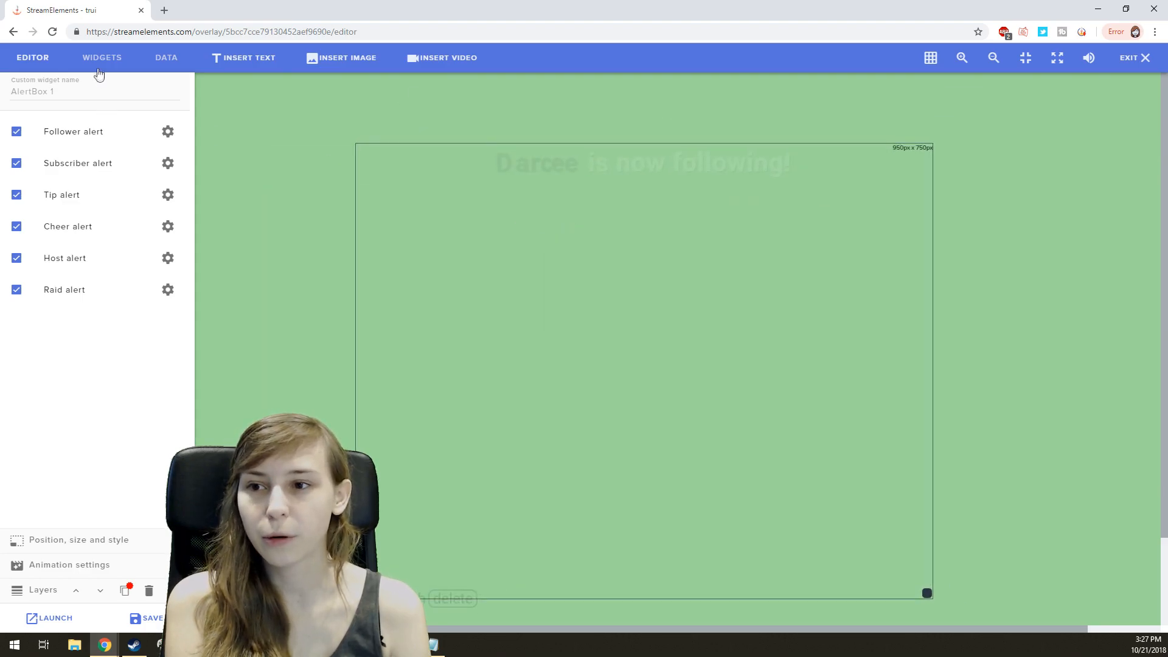
# Add a Kappagen widget and place it inside the AlertBox frame at about 275 px from the top and 659 px from the left.
pyautogui.click(101, 64)
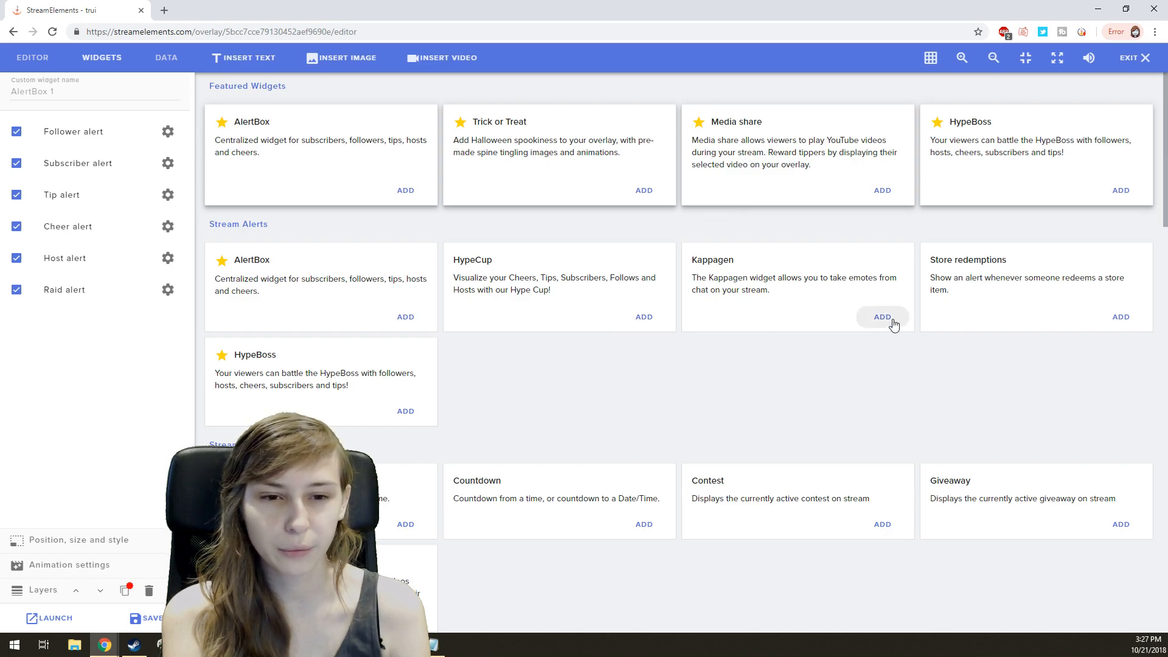
pyautogui.click(883, 317)
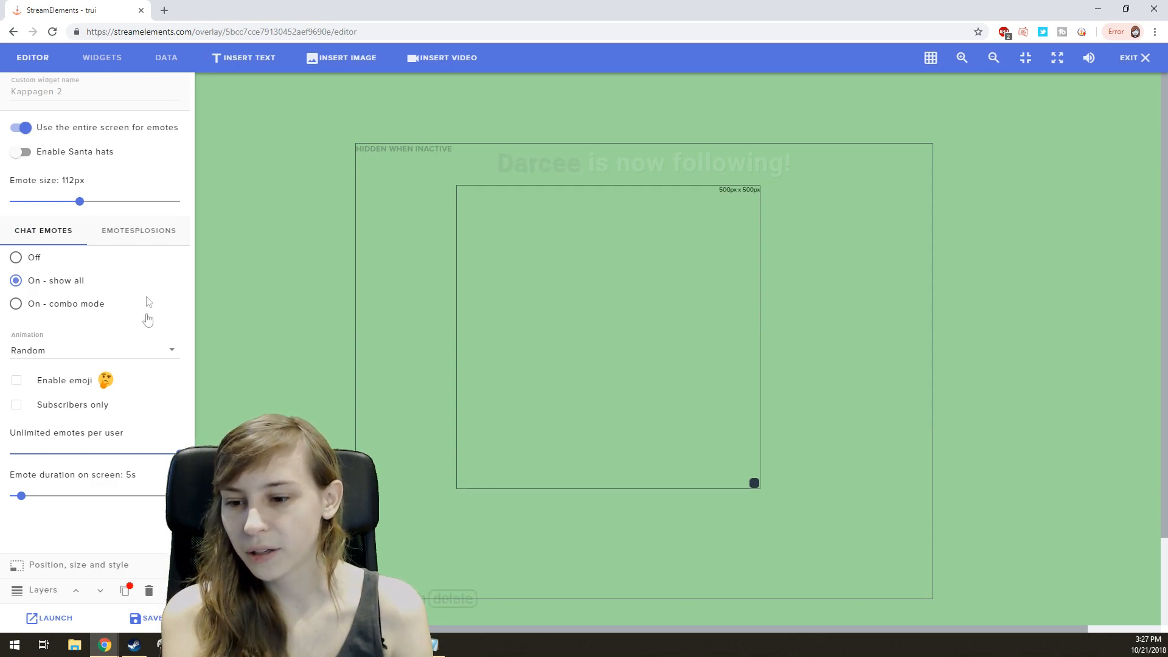
pyautogui.click(98, 565)
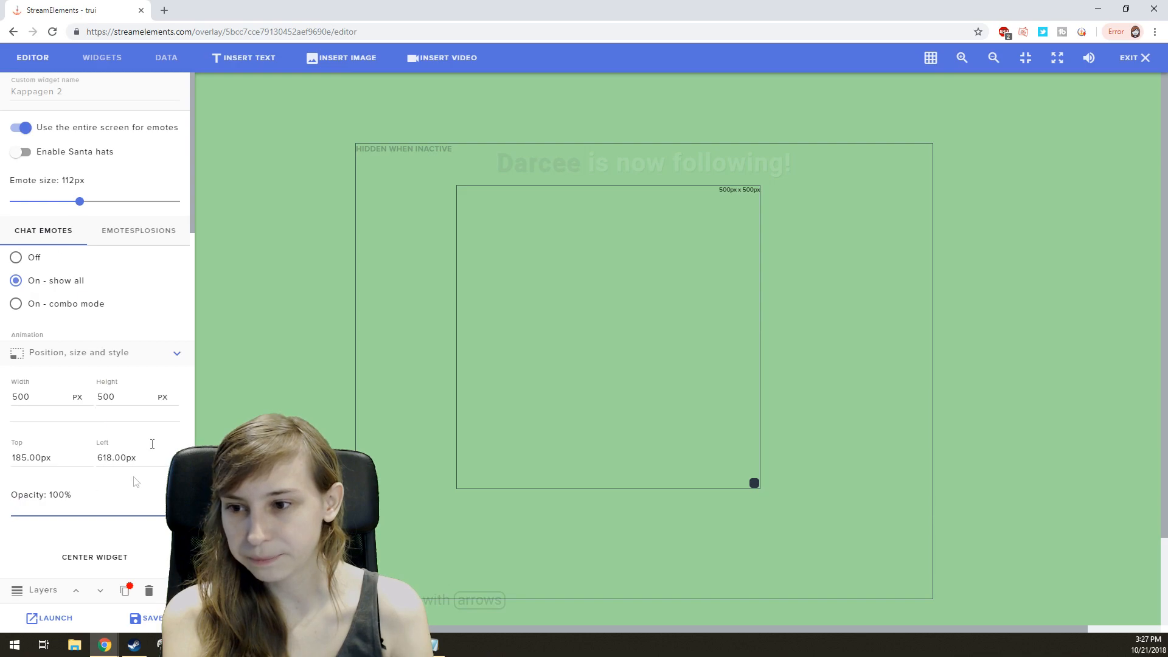
pyautogui.moveTo(545, 305); pyautogui.dragTo(570, 360)
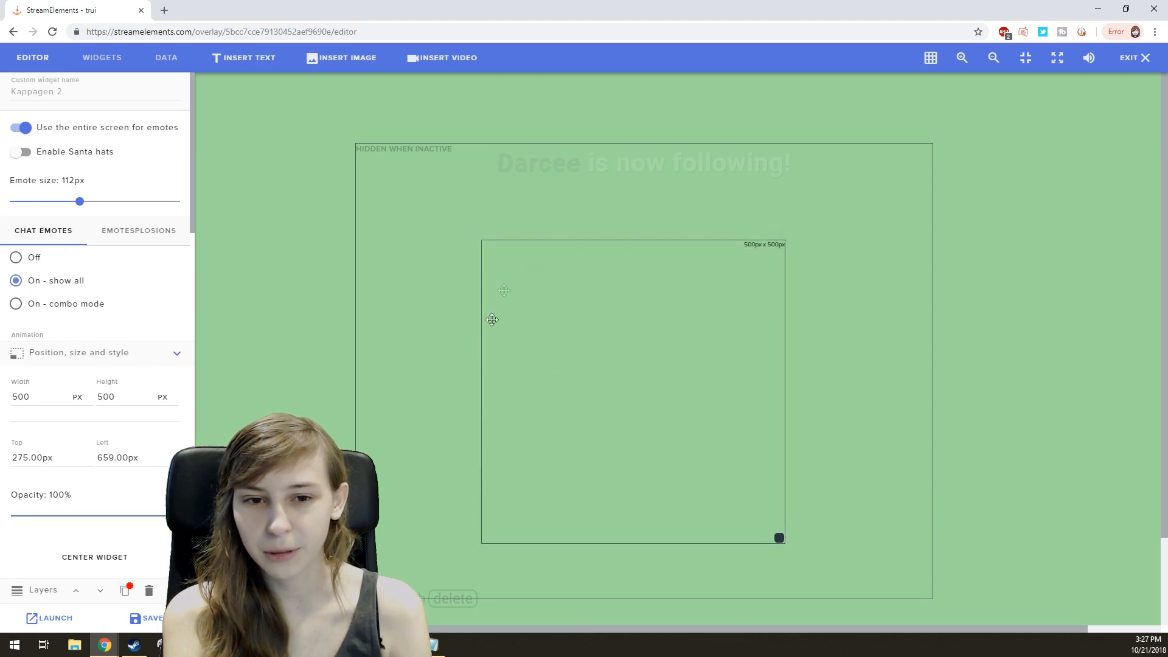
# Add a Store redemptions widget and place it inside the Kappagen widget's frame.
pyautogui.click(102, 58)
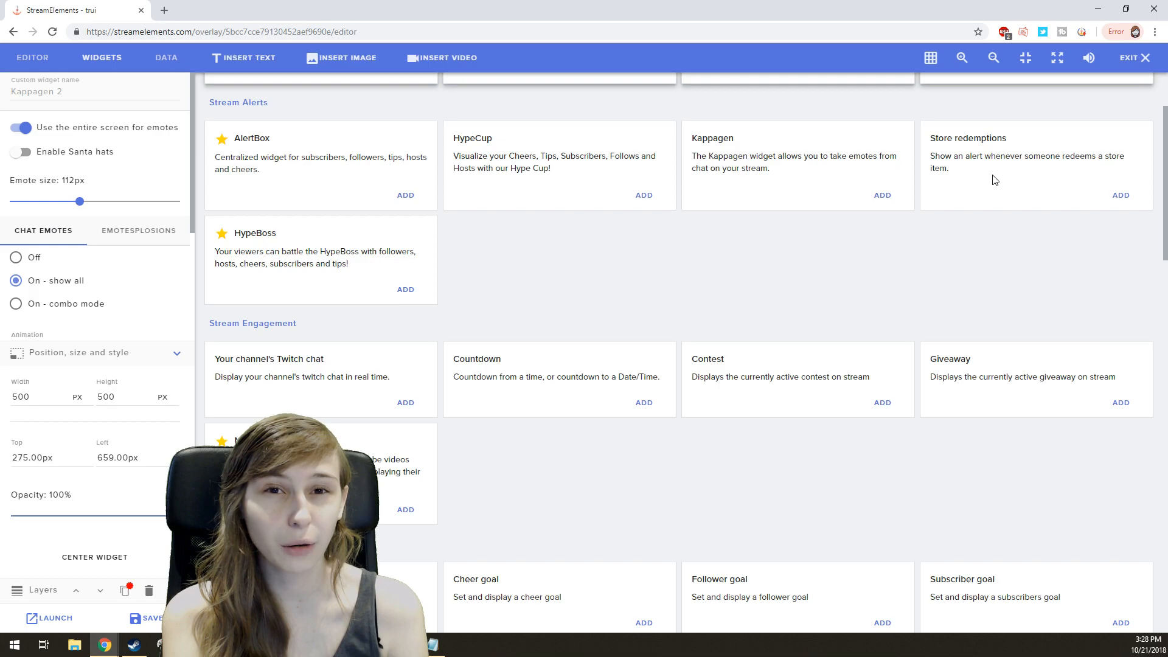
pyautogui.click(1122, 195)
pyautogui.moveTo(339, 183); pyautogui.dragTo(716, 382)
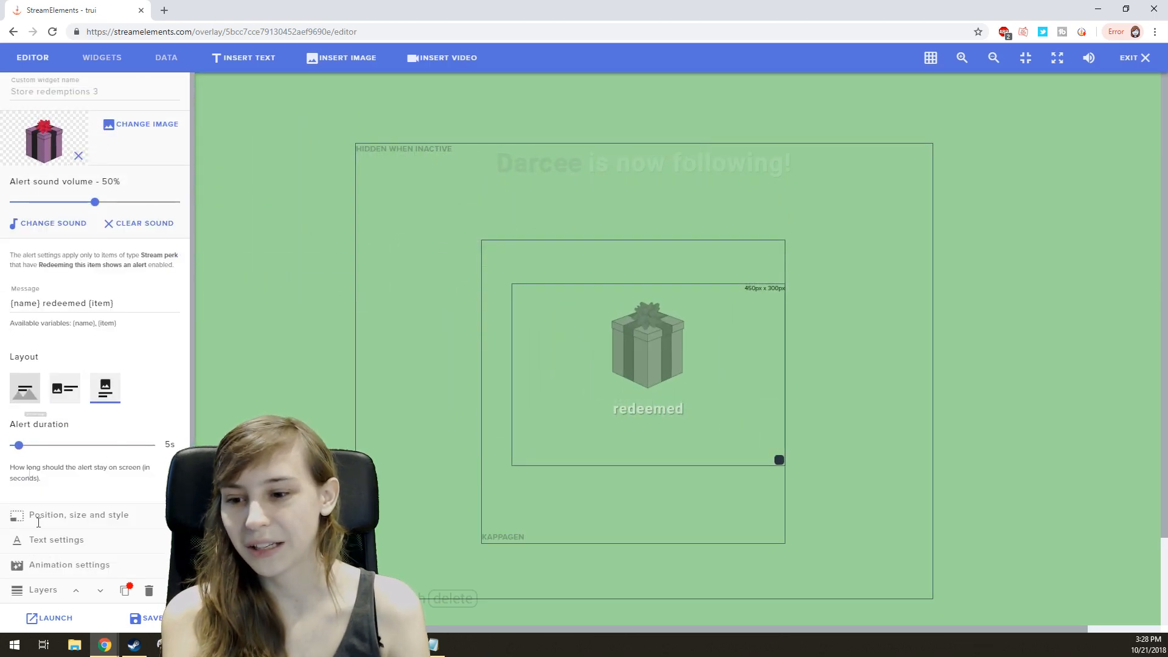
pyautogui.moveTo(662, 363); pyautogui.dragTo(648, 344)
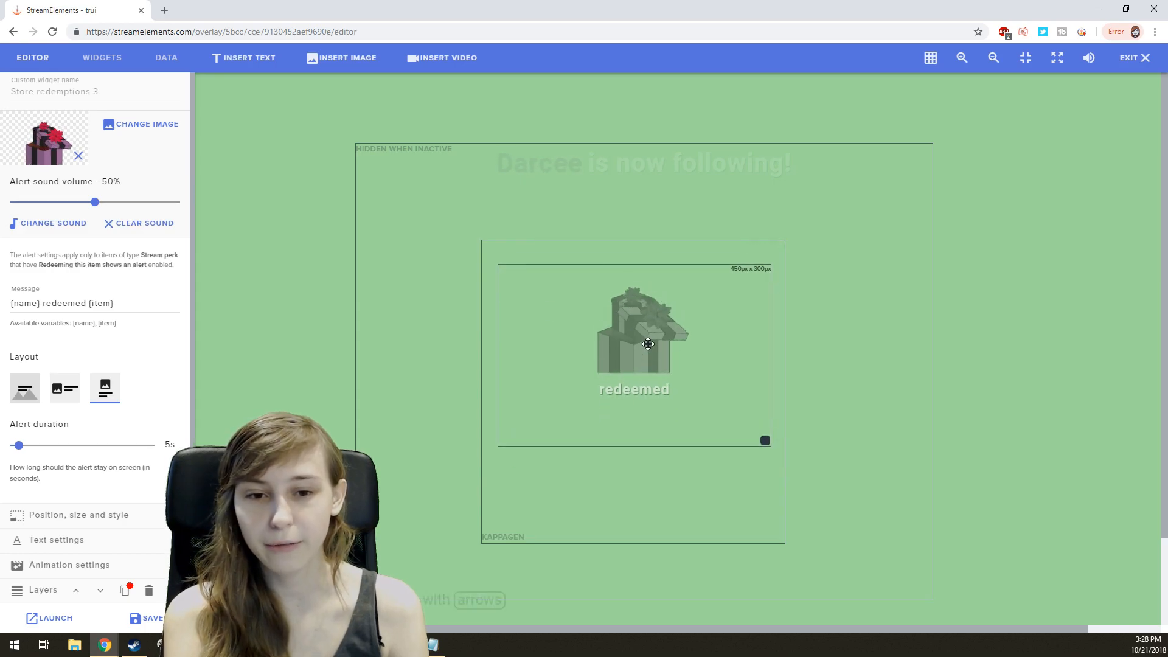
# Add a Your channel's Twitch chat widget and place it over the AlertBox frame, about 139 px from the top and 532 px from the left.
pyautogui.click(102, 58)
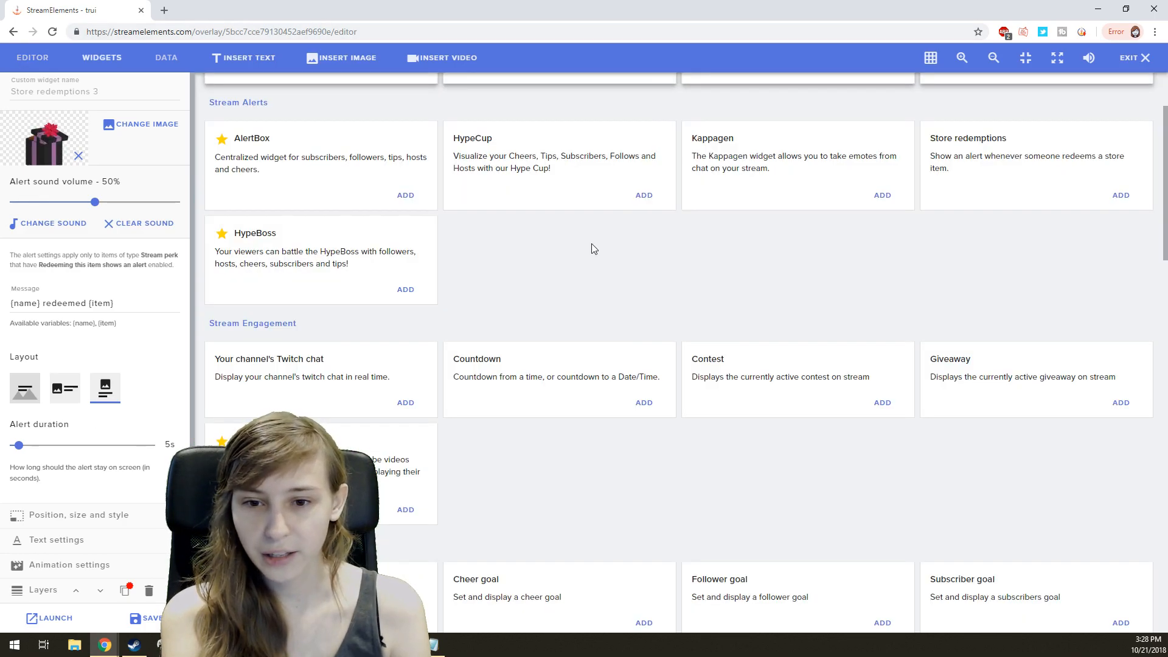
pyautogui.scroll(-1, 594, 248)
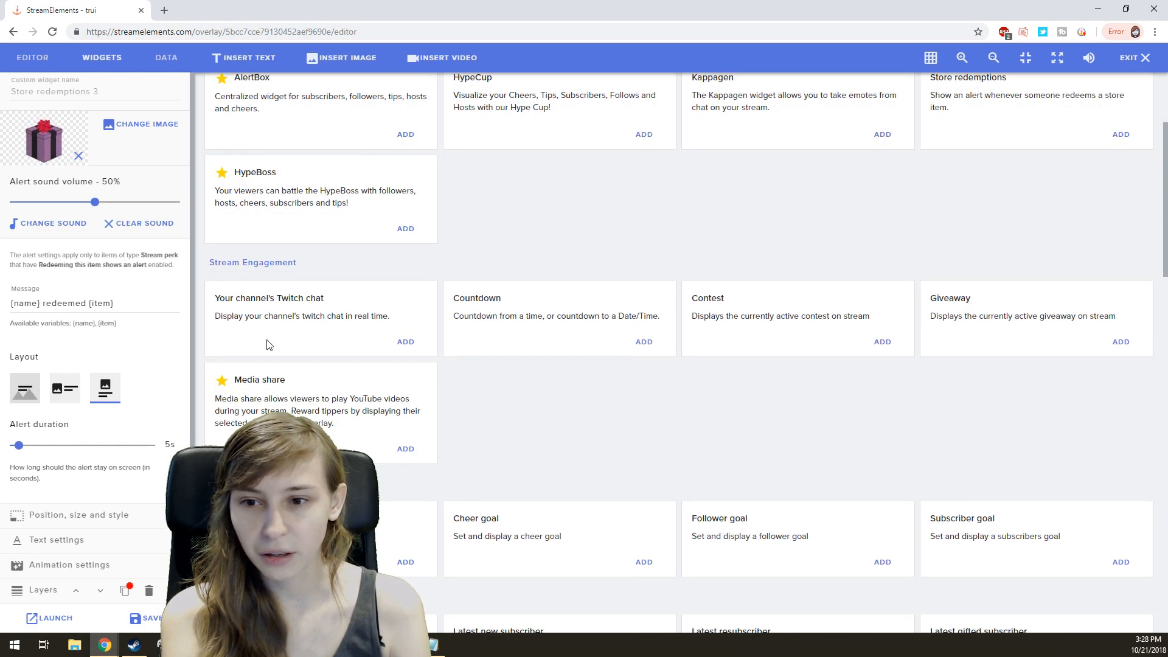
pyautogui.click(406, 342)
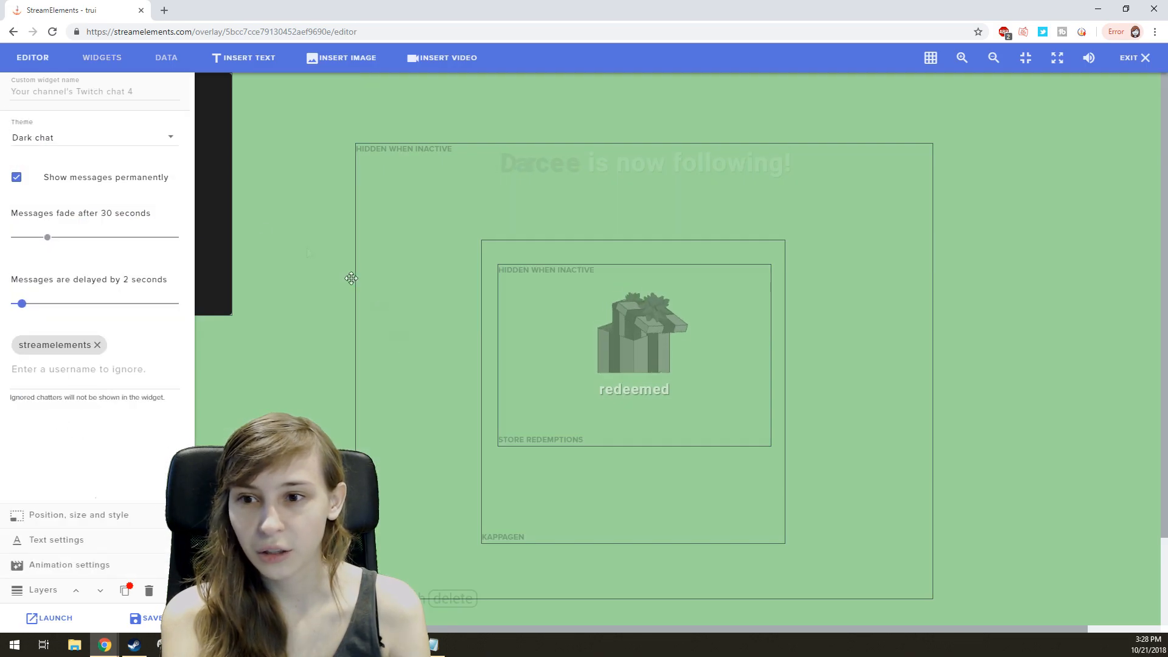
pyautogui.moveTo(207, 183); pyautogui.dragTo(530, 269)
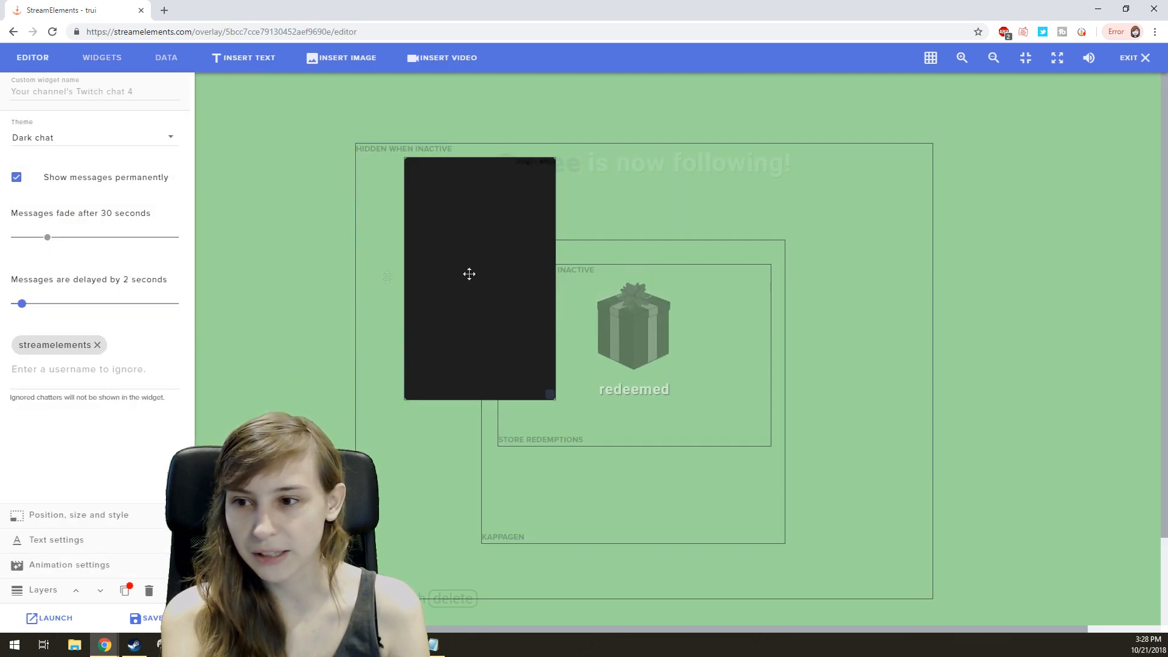
# Review the Twitch chat widget's ignored usernames and its position, size and style, text and animation settings.
pyautogui.click(51, 349)
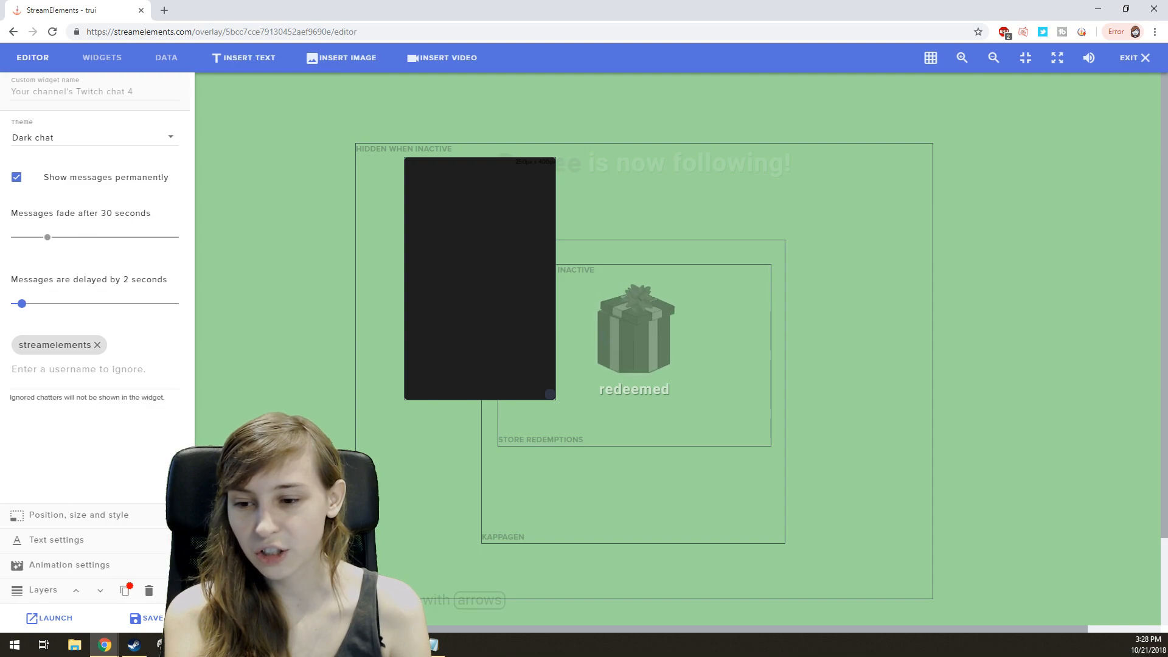
pyautogui.click(176, 516)
pyautogui.click(177, 541)
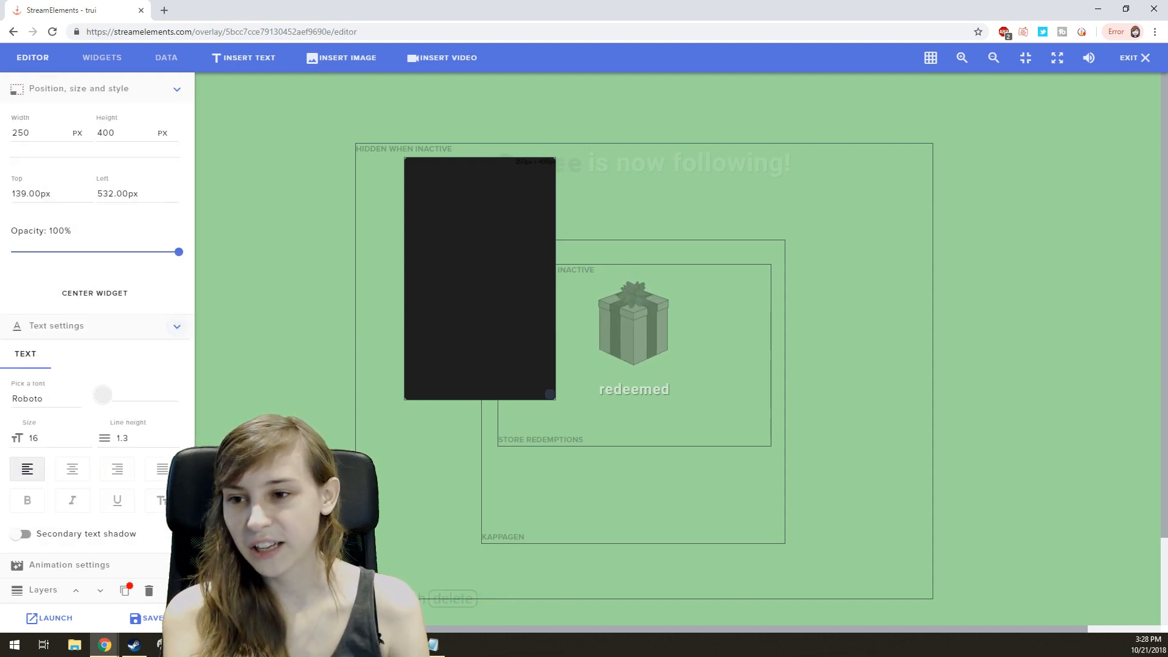
pyautogui.click(176, 565)
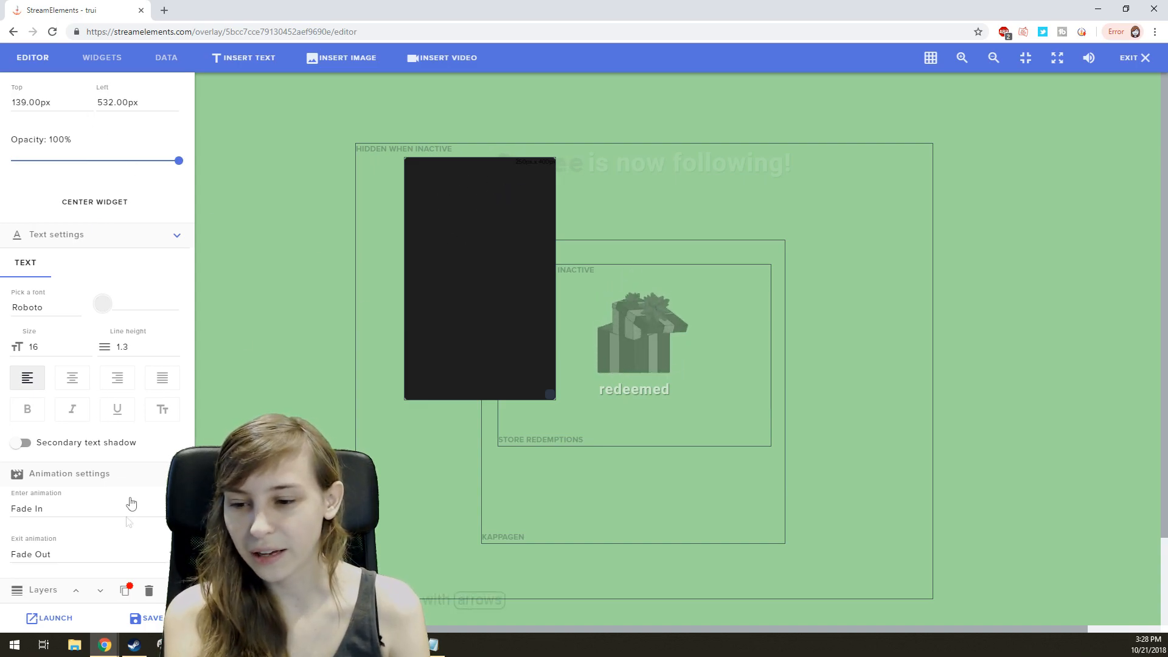
# Add a Follower goal widget and place it across the Twitch chat and Store redemptions widgets.
pyautogui.click(112, 58)
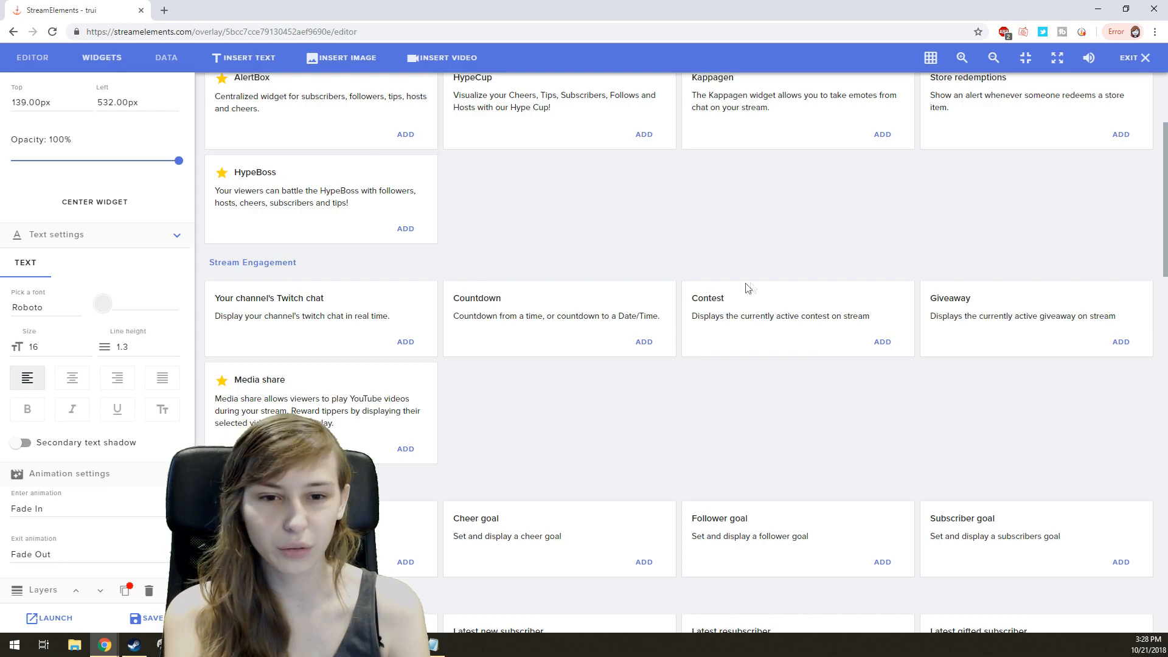
pyautogui.scroll(-1, 730, 408)
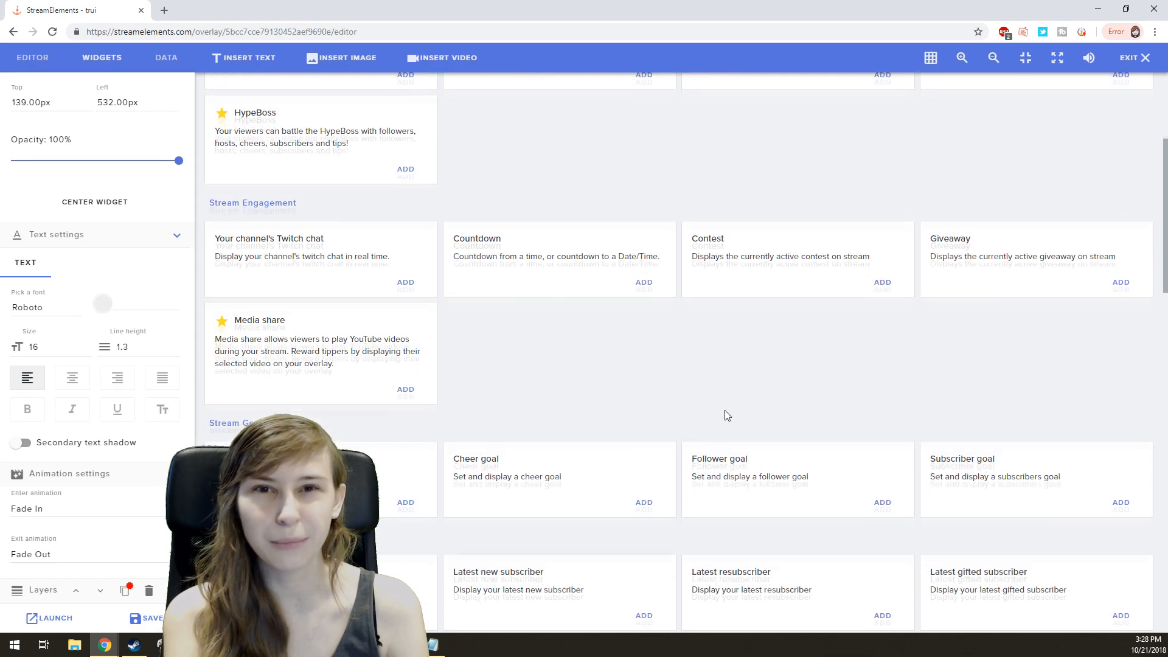
pyautogui.scroll(-1, 727, 416)
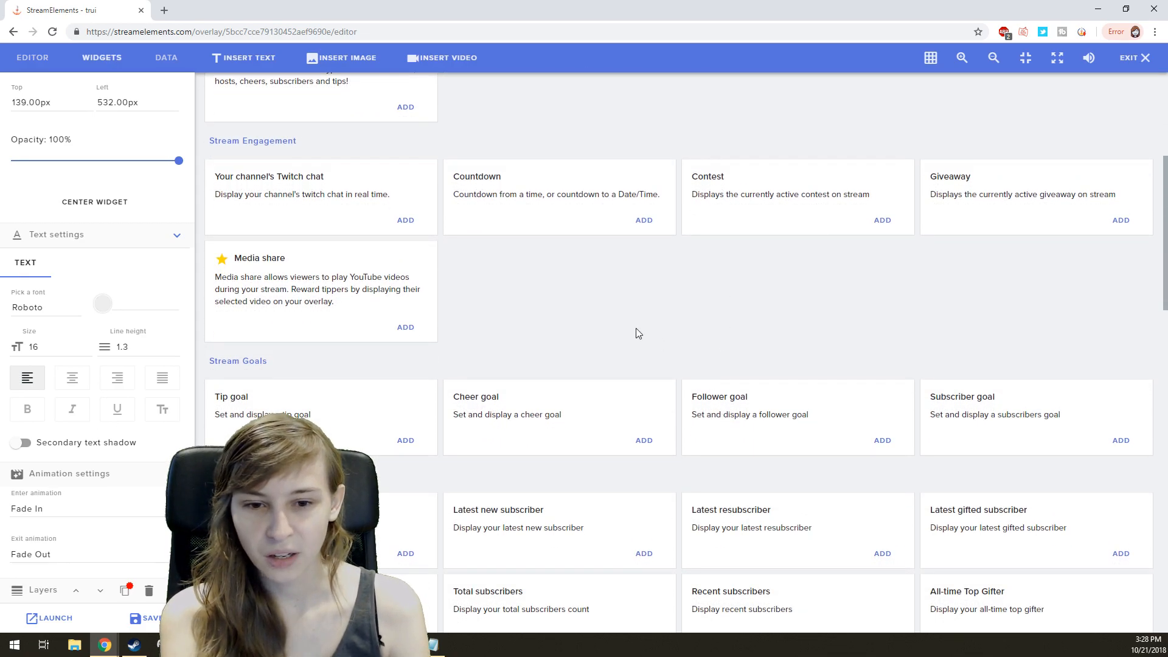
pyautogui.scroll(-1, 637, 331)
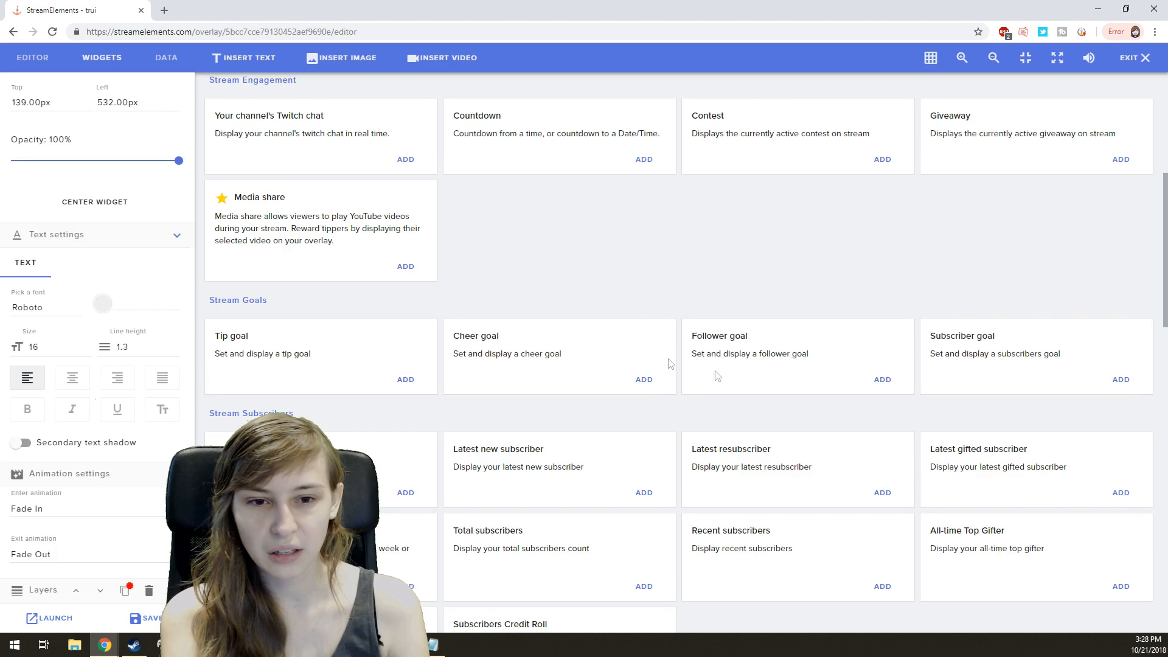
pyautogui.click(883, 381)
pyautogui.moveTo(404, 117); pyautogui.dragTo(648, 313)
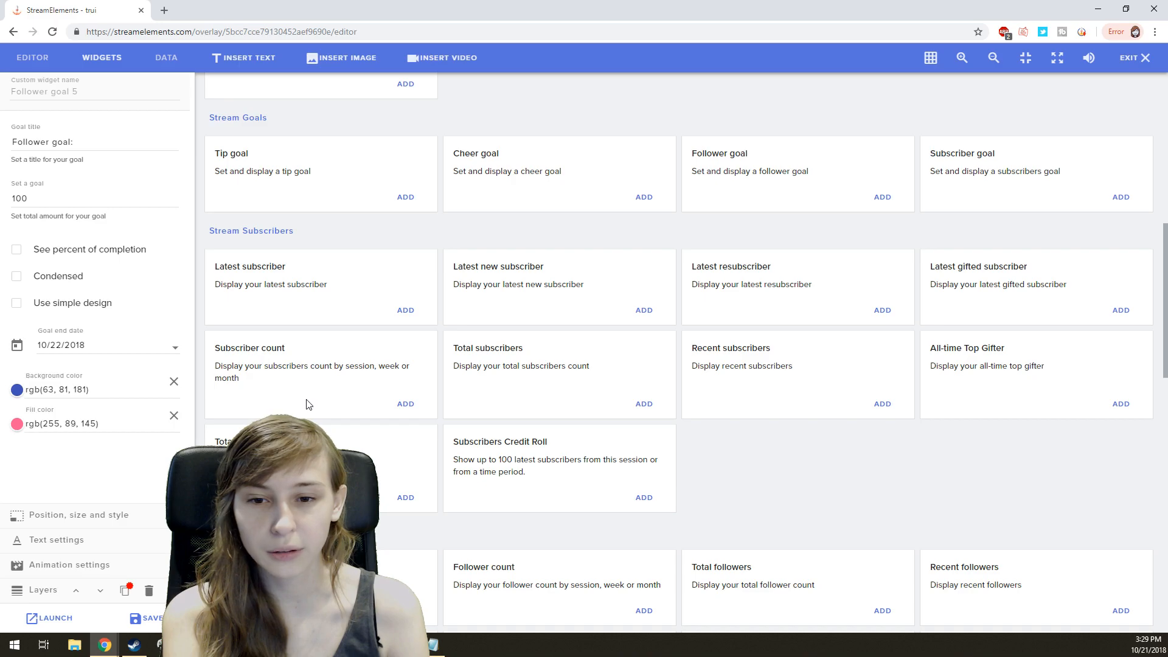
# Add a Follower count stream label and place it above the AlertBox frame.
pyautogui.scroll(-2, 731, 382)
pyautogui.scroll(-1, 731, 382)
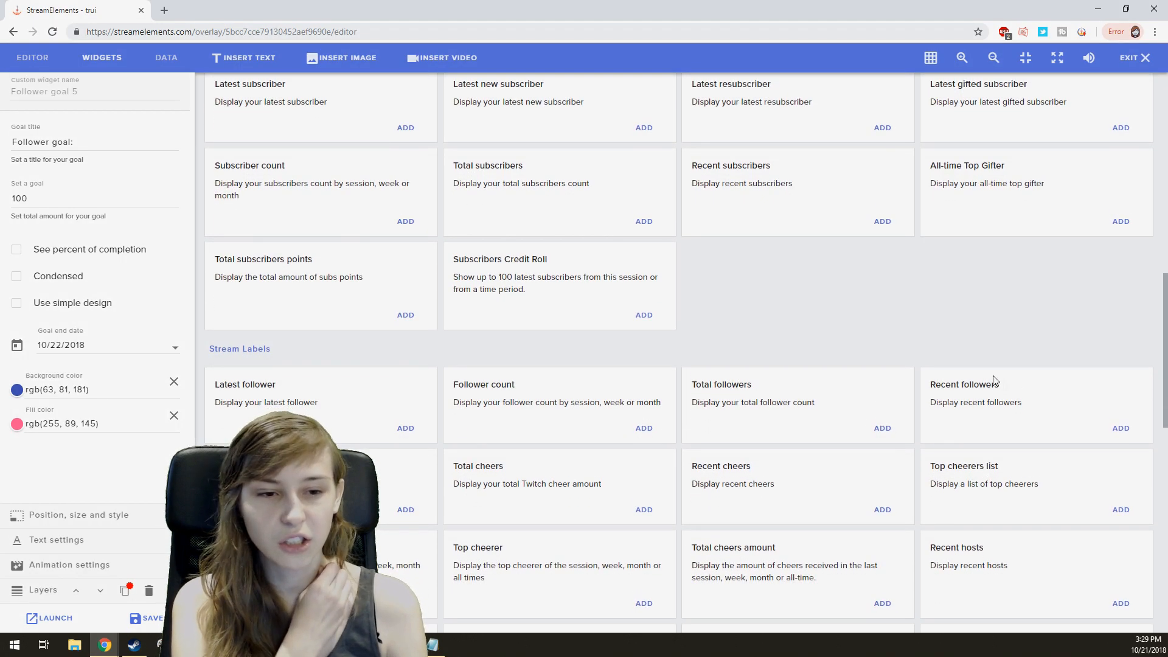
pyautogui.scroll(-2, 997, 382)
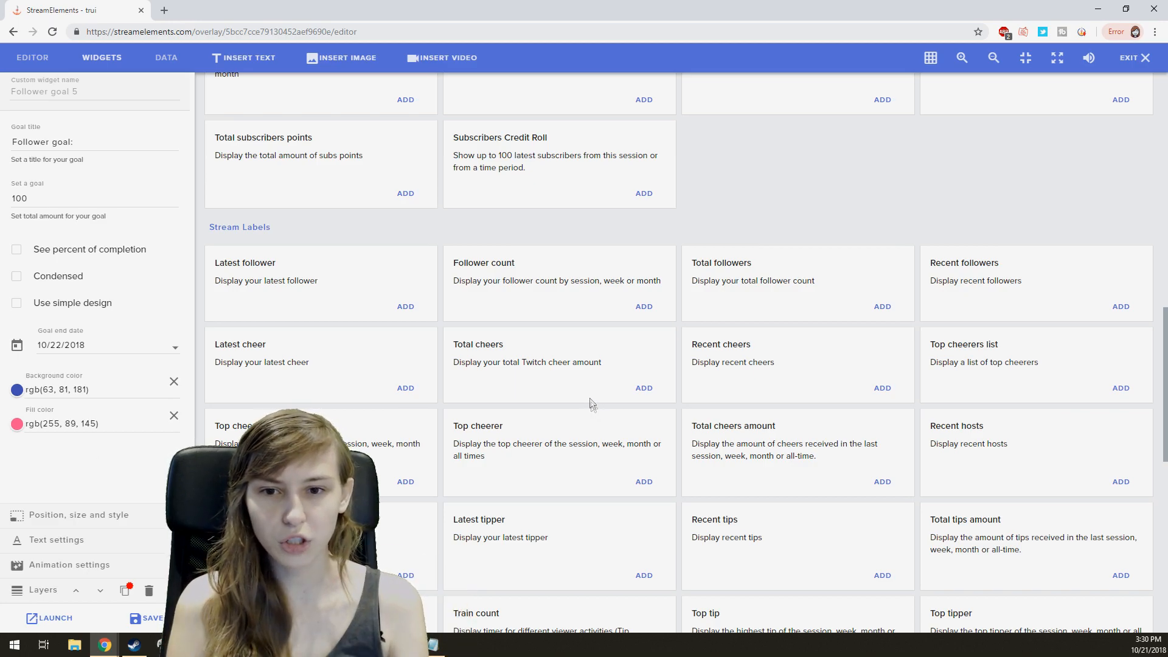
pyautogui.click(642, 307)
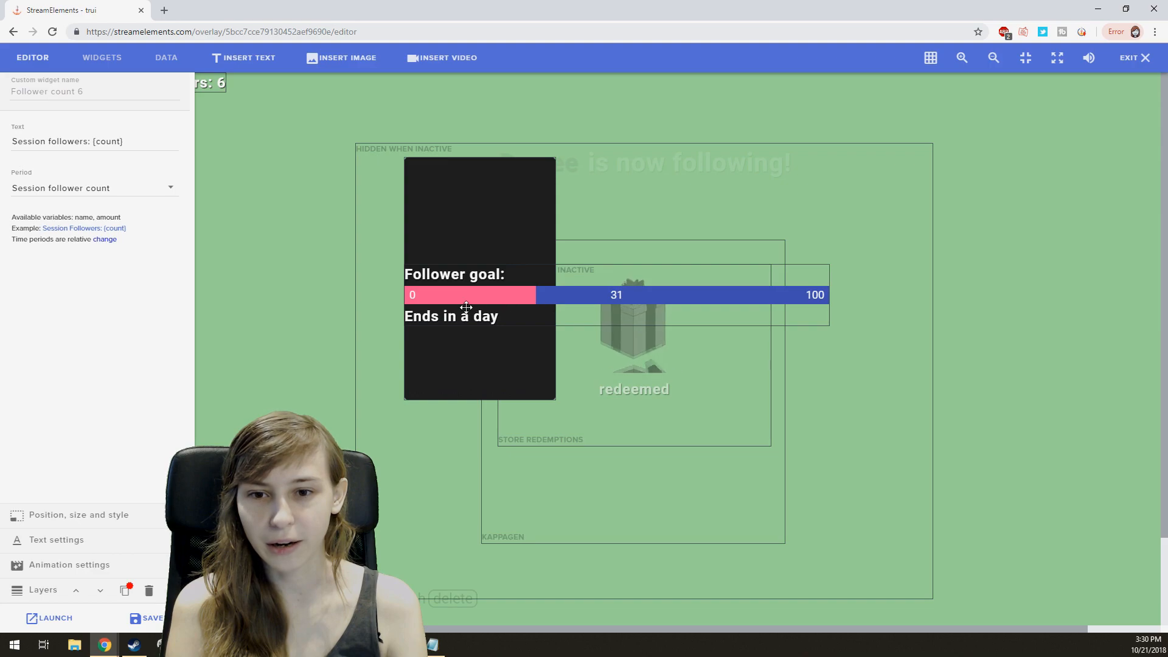
pyautogui.moveTo(228, 93); pyautogui.dragTo(666, 111)
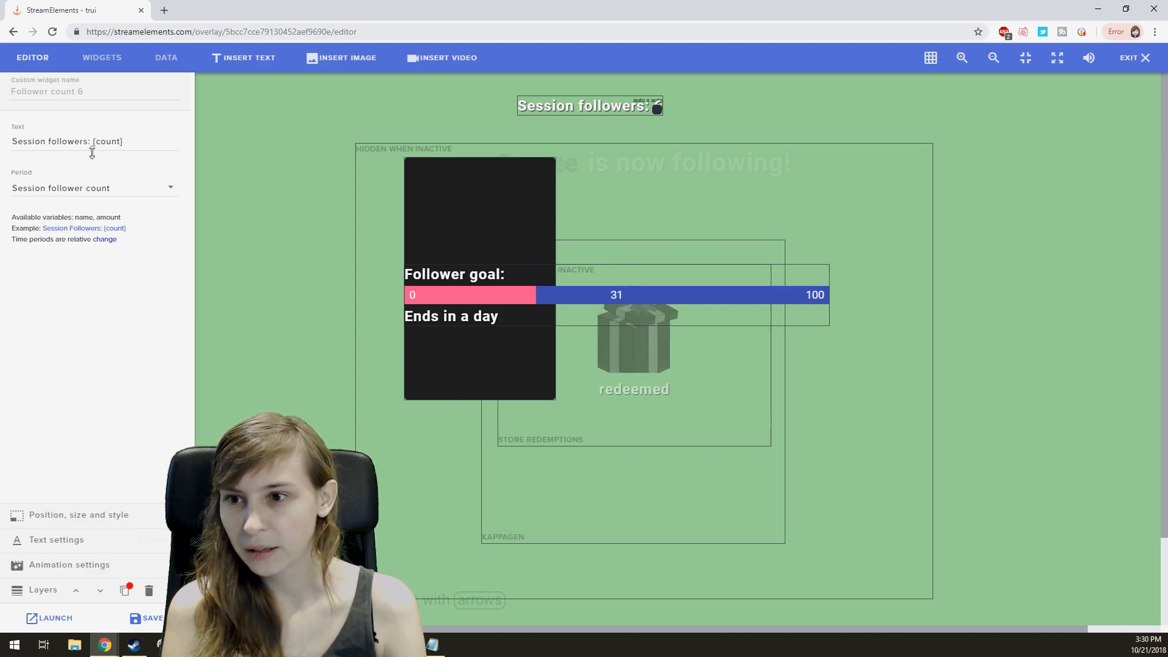
# Replace the Follower count widget's text with {count}/1250.
pyautogui.moveTo(93, 141); pyautogui.dragTo(9, 141)
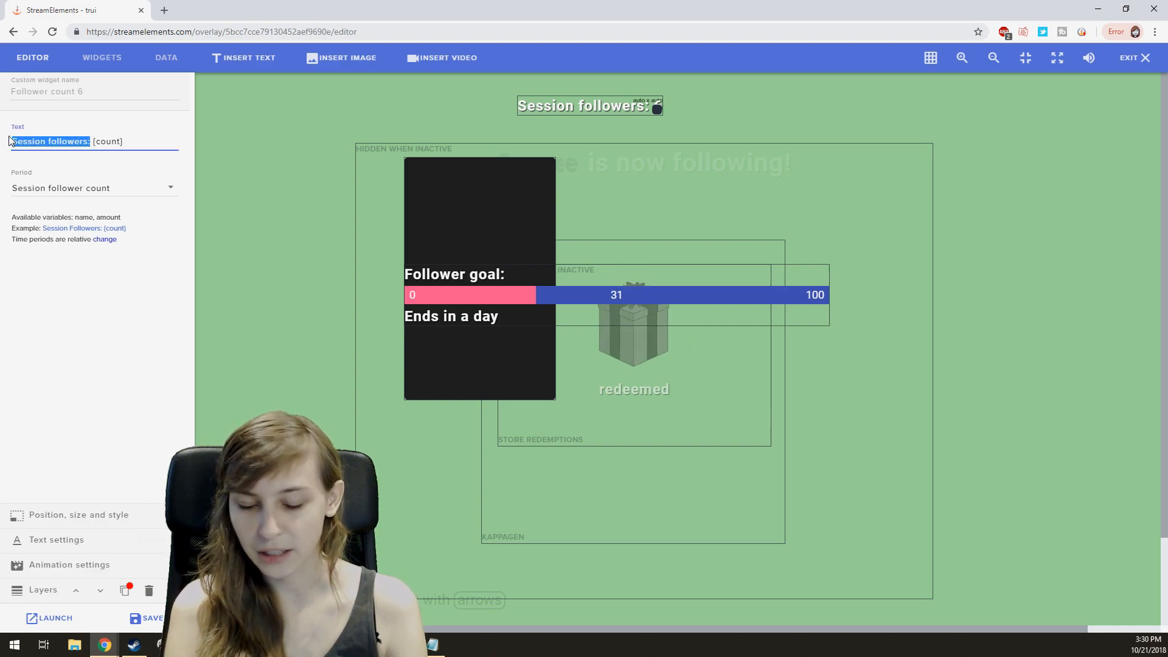
pyautogui.press('BackSpace')
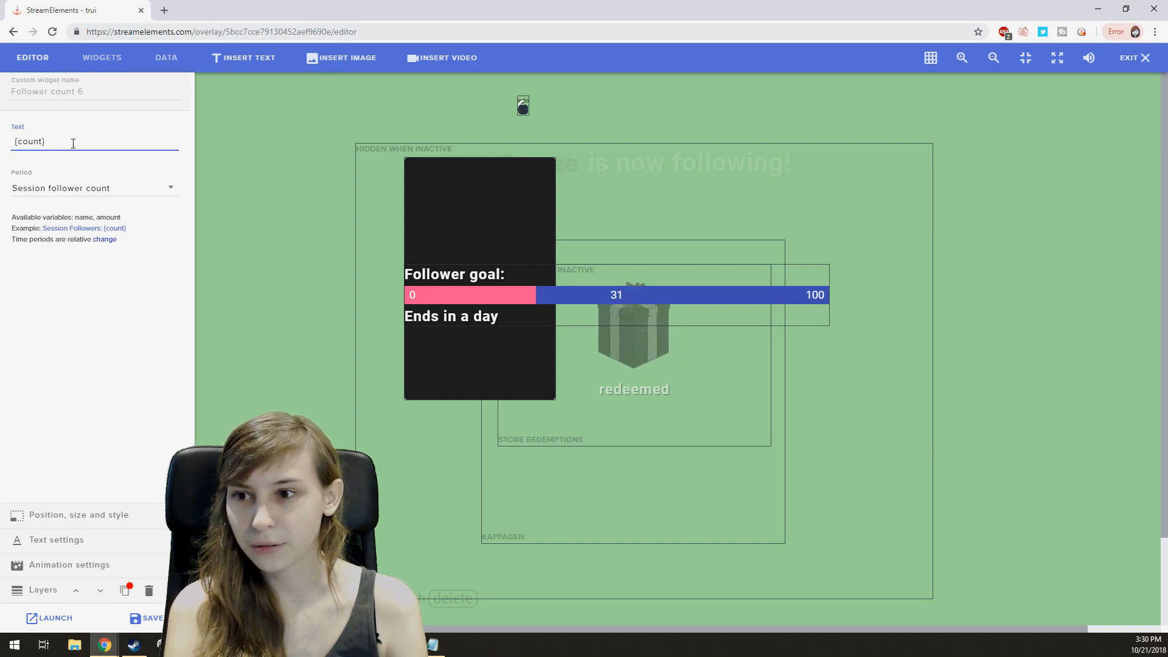
pyautogui.write('/')
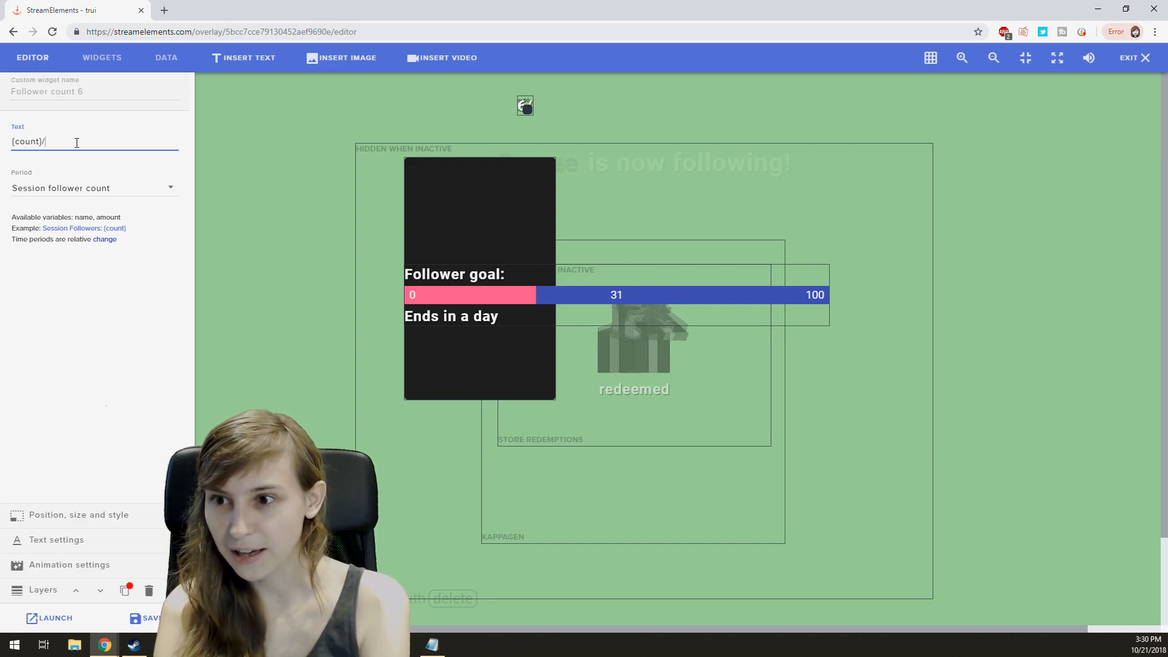
pyautogui.write('1250')
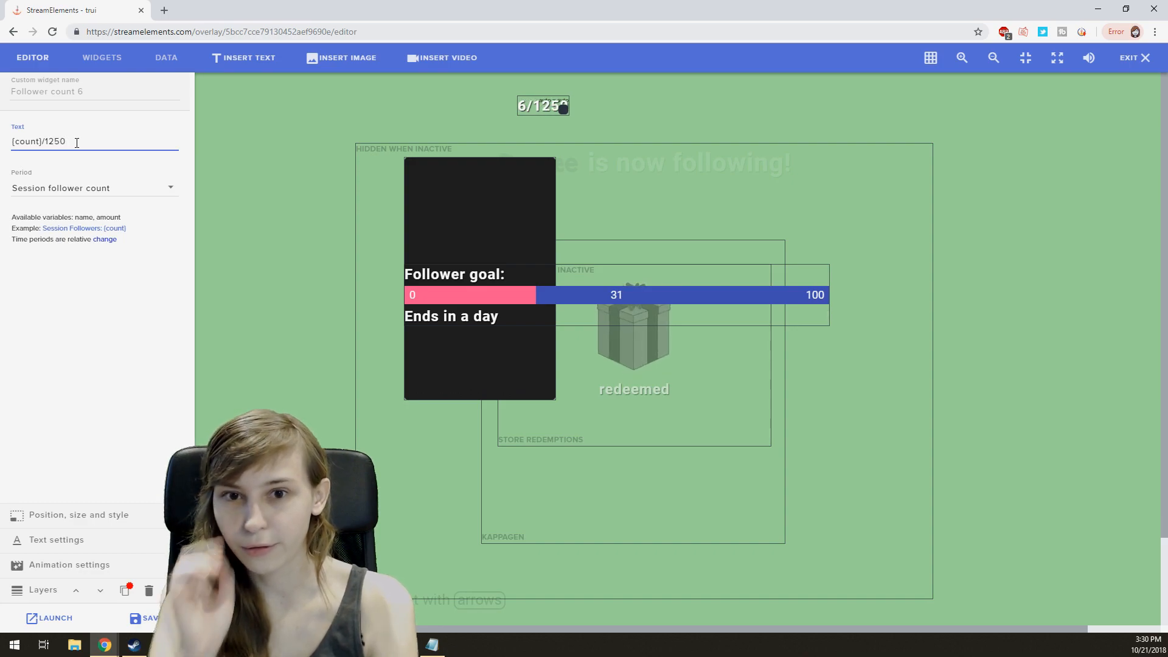
# Move the Follower count label so it sits just above the Twitch chat widget.
pyautogui.moveTo(542, 102); pyautogui.dragTo(493, 108)
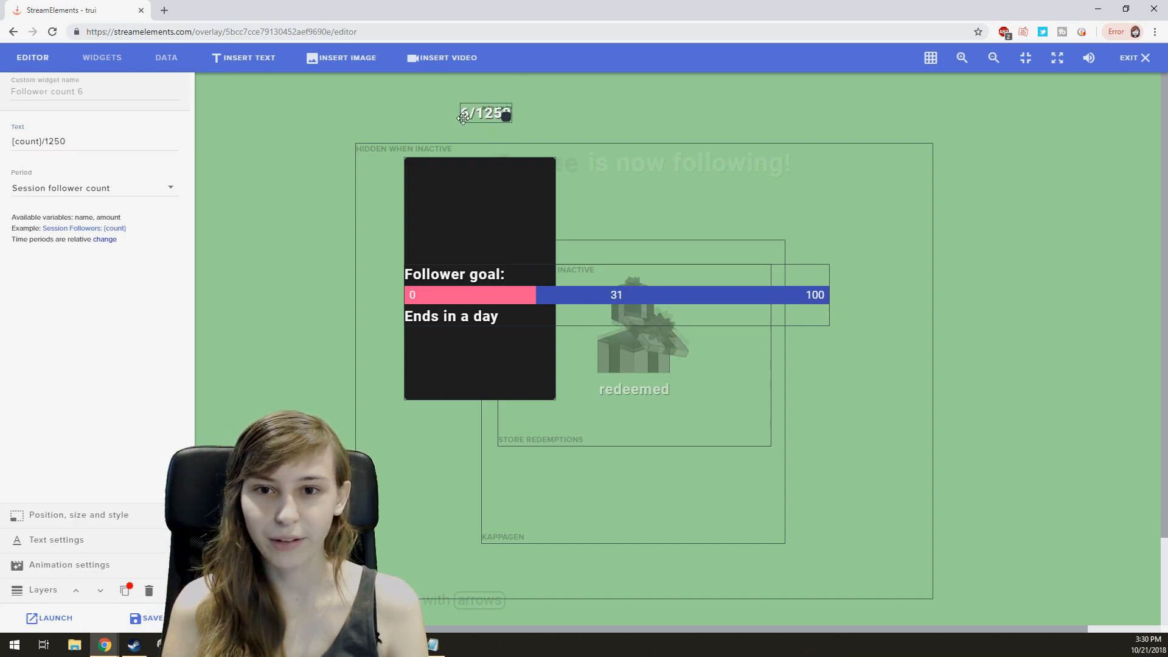
pyautogui.moveTo(490, 109); pyautogui.dragTo(498, 103)
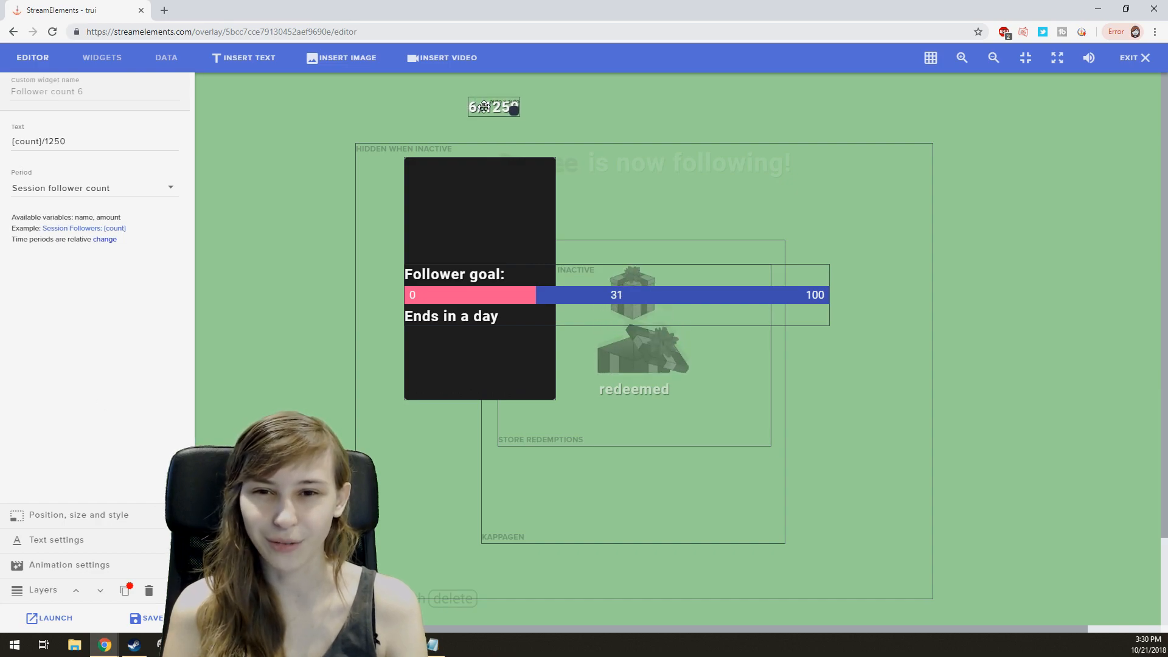
pyautogui.moveTo(492, 108); pyautogui.dragTo(468, 115)
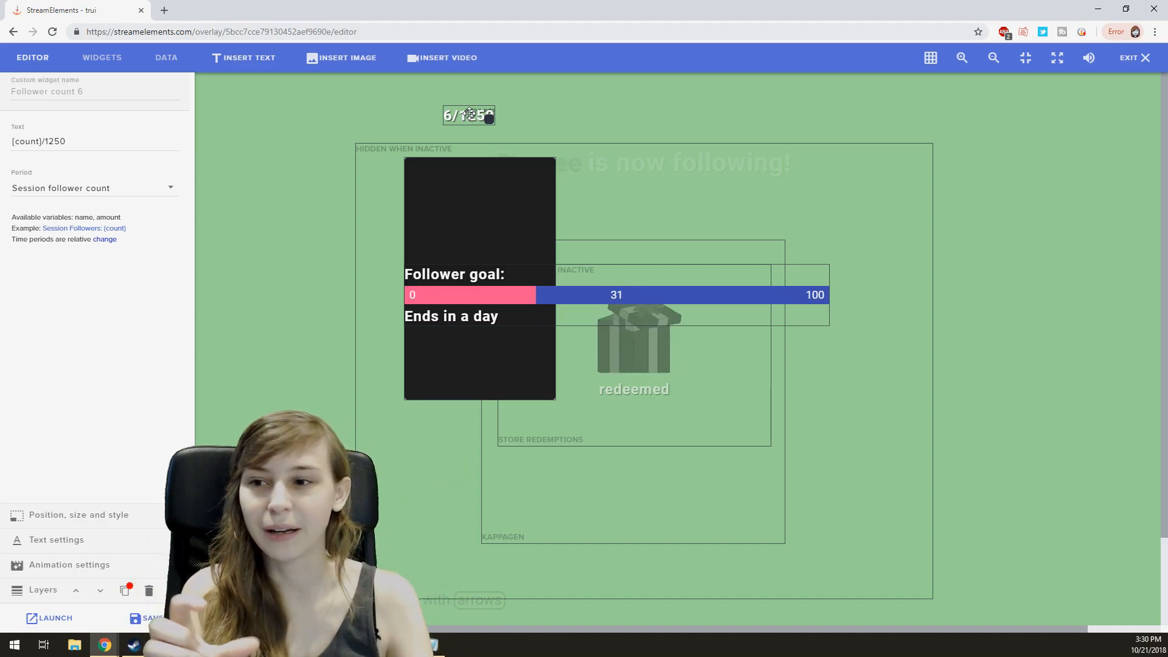
# Examine the available widgets in the library, from the stream labels through the static and seasonal ones back to the featured ones.
pyautogui.click(119, 61)
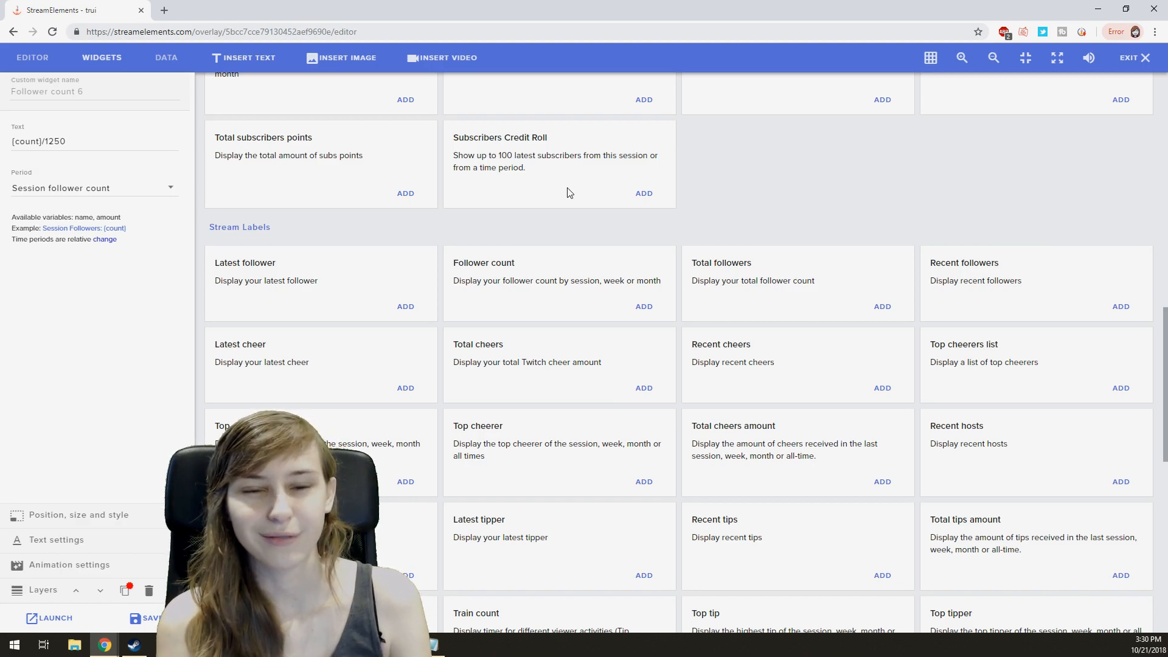
pyautogui.scroll(-5, 570, 193)
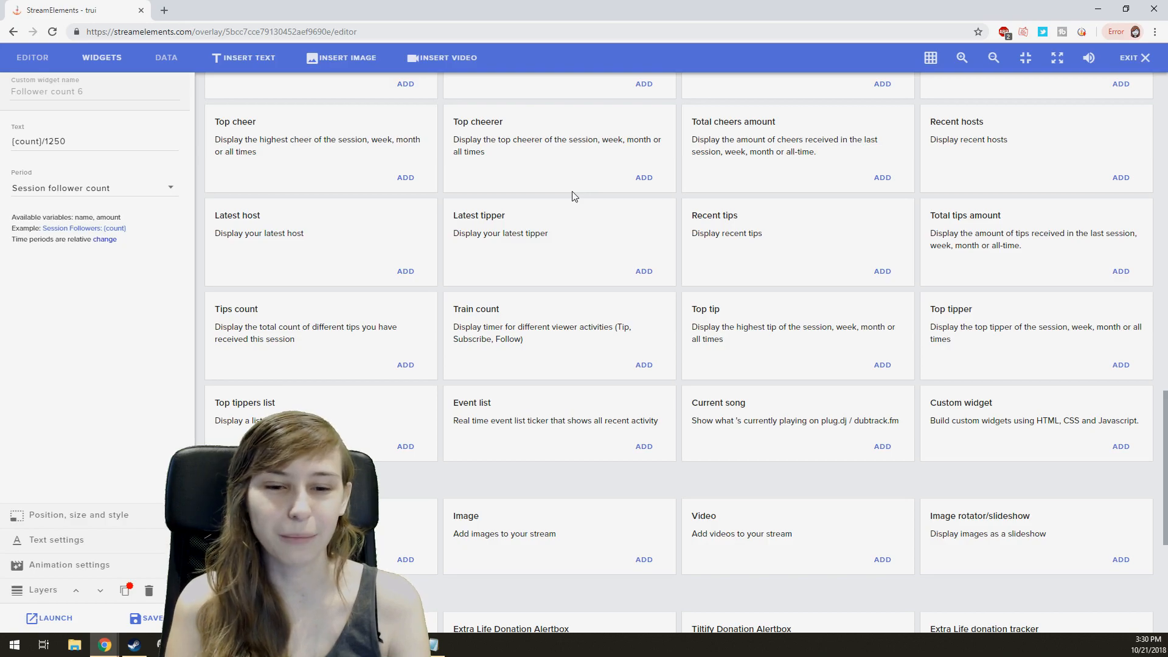
pyautogui.scroll(-1, 575, 194)
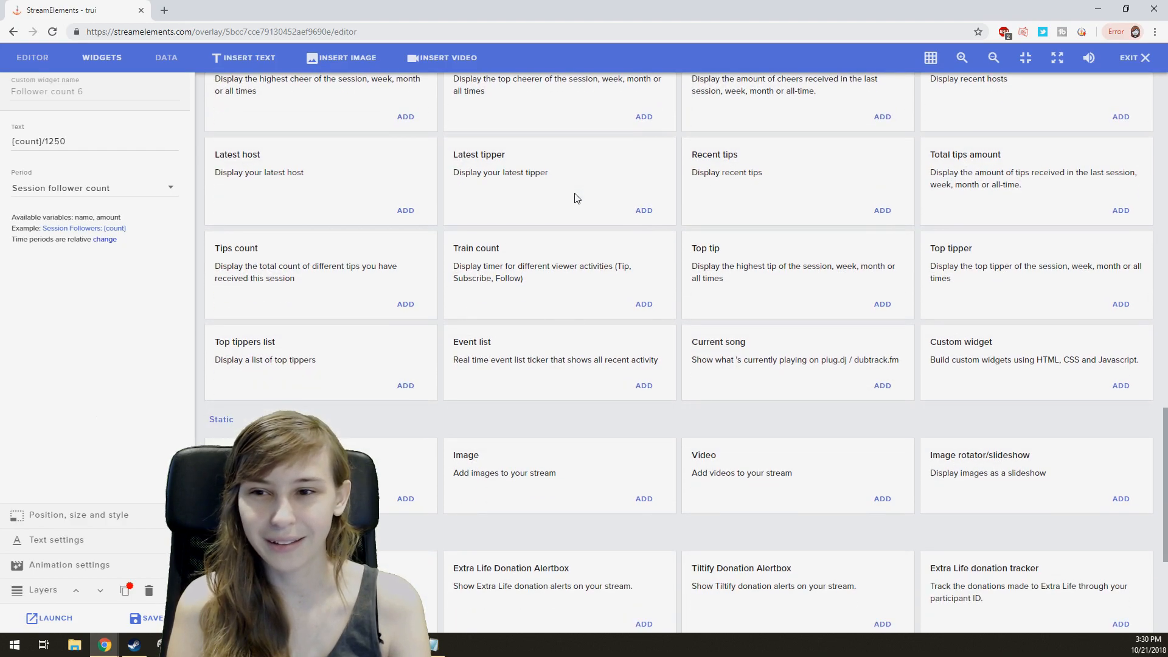
pyautogui.scroll(-4, 577, 198)
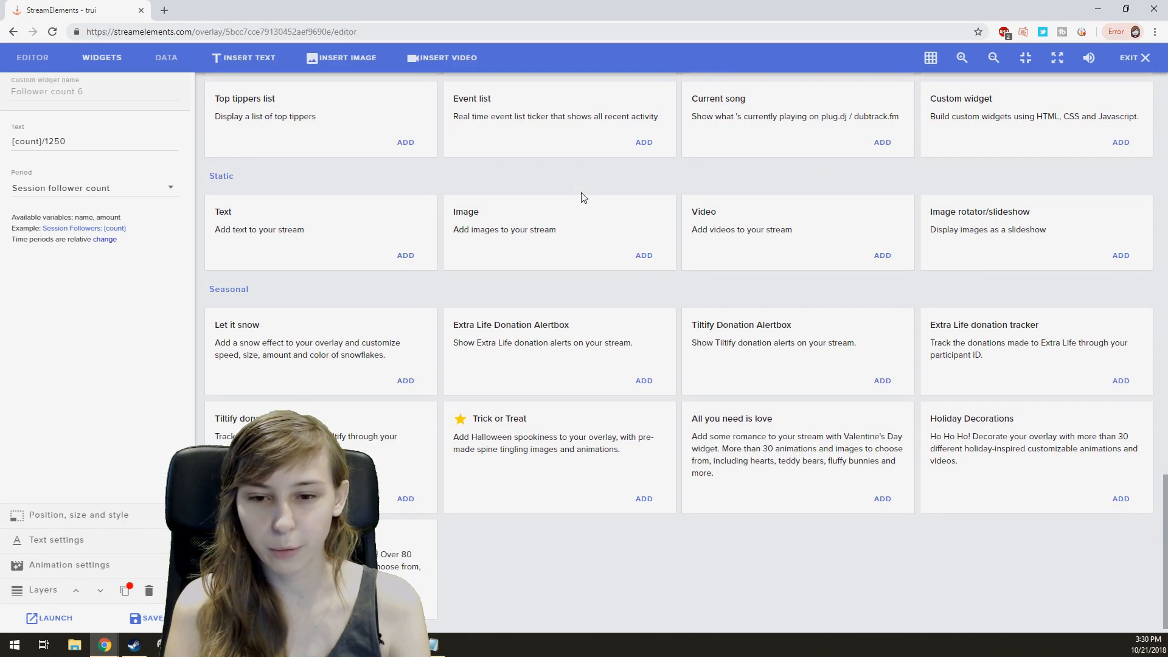
pyautogui.scroll(-1, 582, 197)
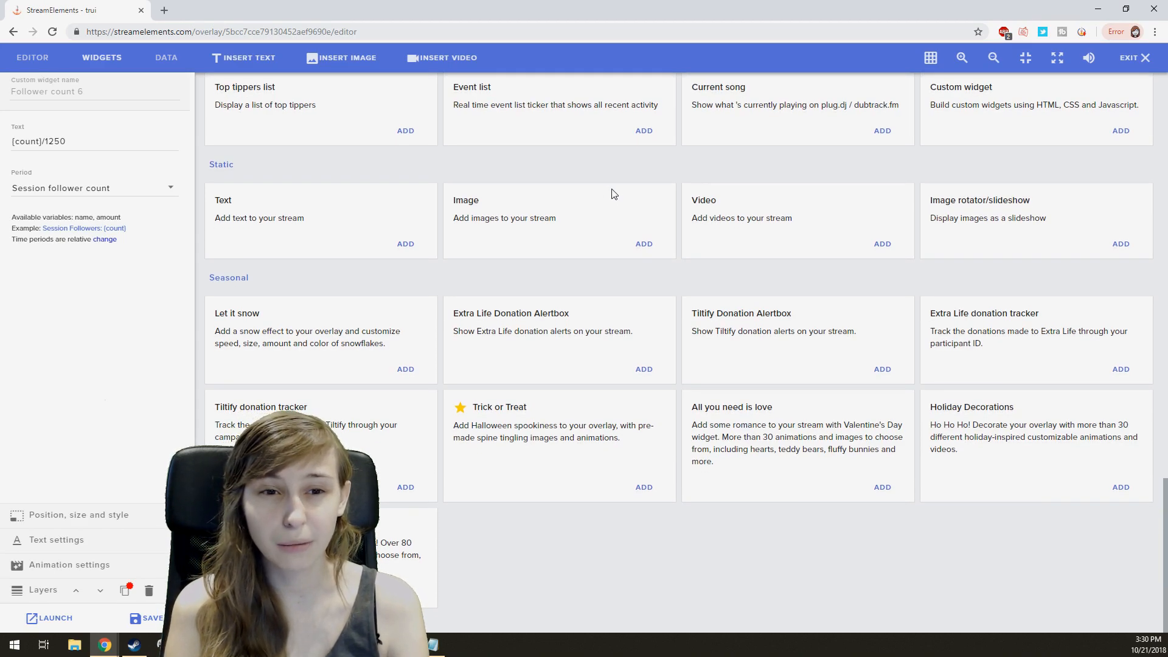
pyautogui.scroll(15, 599, 195)
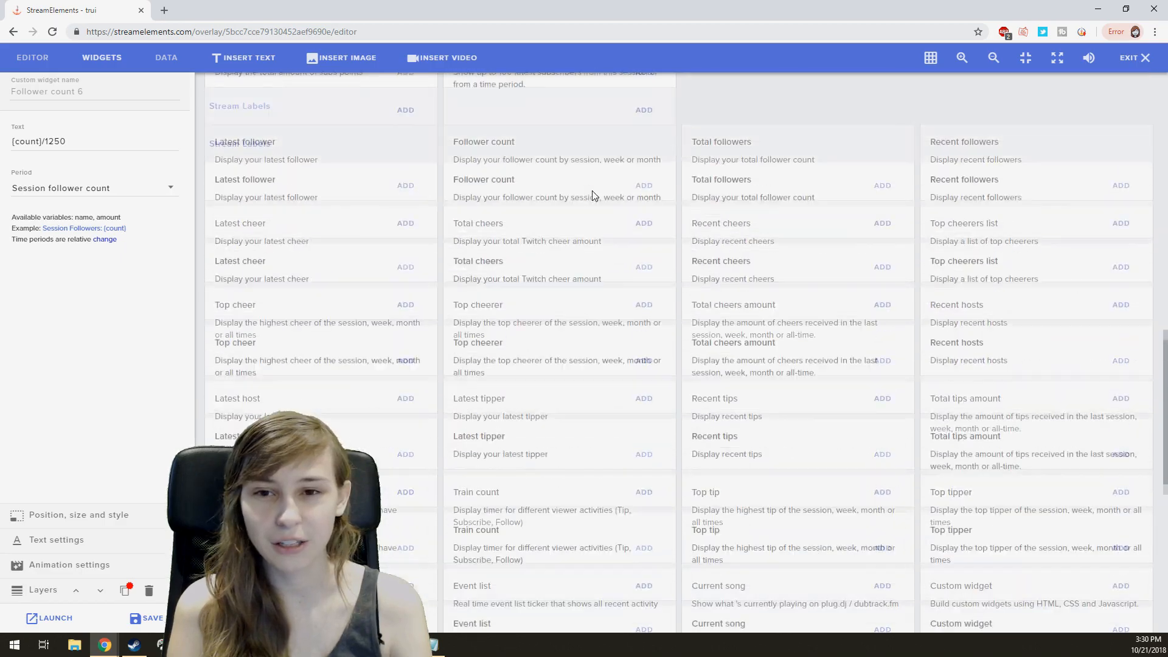
pyautogui.scroll(13, 727, 204)
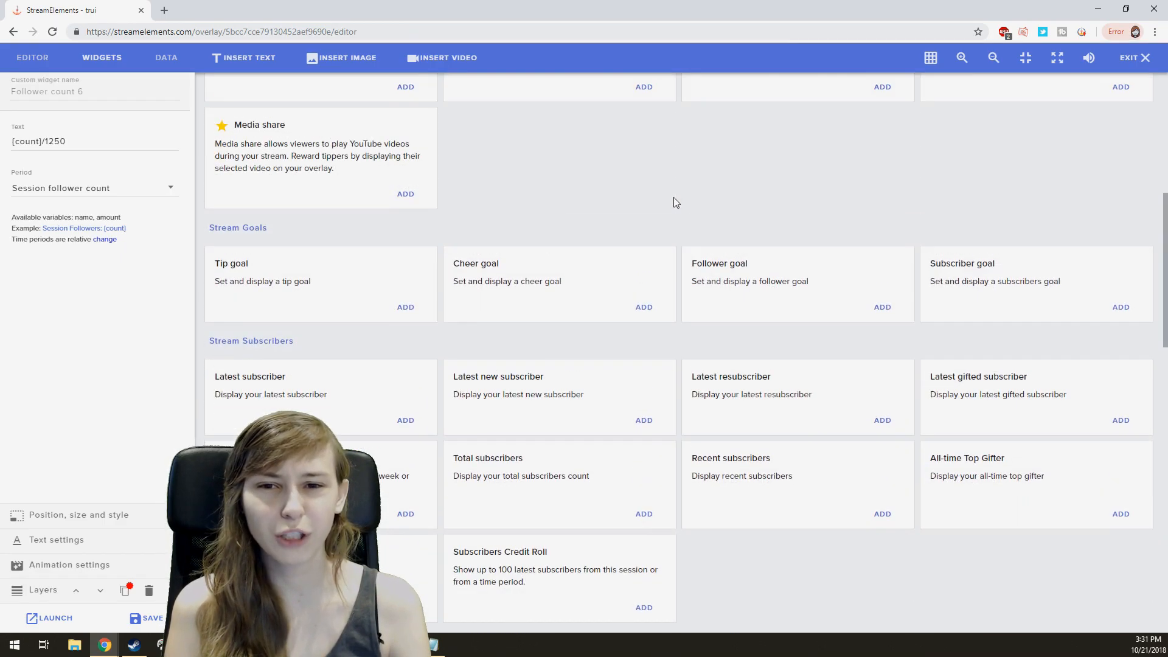
pyautogui.scroll(2, 673, 210)
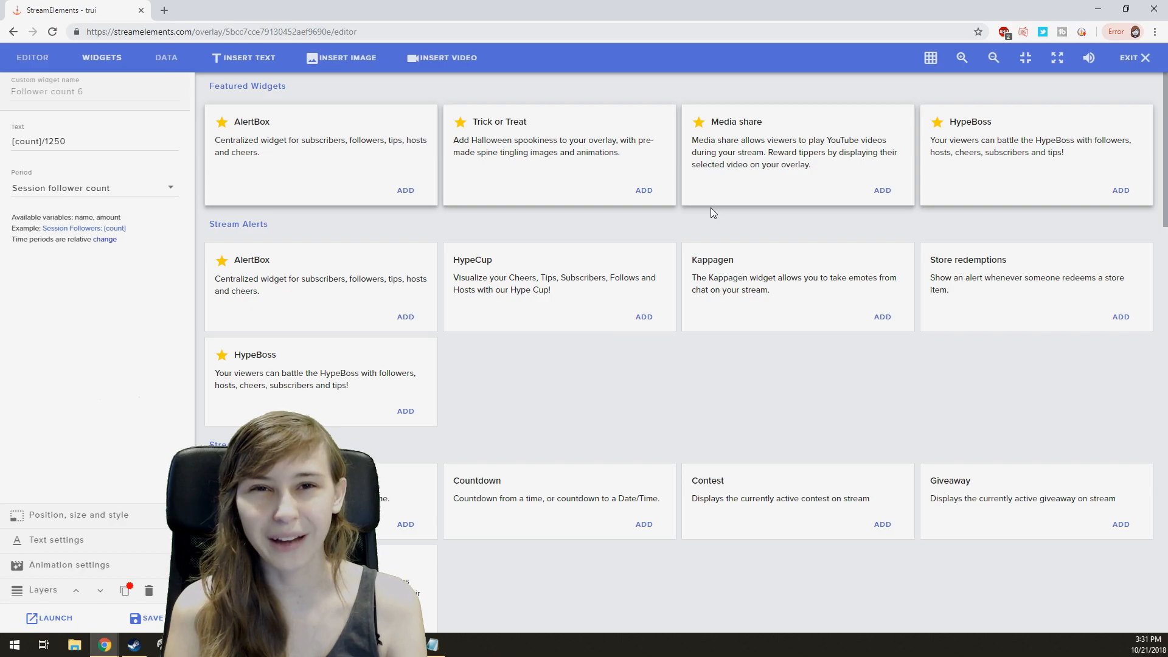
# Insert a text widget, place it just above the follower count label, and set its message to "Follower goal".
pyautogui.click(244, 60)
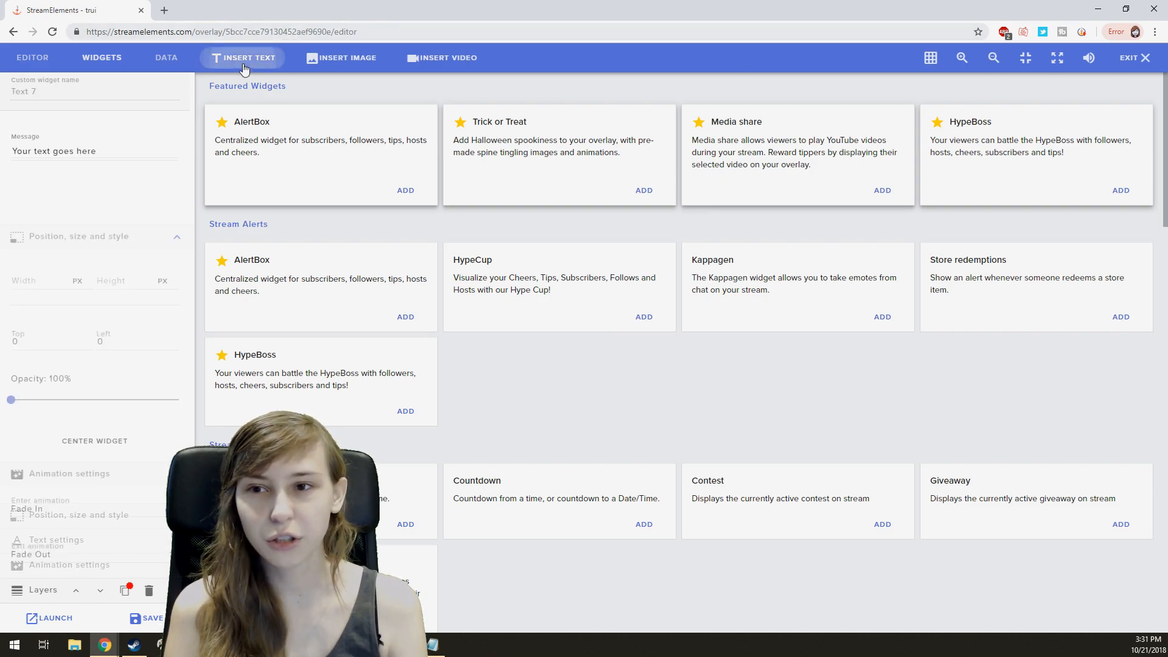
pyautogui.click(34, 59)
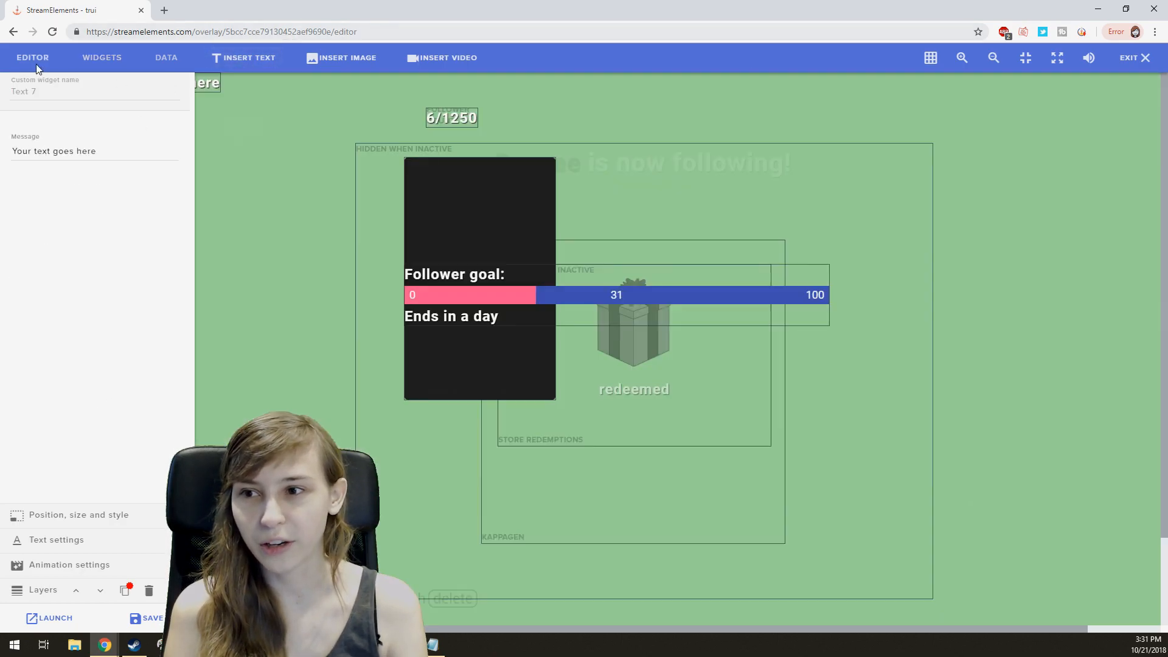
pyautogui.moveTo(209, 84); pyautogui.dragTo(504, 92)
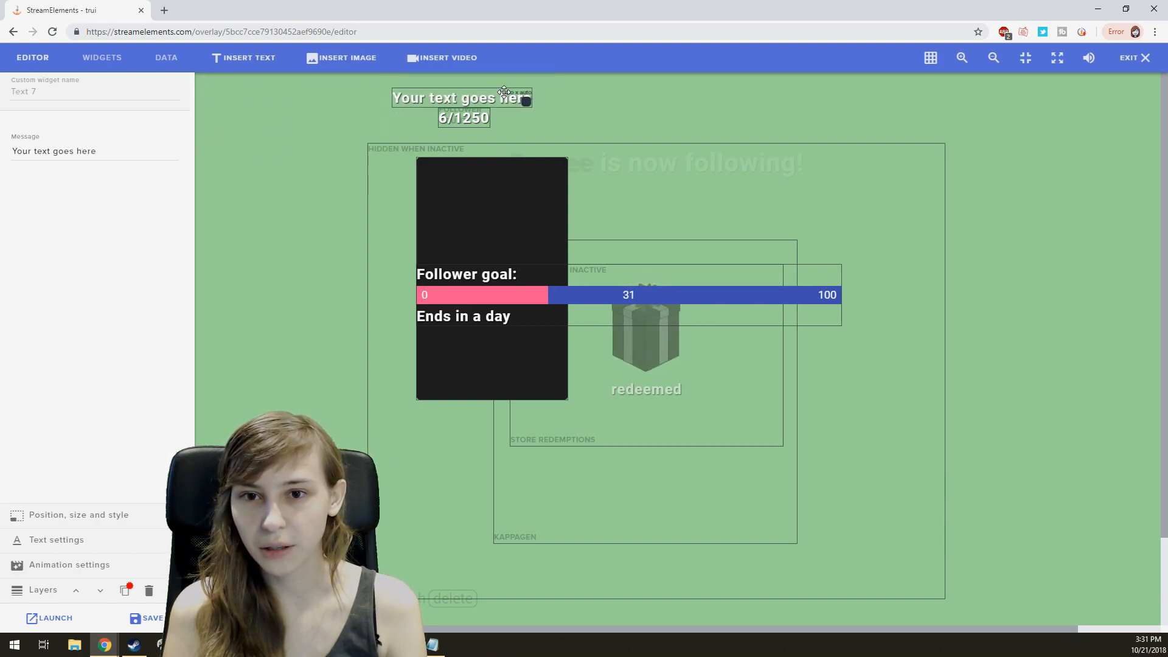
pyautogui.tripleClick(63, 151)
pyautogui.write('Follower goal')
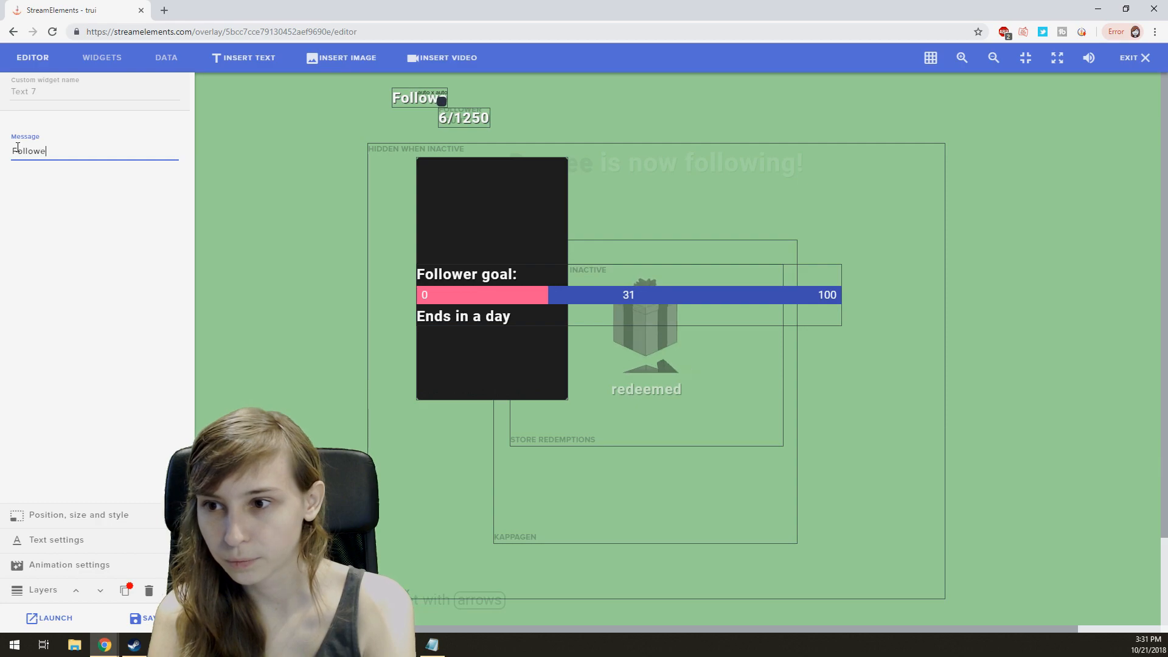
# Deselect the Follower goal text widget and exit the overlay editor to the overlays list.
pyautogui.click(606, 96)
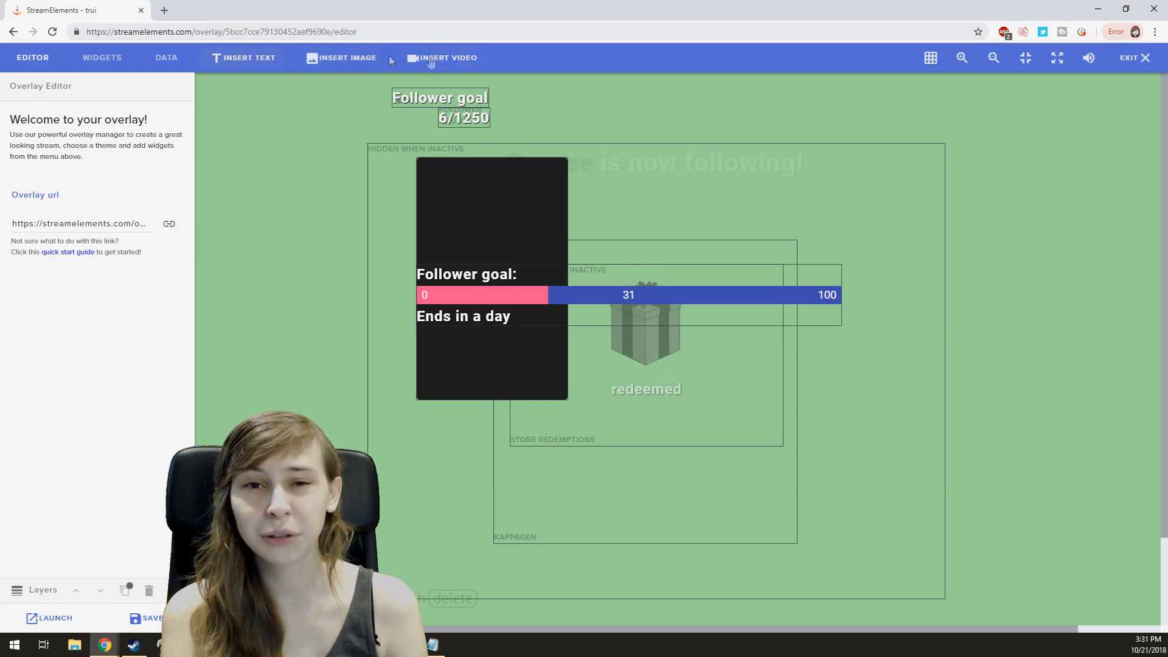
pyautogui.click(1133, 57)
pyautogui.click(645, 374)
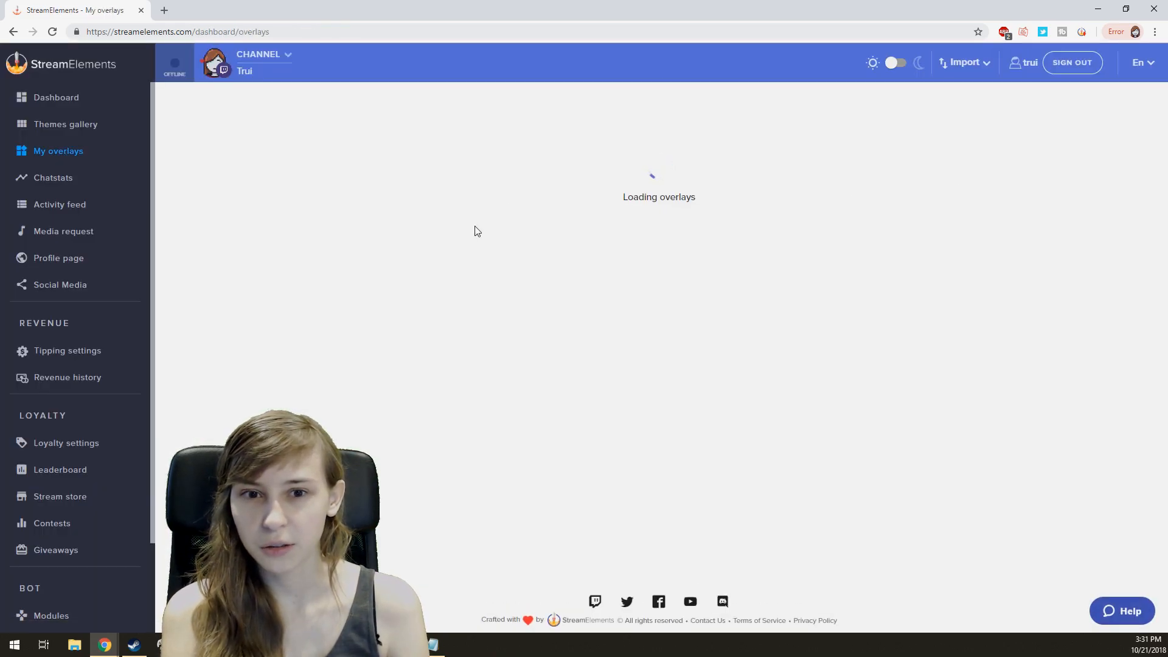
# Look through the Chatstats, Activity feed and Media request pages of the dashboard.
pyautogui.click(78, 186)
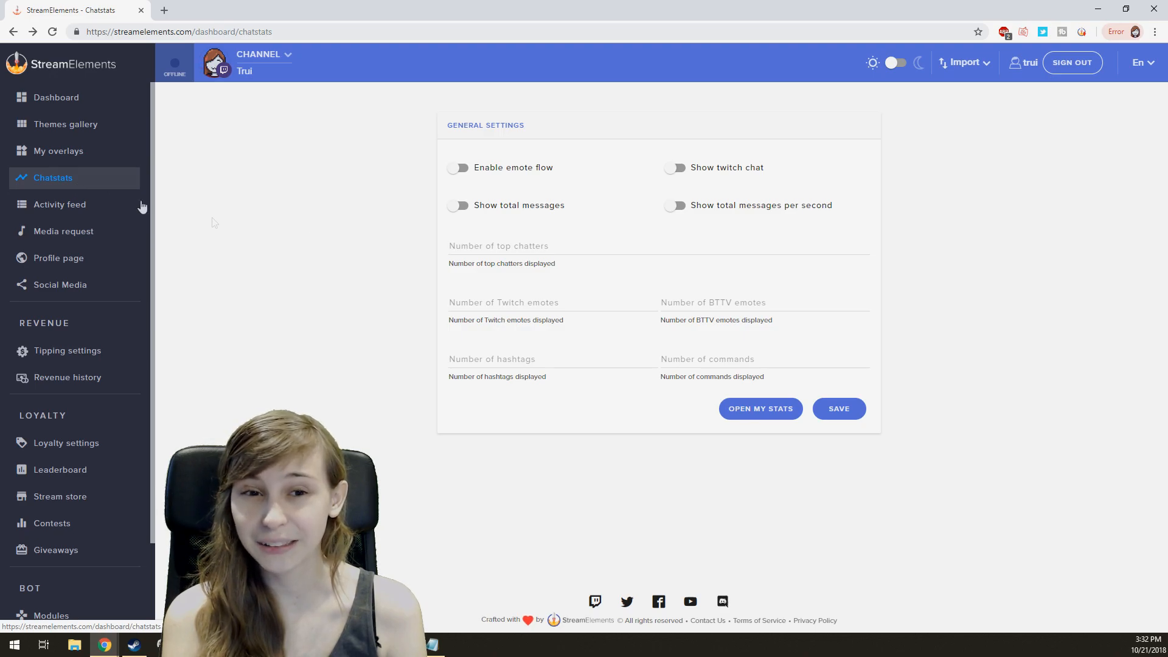
pyautogui.click(91, 213)
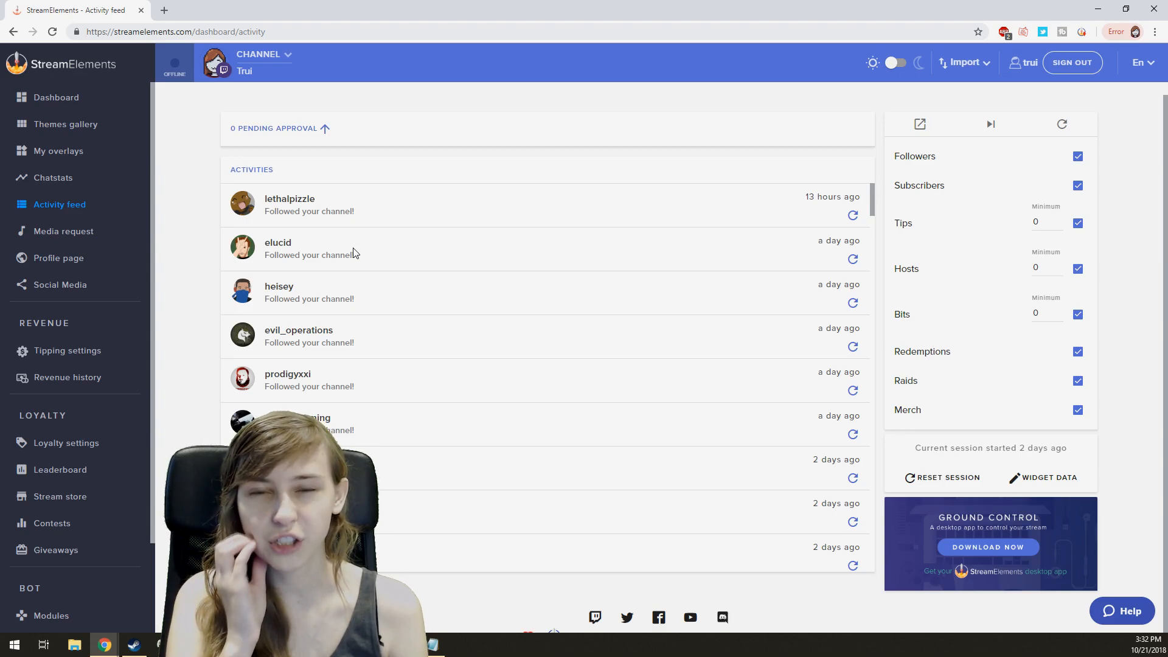
pyautogui.click(55, 235)
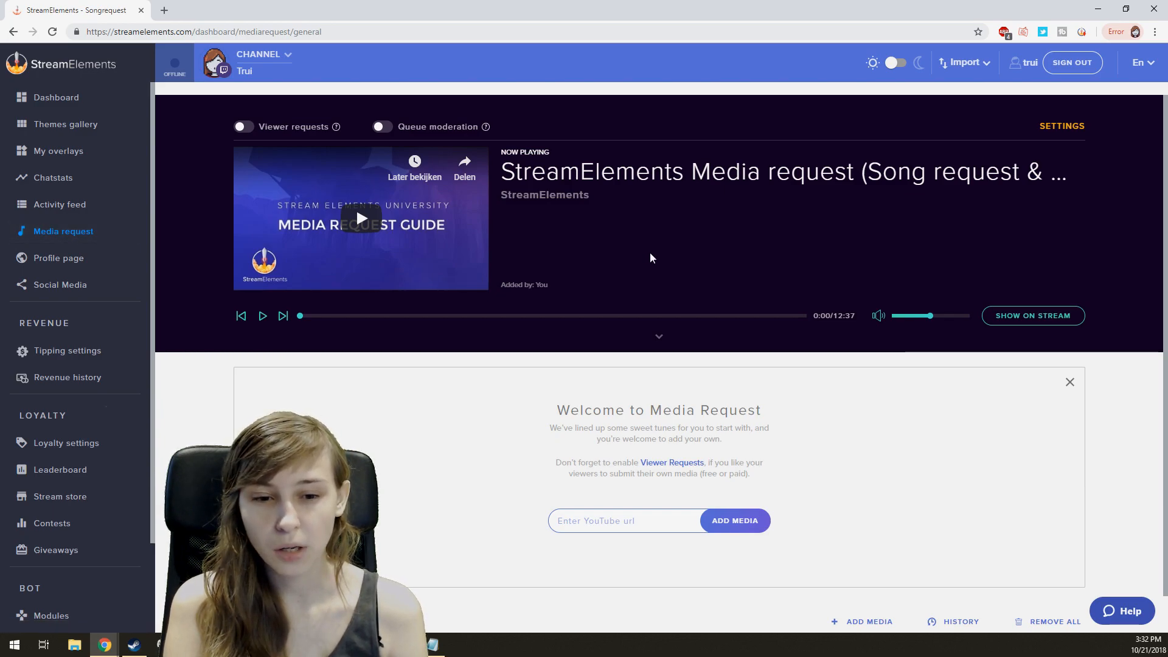
pyautogui.scroll(-1, 602, 519)
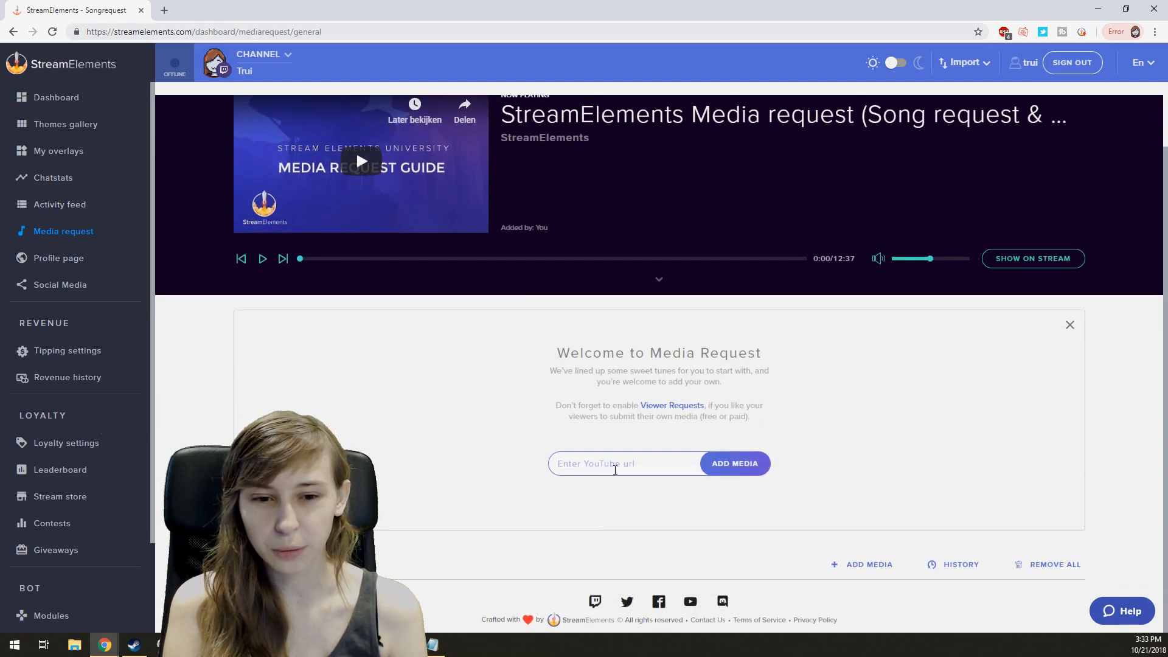
pyautogui.scroll(1, 615, 471)
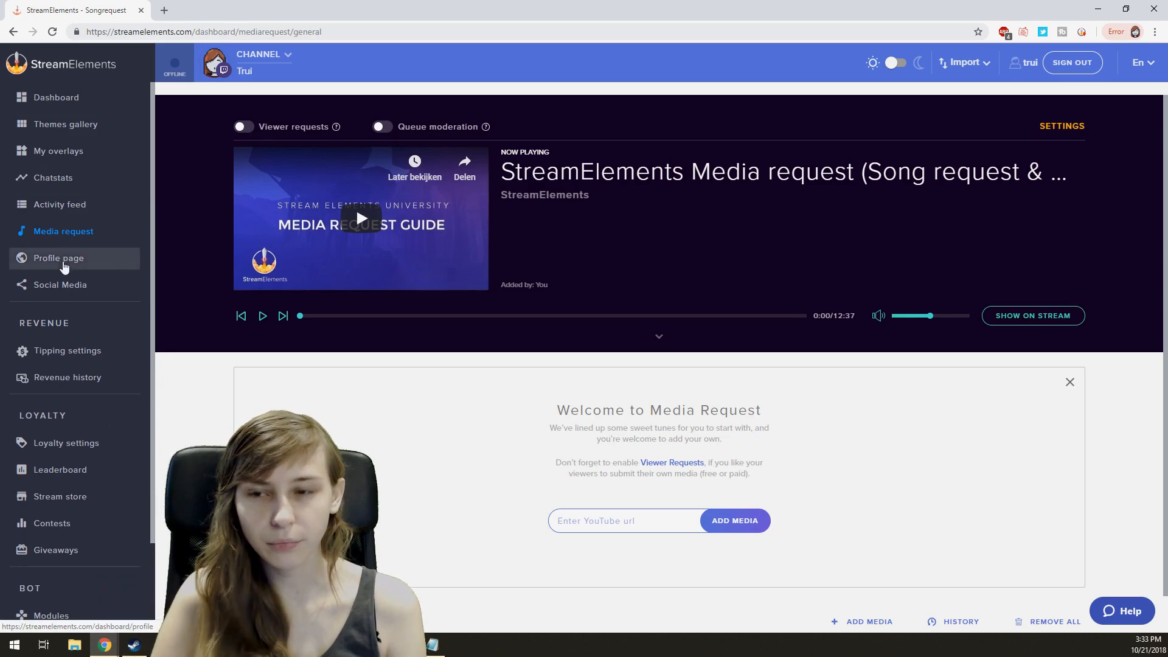
# Open the channel's public profile from the profile page settings and mute its browser tab.
pyautogui.click(64, 267)
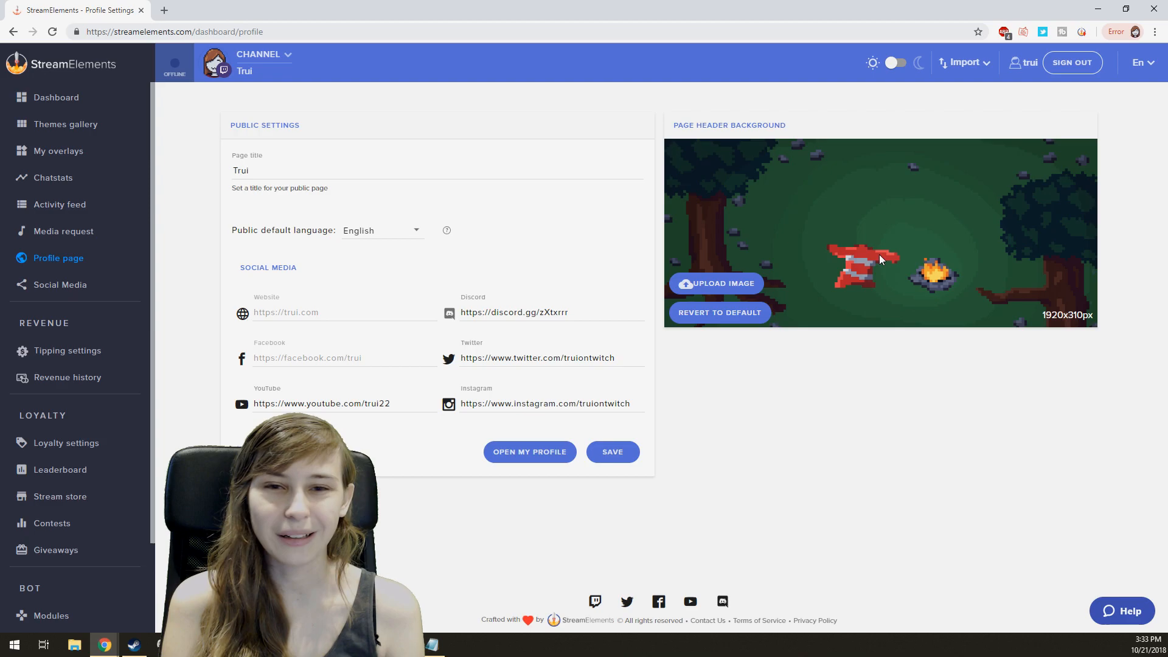
pyautogui.click(536, 454)
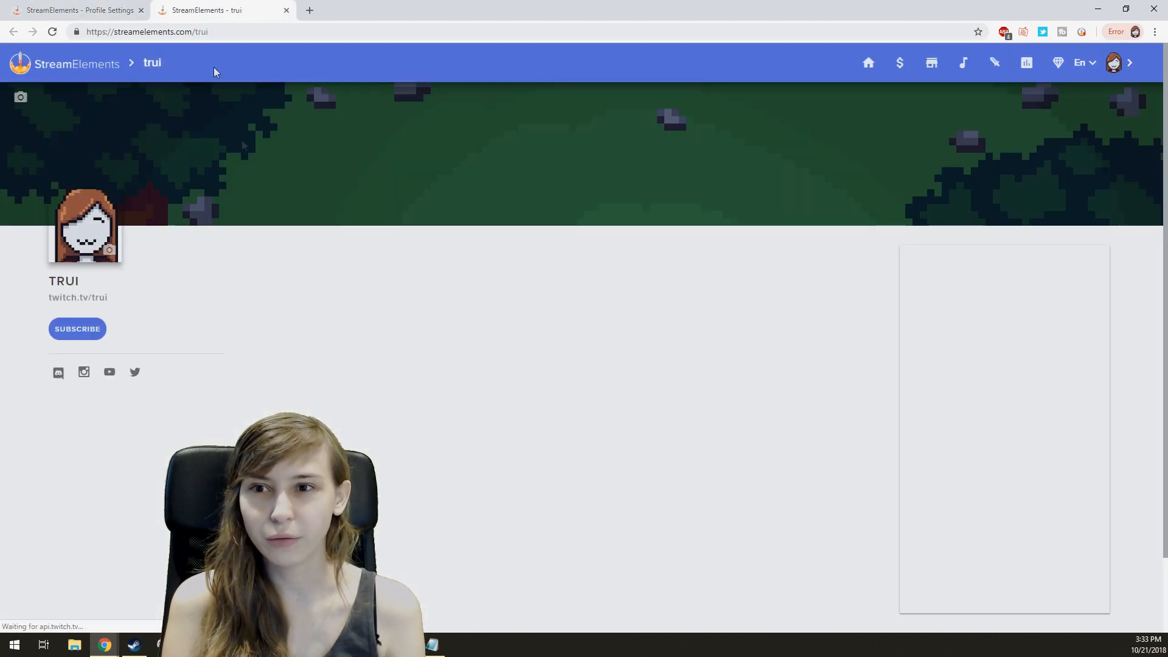
pyautogui.rightClick(213, 6)
pyautogui.click(266, 80)
# Examine the public profile's giveaway, loyalty point rules, stream player and chat, and return to the profile settings.
pyautogui.scroll(-1, 655, 277)
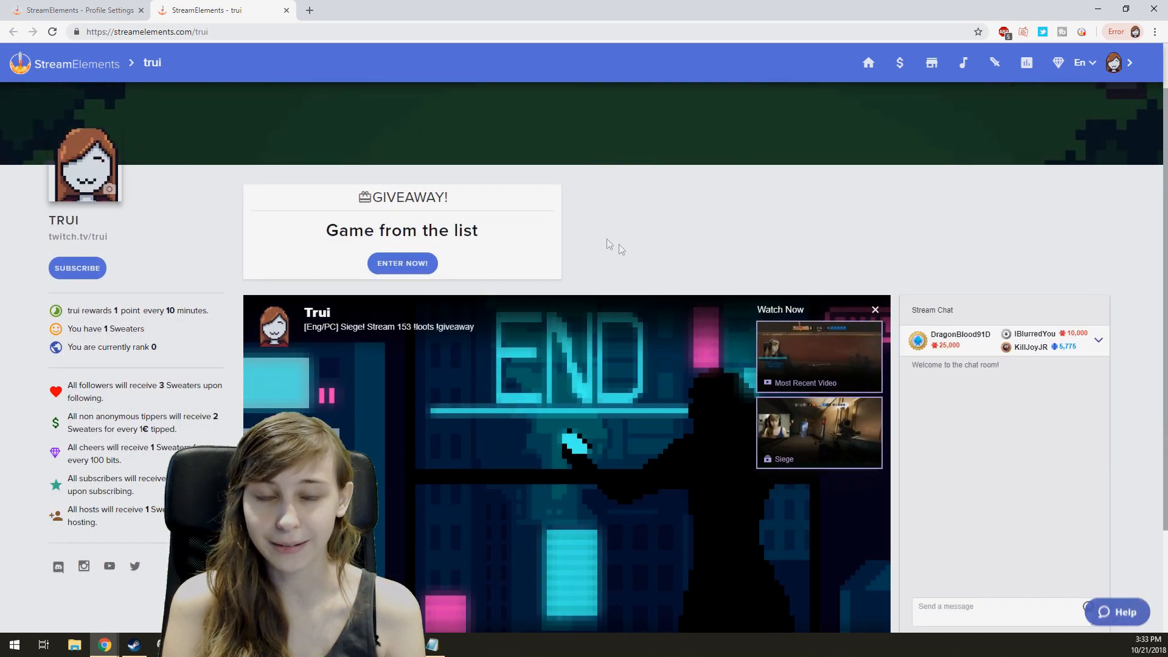
pyautogui.scroll(1, 584, 228)
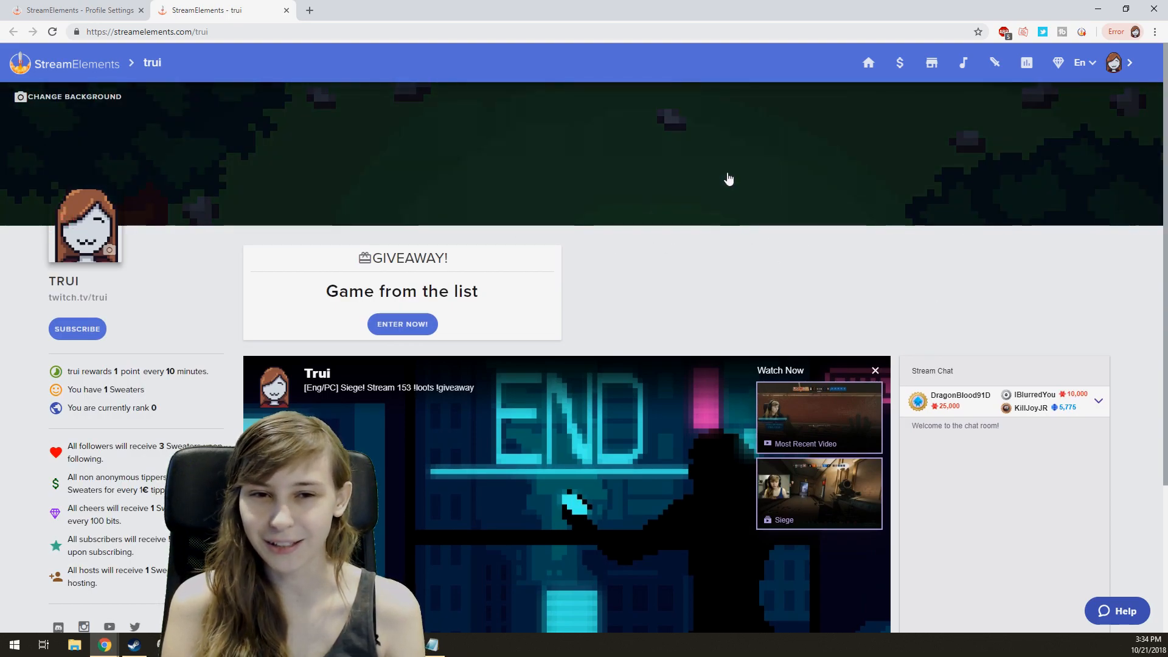
pyautogui.scroll(-1, 728, 240)
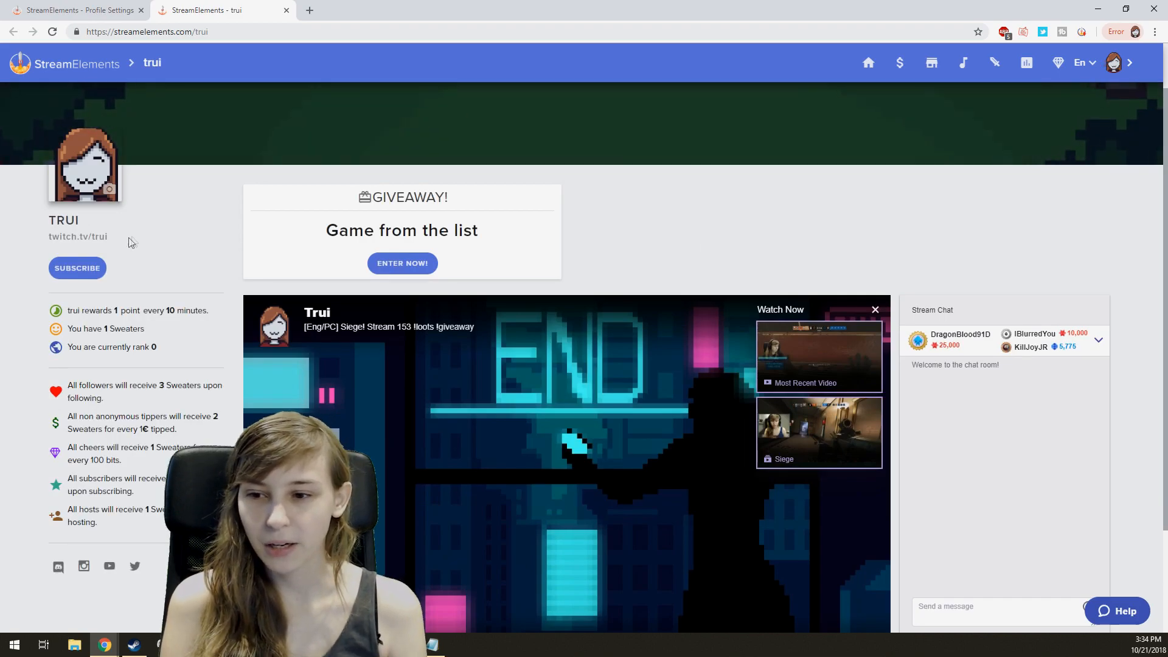
pyautogui.scroll(-1, 123, 201)
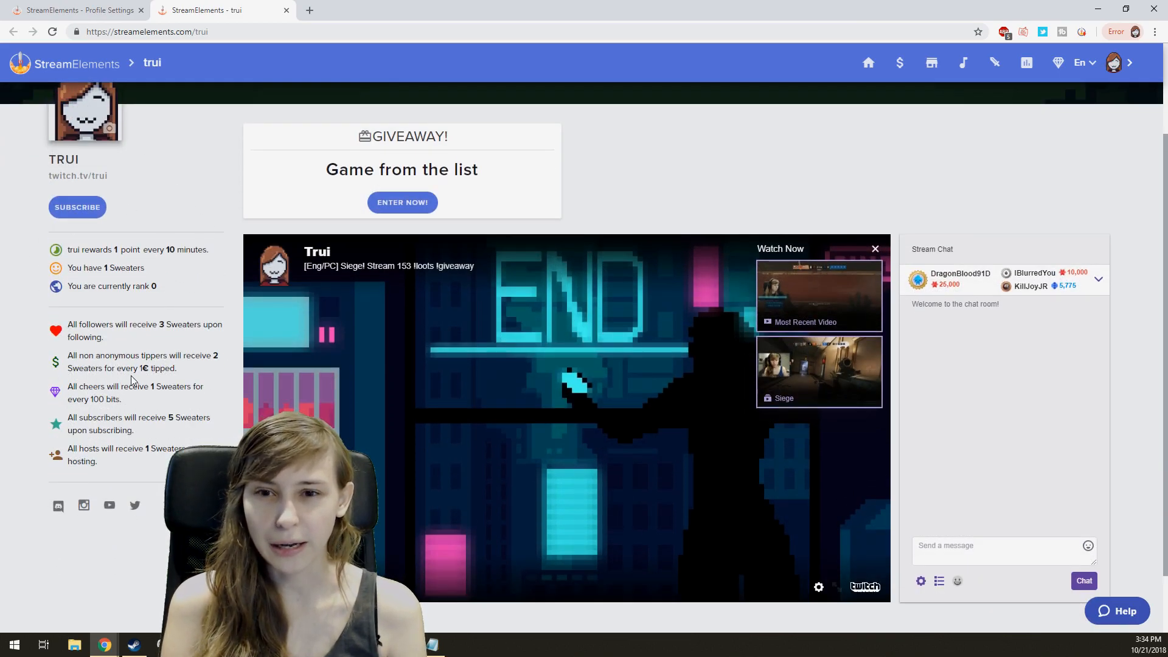
pyautogui.scroll(-1, 673, 374)
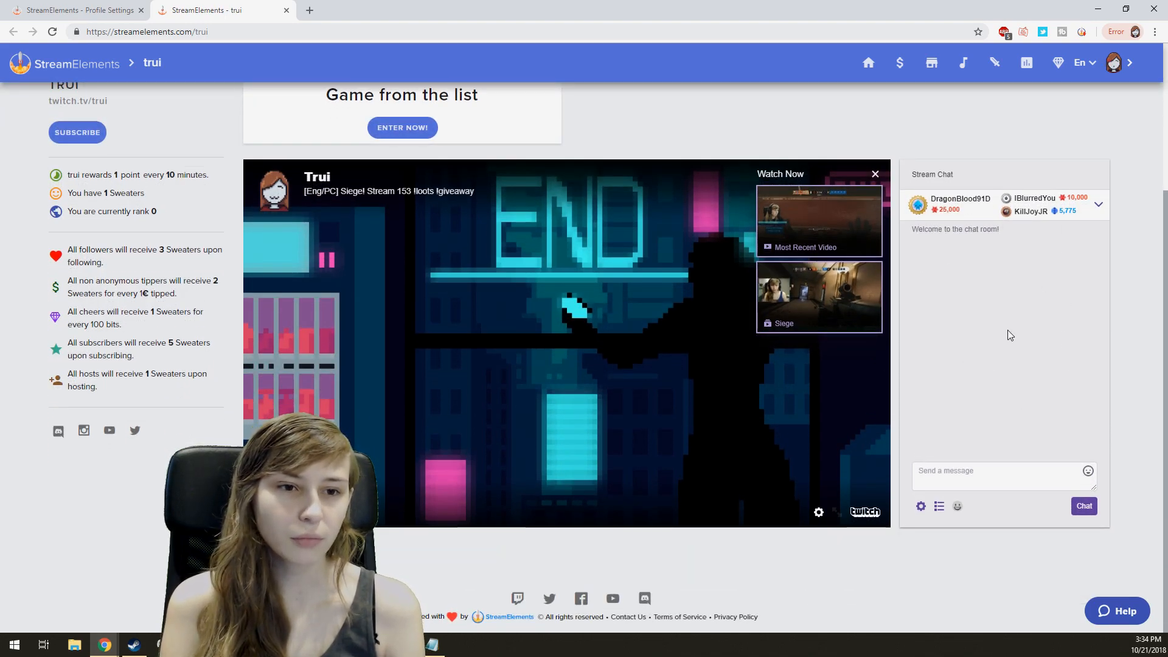
pyautogui.scroll(3, 1010, 338)
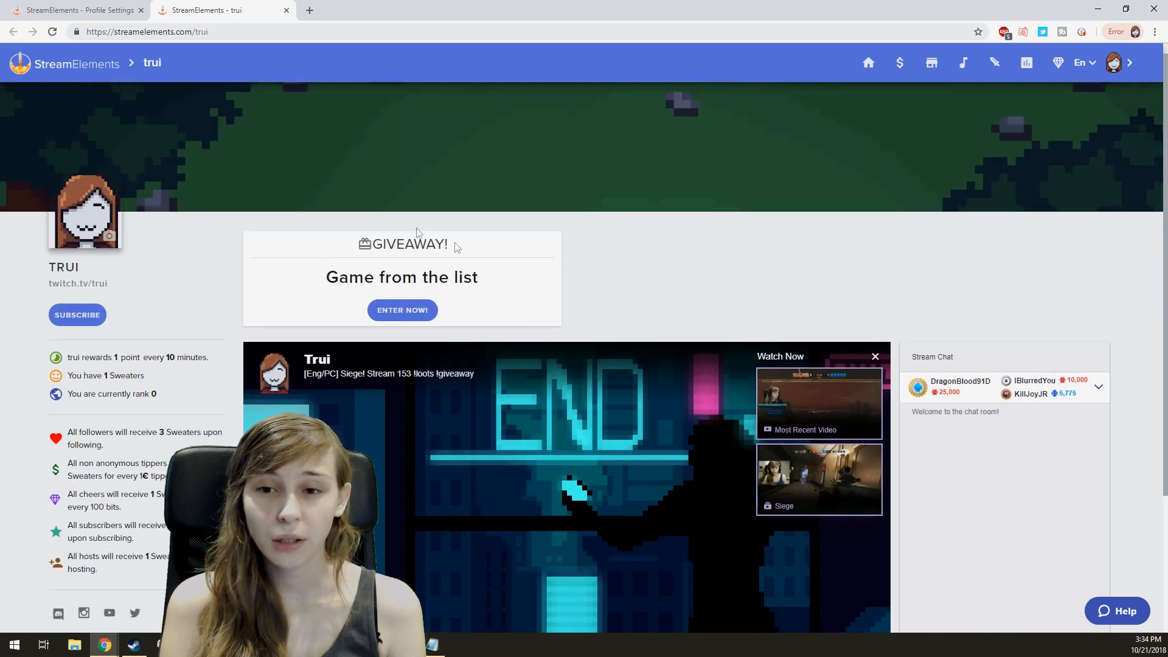
pyautogui.scroll(1, 615, 315)
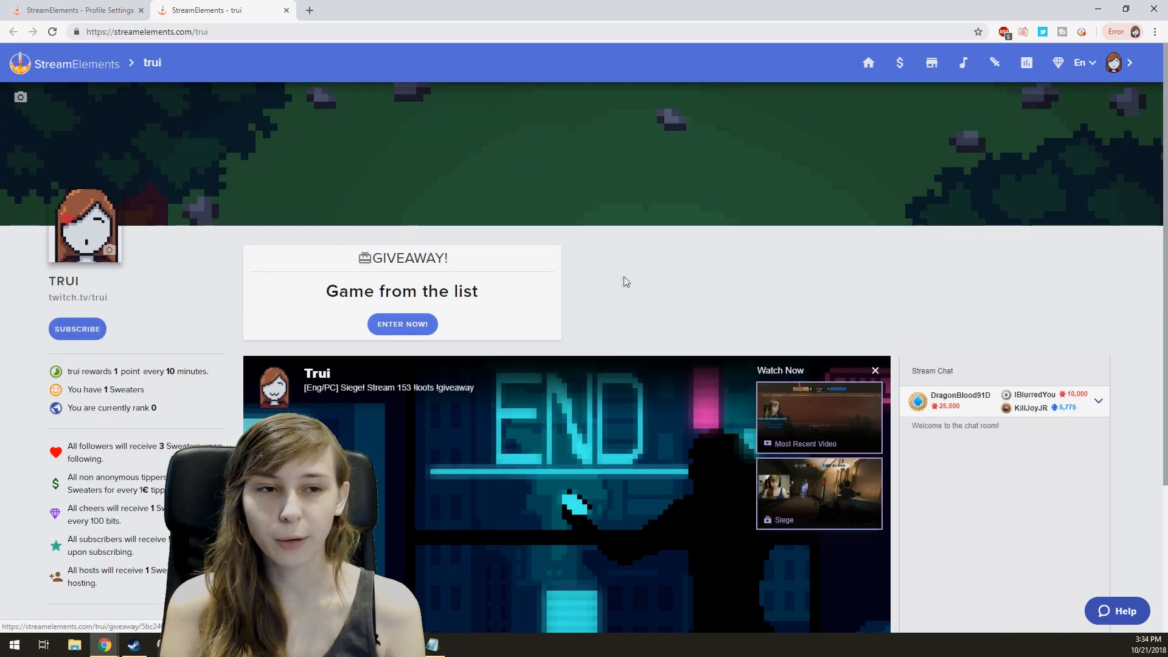
pyautogui.click(72, 12)
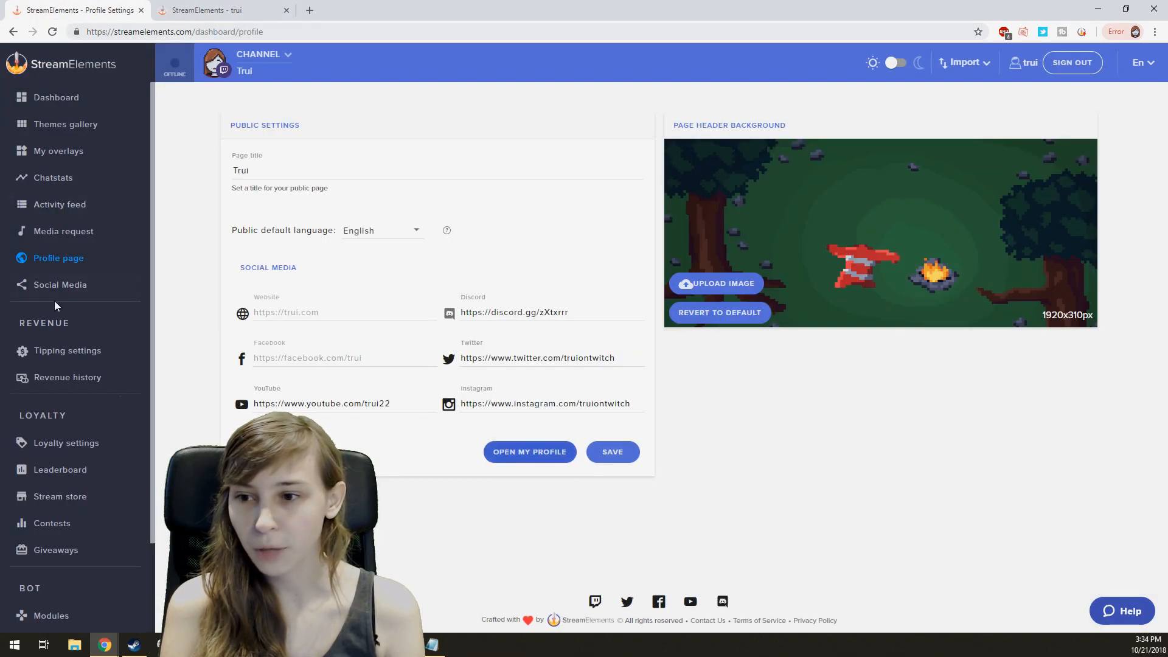
# Check the social media options for Facebook, YouTube, Discord and Instagram, and return to the automated tweets for Twitter.
pyautogui.click(61, 284)
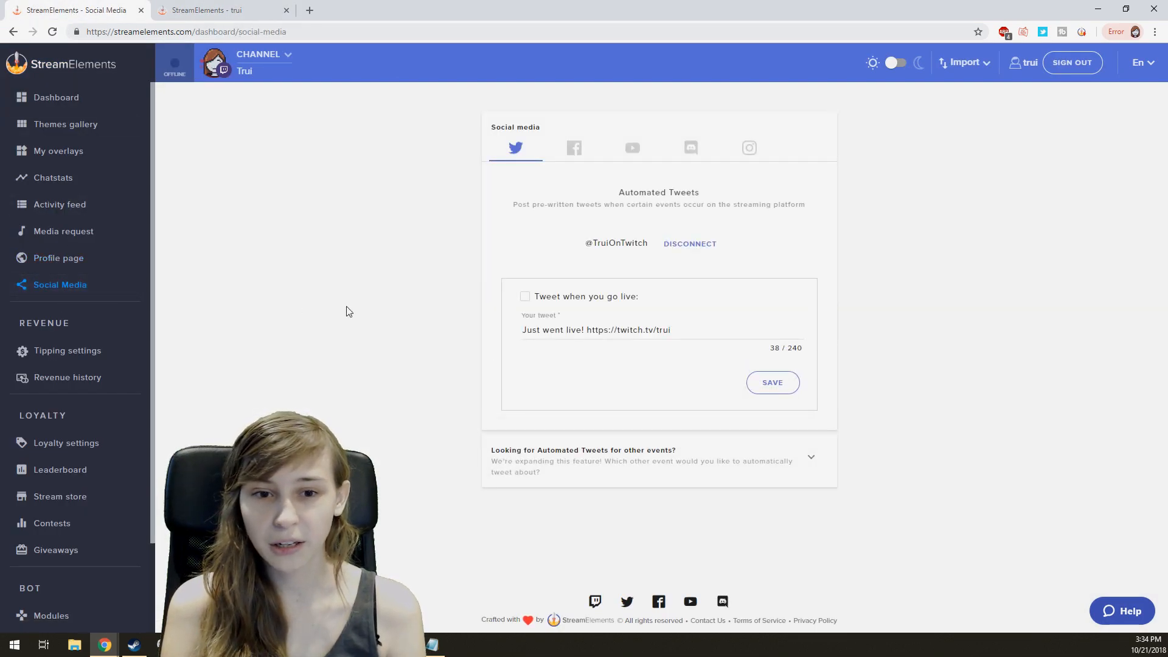
pyautogui.click(572, 155)
pyautogui.click(647, 154)
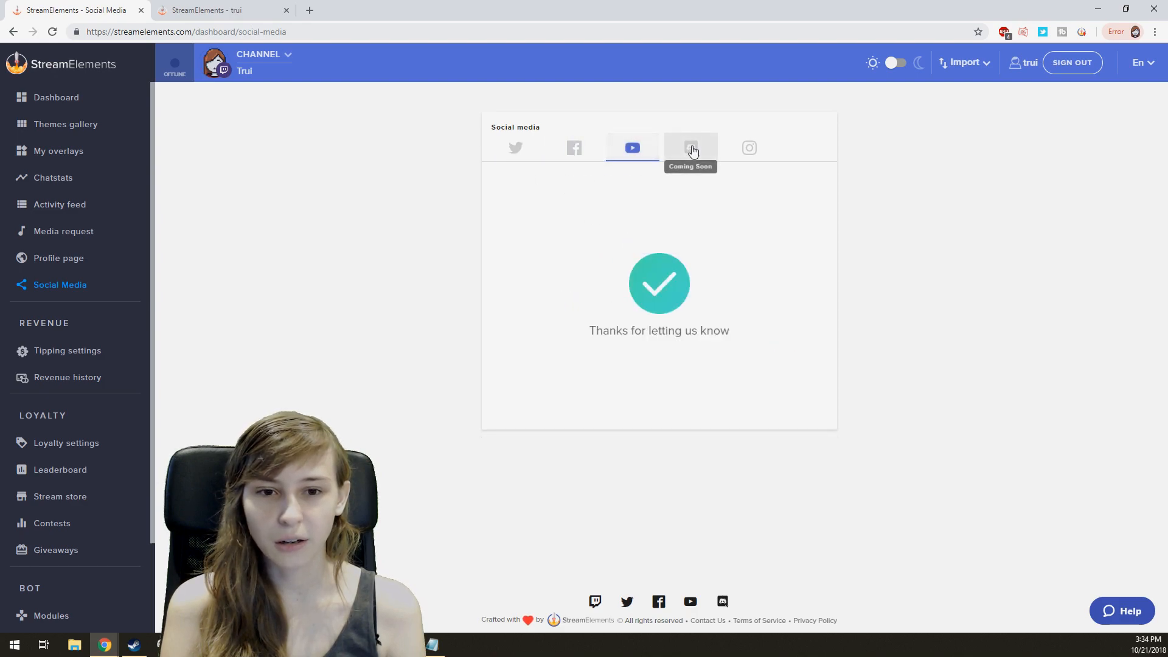
pyautogui.click(693, 150)
pyautogui.click(747, 148)
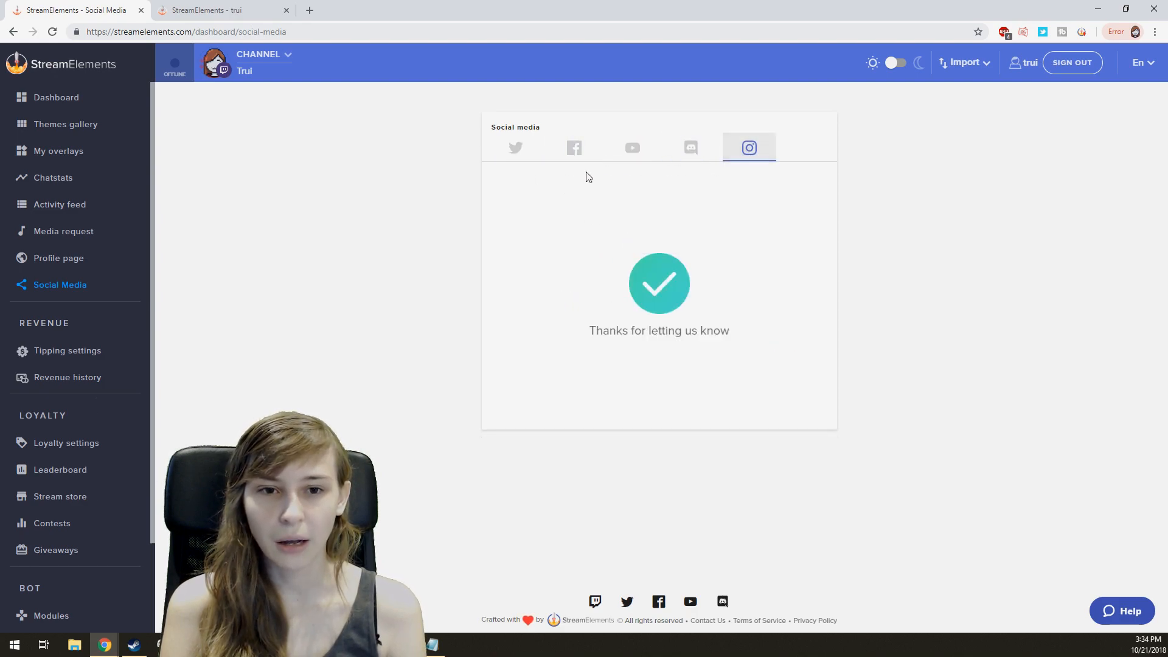
pyautogui.click(527, 152)
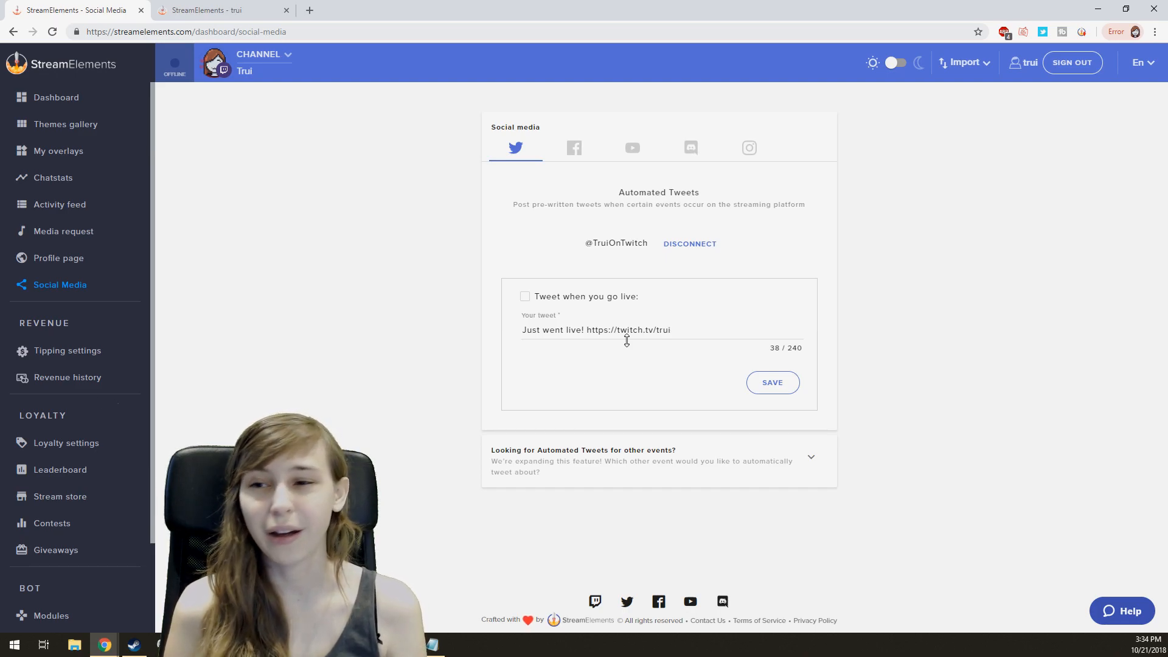
# Review the tipping page's appearance, its payment providers, and the currency, minimum amount and preset options.
pyautogui.click(86, 351)
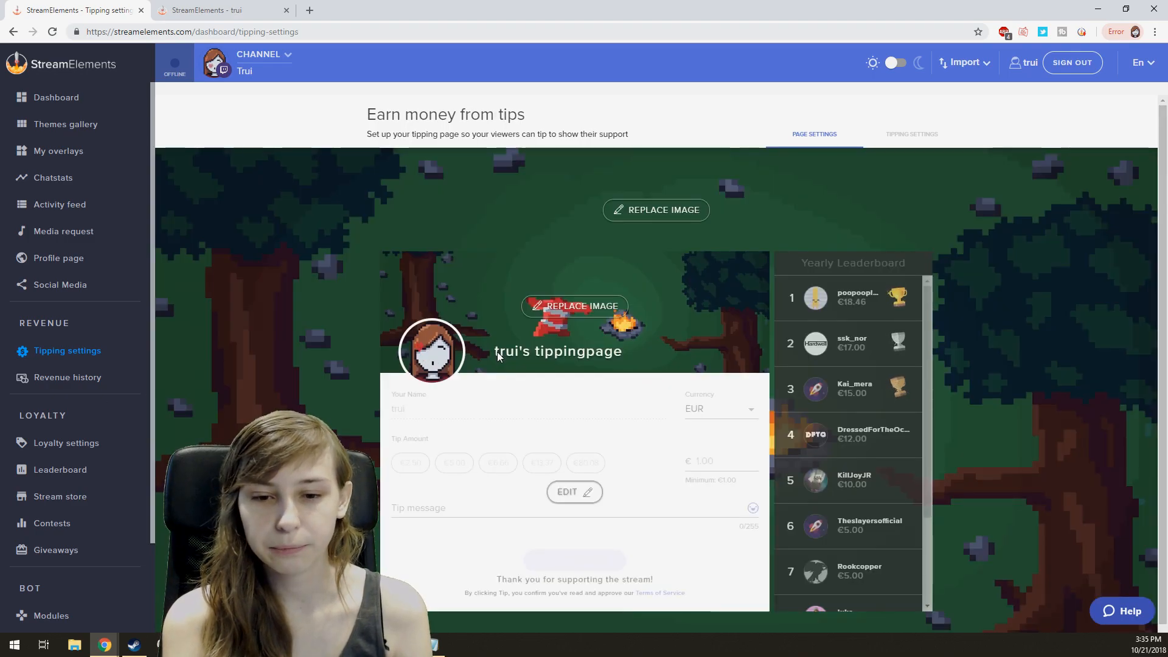
pyautogui.scroll(-1, 669, 219)
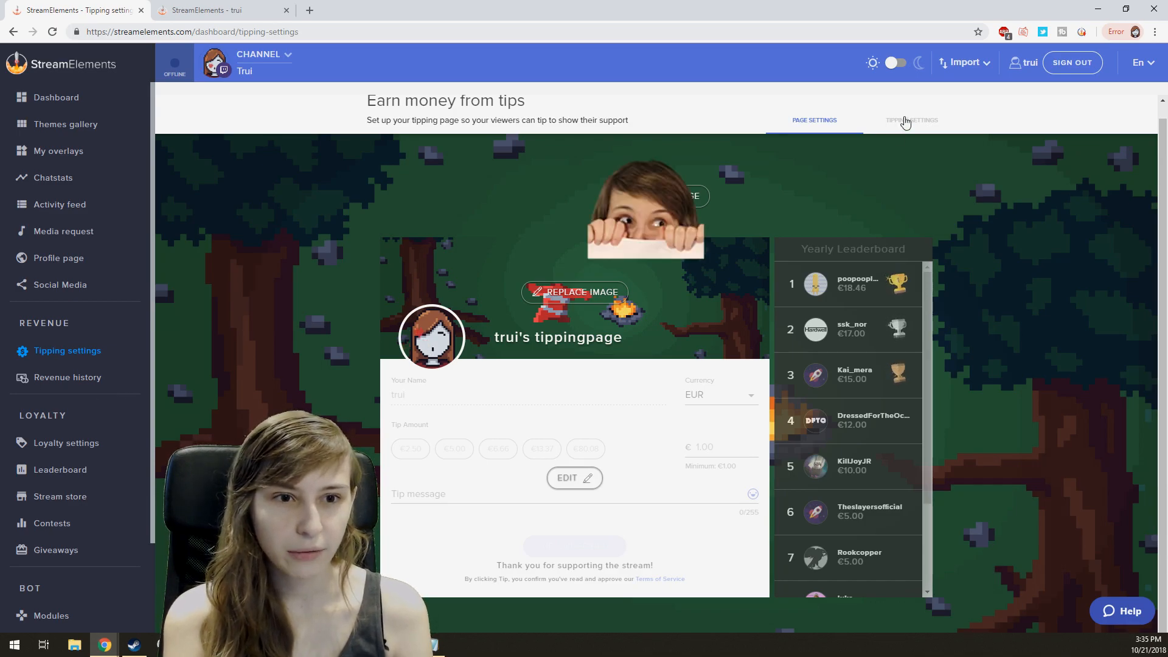
pyautogui.click(906, 123)
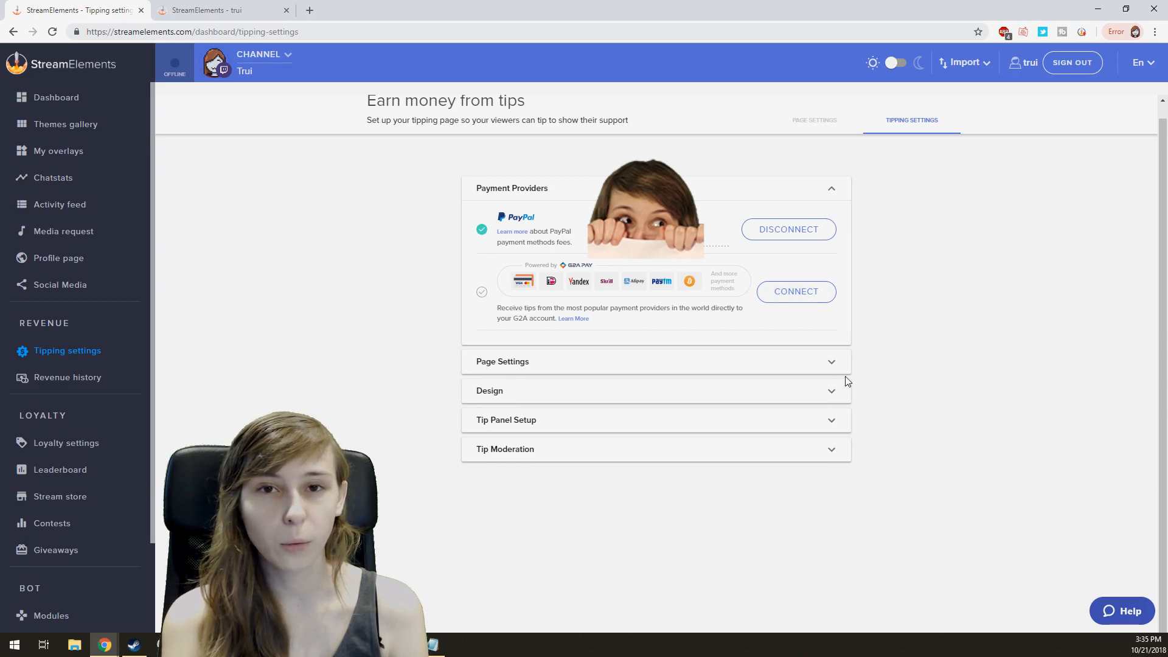
pyautogui.click(832, 365)
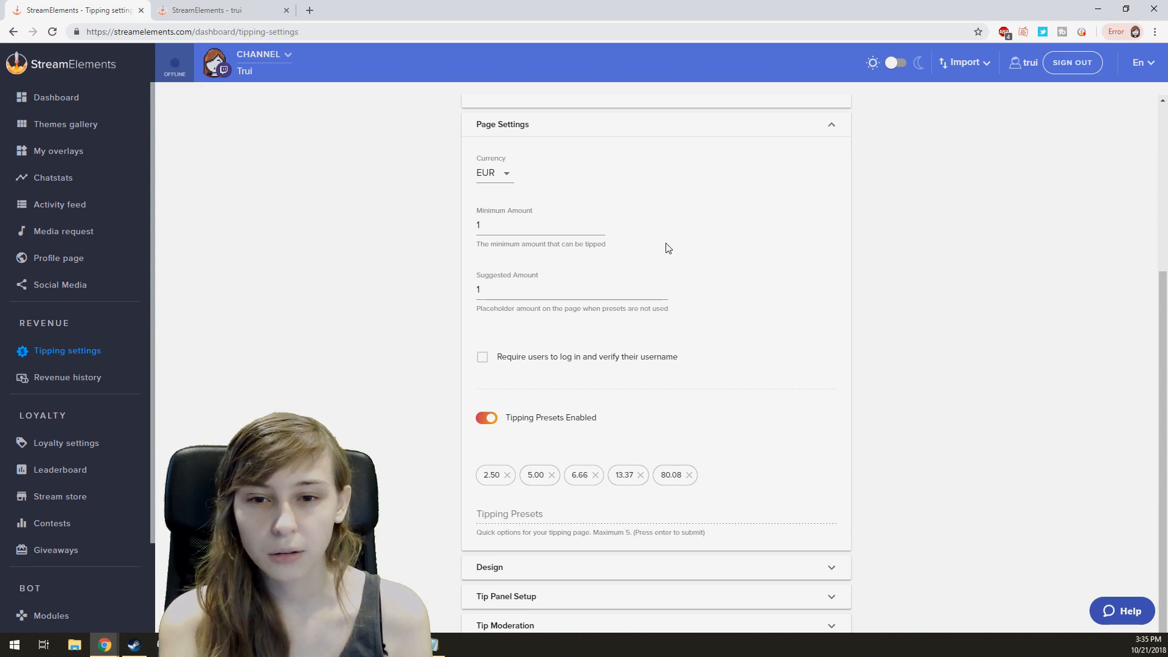
pyautogui.click(508, 233)
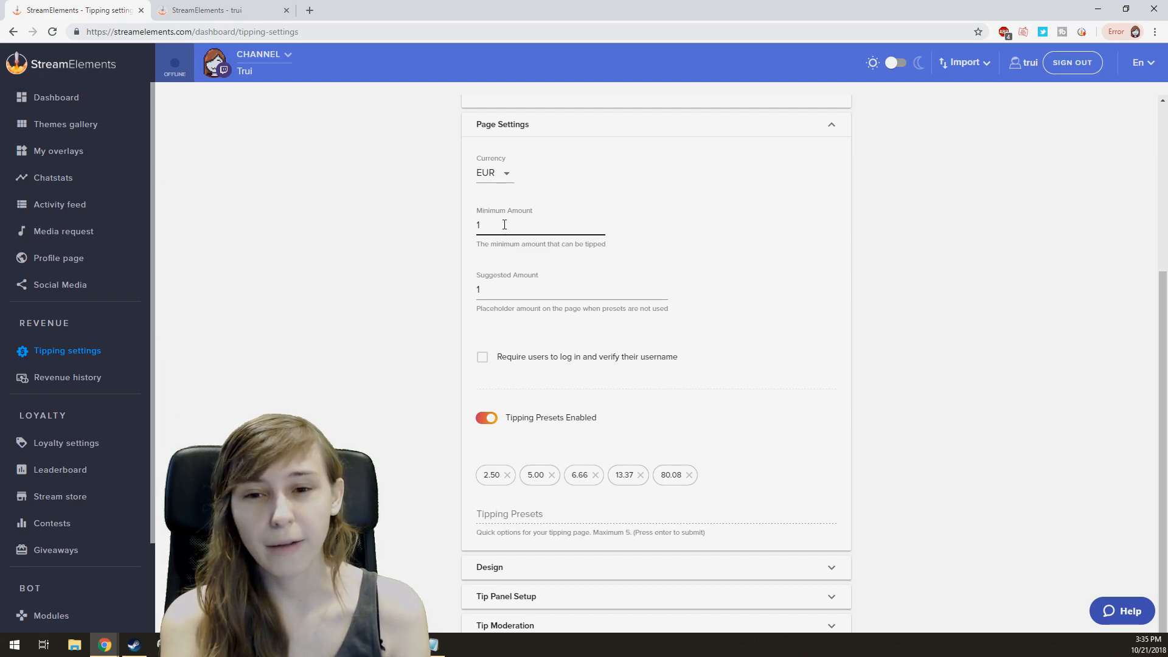
pyautogui.click(700, 253)
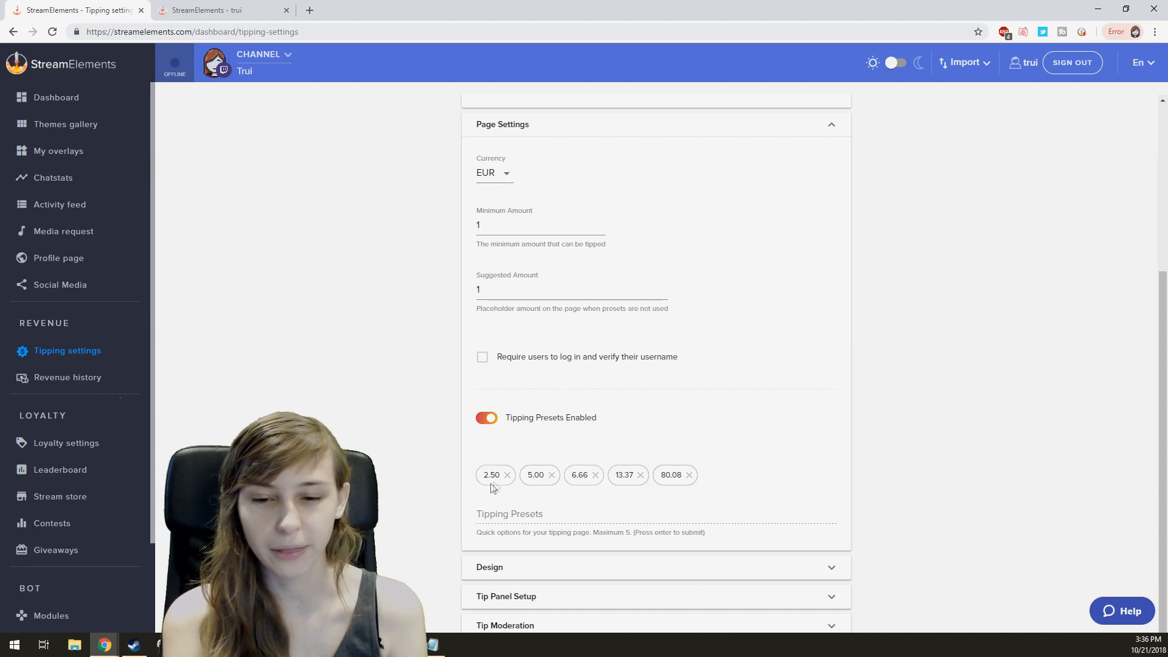
# Examine the tipping page's Design, Tip Panel Setup and Tip Moderation sections.
pyautogui.click(830, 567)
pyautogui.scroll(-6, 768, 484)
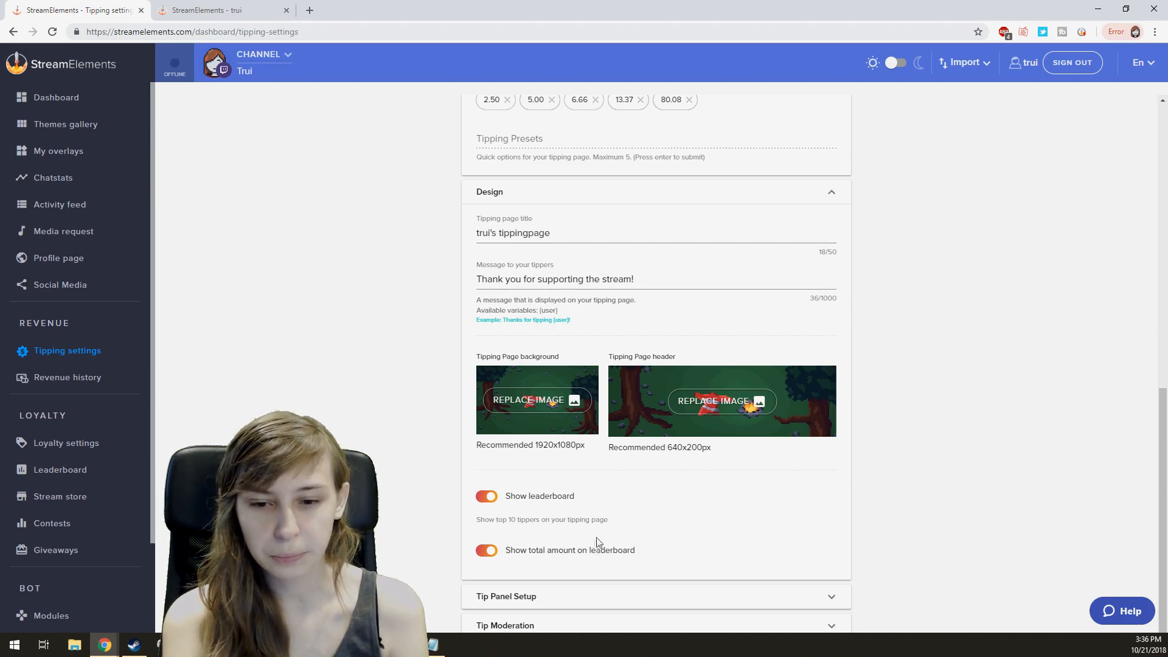
pyautogui.click(600, 601)
pyautogui.scroll(-2, 686, 448)
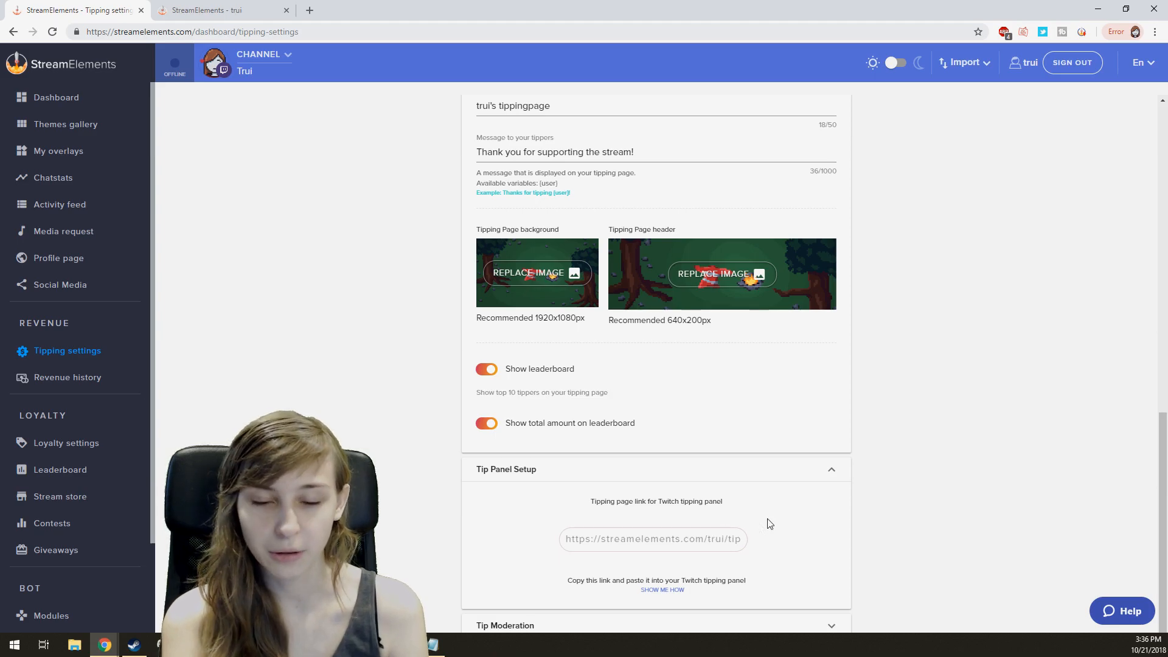
pyautogui.click(627, 623)
pyautogui.scroll(-4, 700, 535)
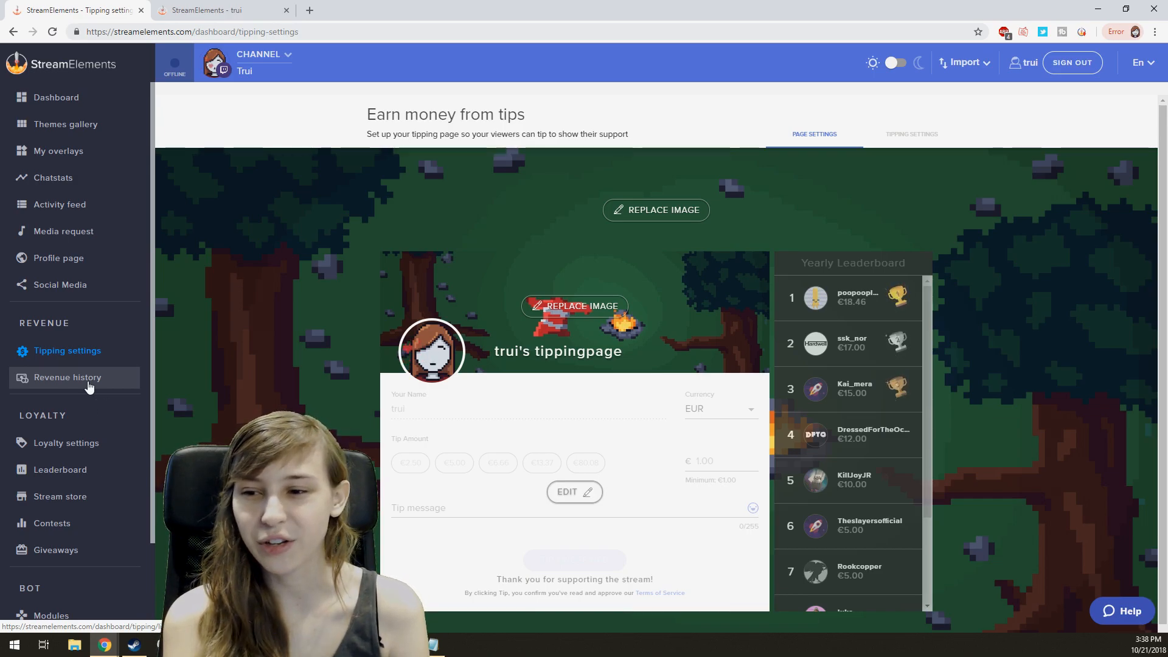
# Examine the loyalty settings, including the enable switch, currency name, watching amount, subscriber multiplier, bonus points and ignored users.
pyautogui.scroll(-1, 100, 389)
pyautogui.click(92, 390)
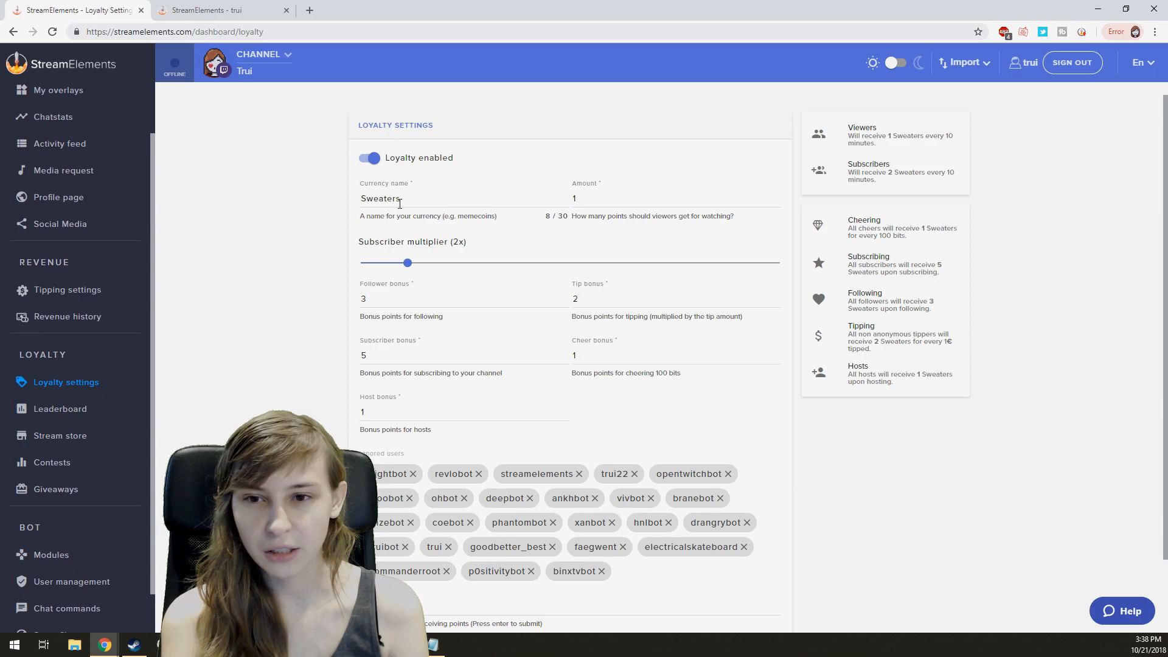
pyautogui.moveTo(411, 204); pyautogui.dragTo(361, 200)
pyautogui.click(615, 199)
pyautogui.moveTo(615, 198); pyautogui.dragTo(570, 199)
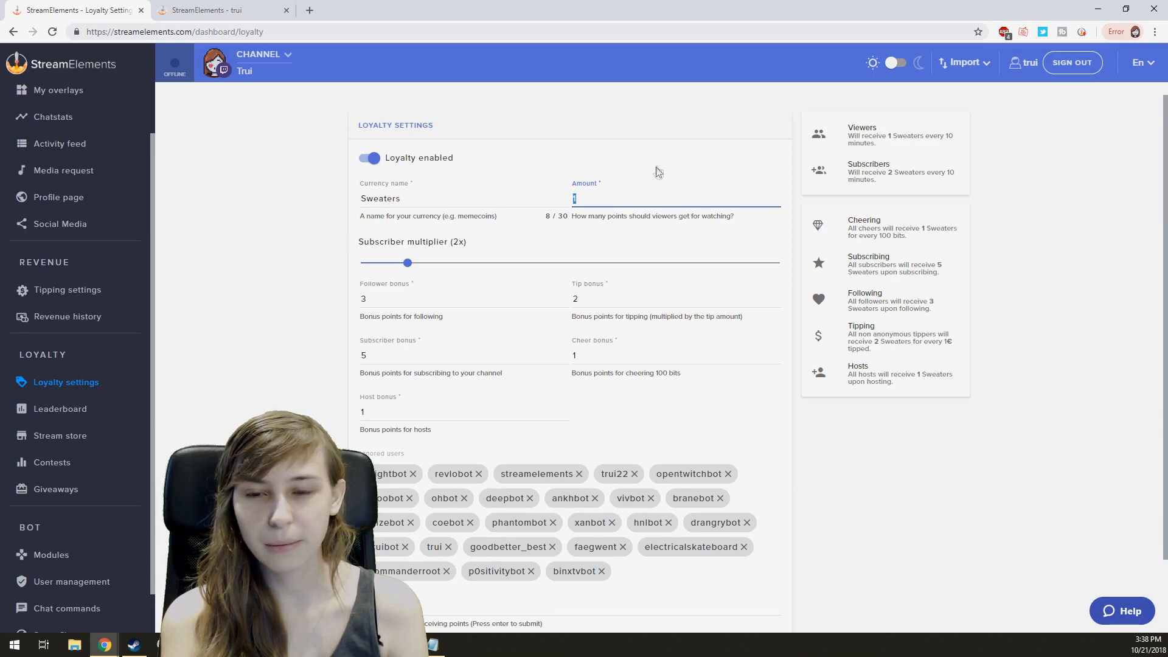
pyautogui.click(369, 158)
pyautogui.click(369, 158)
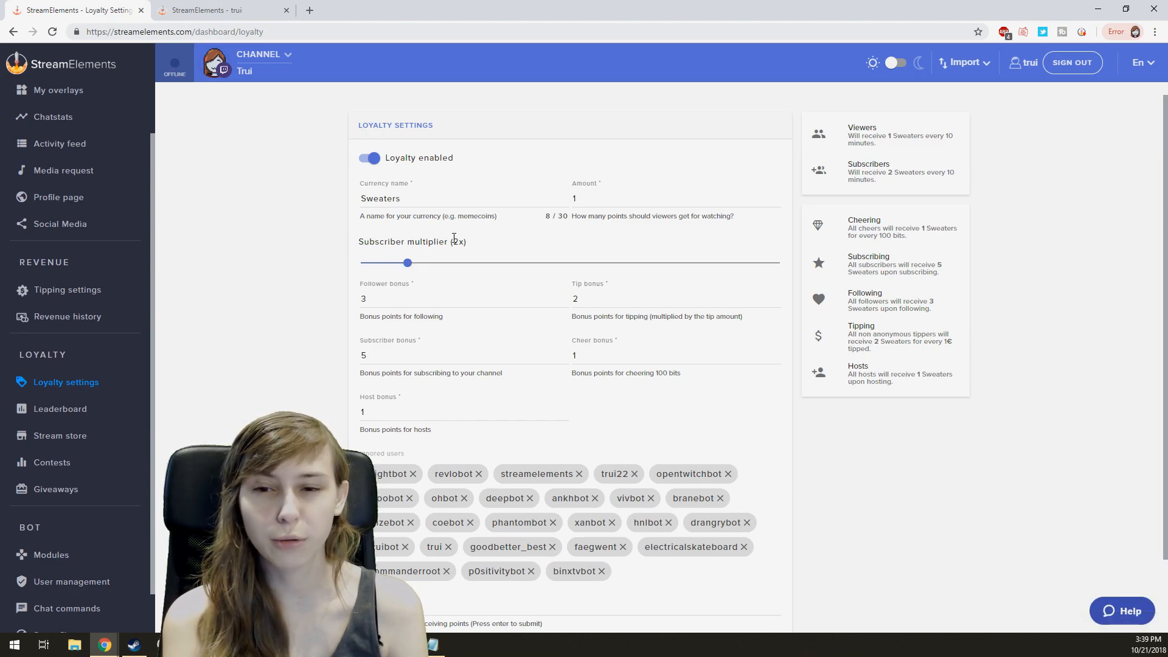
pyautogui.scroll(-1, 406, 270)
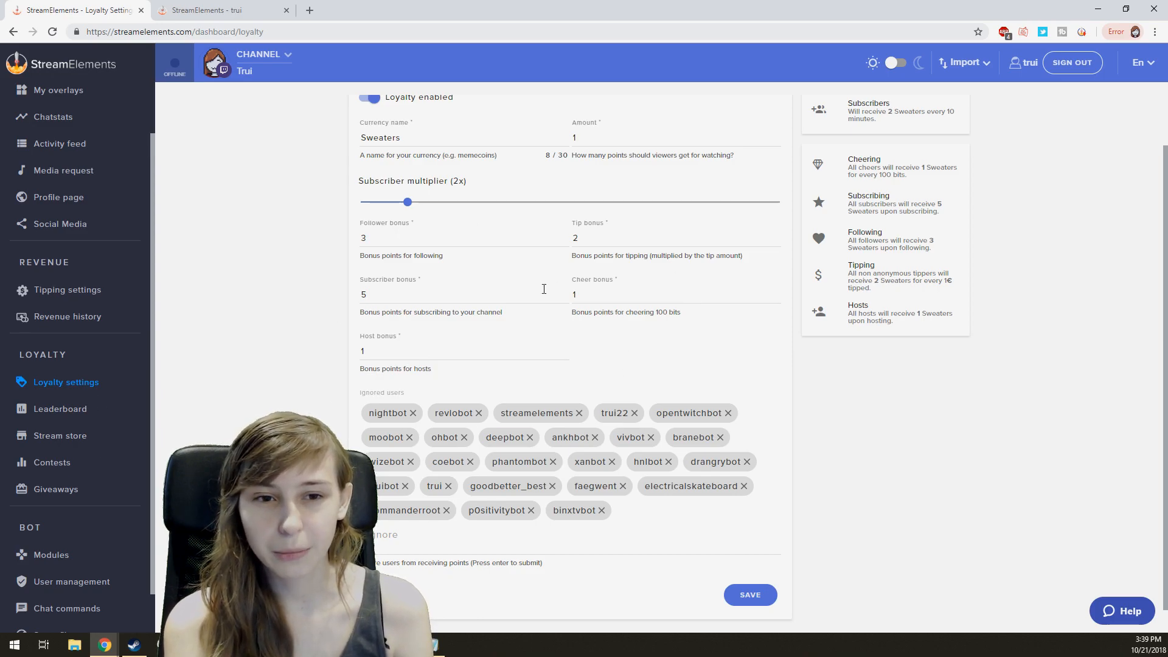
pyautogui.scroll(1, 543, 289)
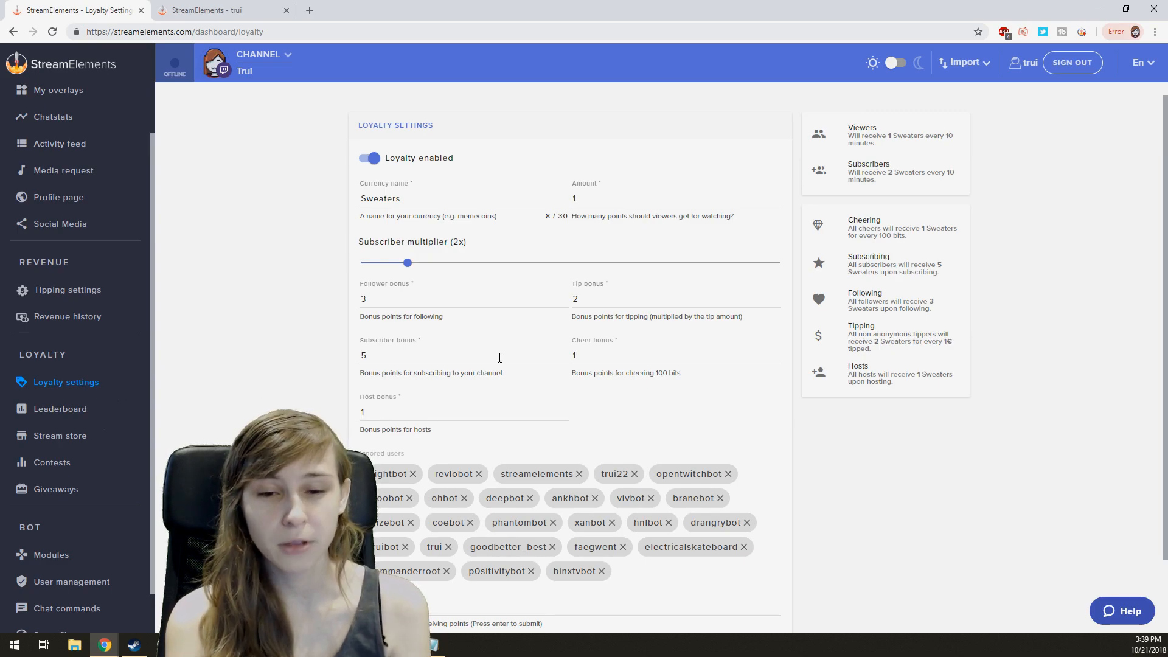
# Check how the loyalty rewards are listed on the public profile page, and return to the loyalty settings.
pyautogui.click(200, 10)
pyautogui.scroll(-3, 210, 383)
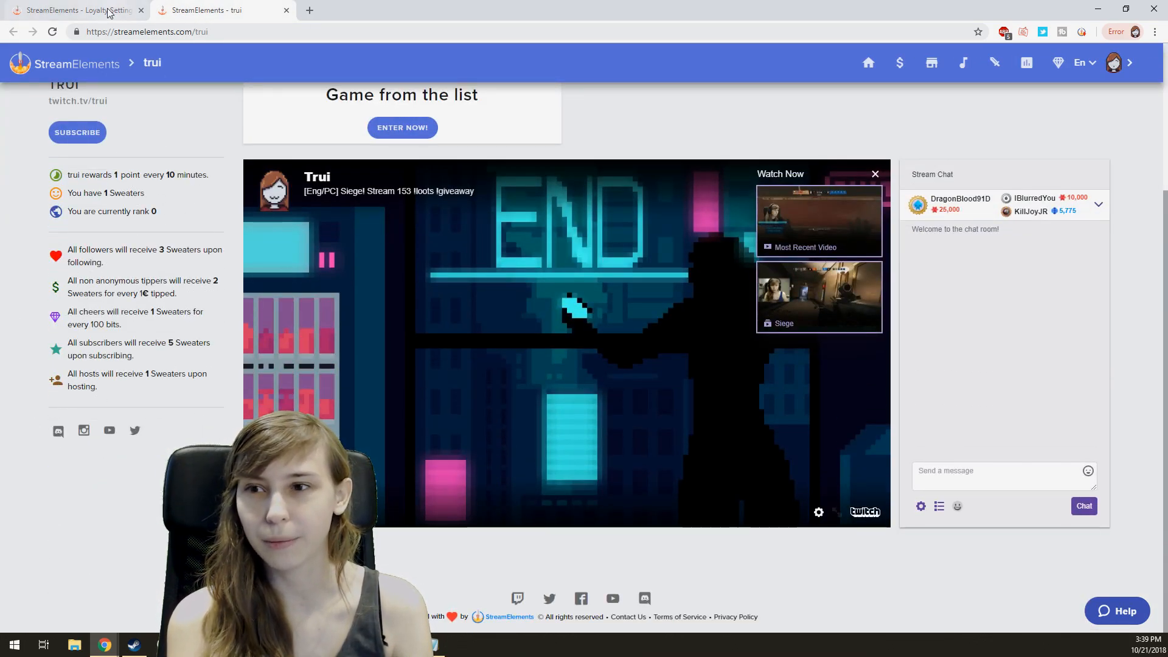
pyautogui.click(76, 5)
pyautogui.scroll(-2, 386, 234)
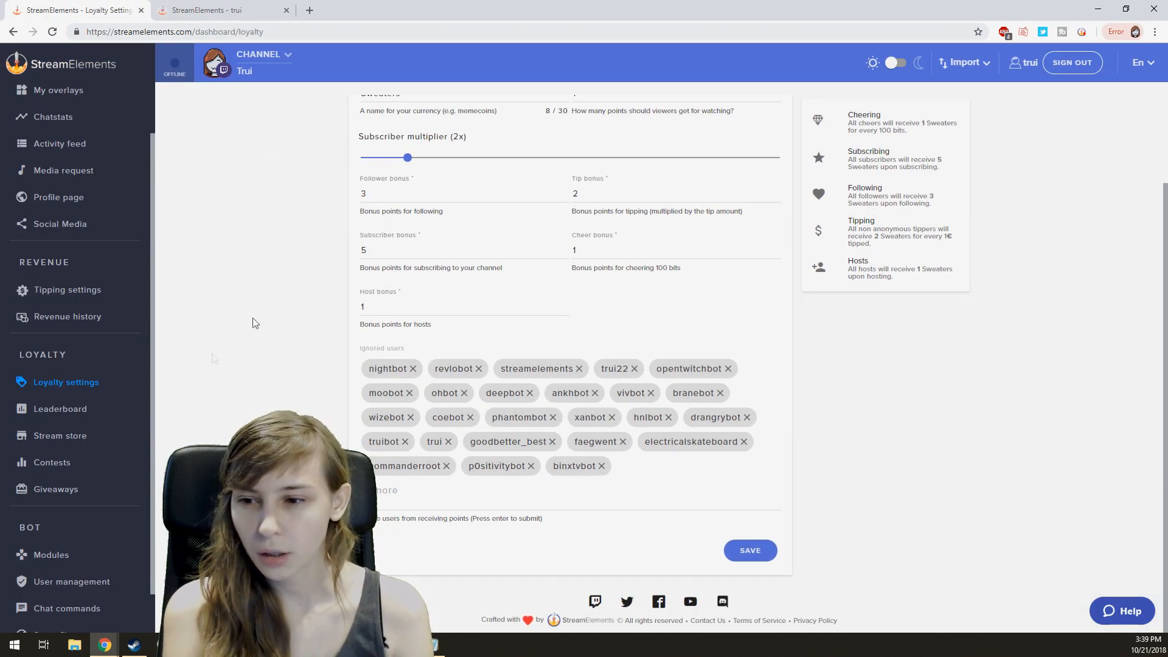
# Examine the current loyalty leaderboard with its viewer positions, points and row actions.
pyautogui.click(86, 421)
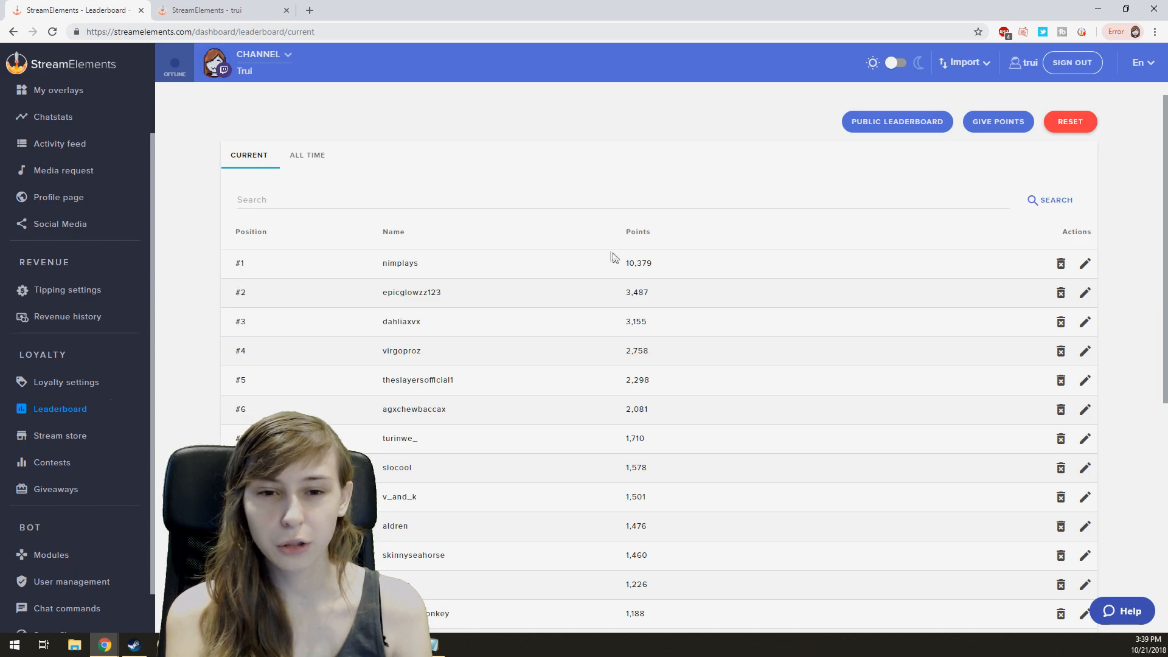
pyautogui.scroll(-4, 522, 276)
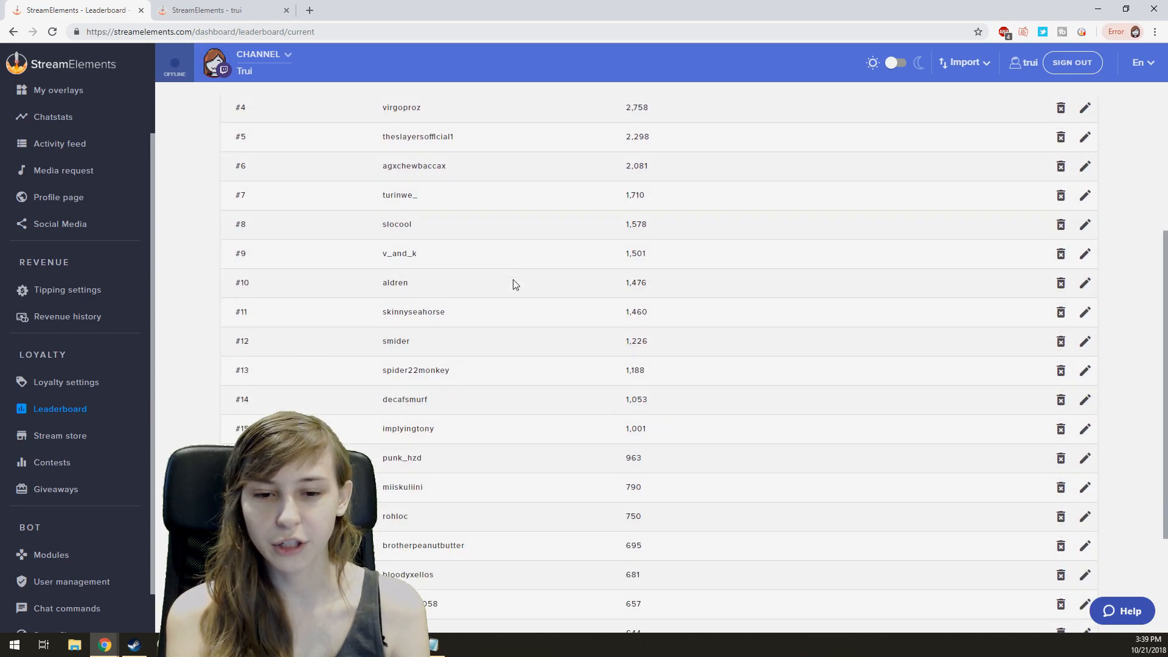
pyautogui.scroll(4, 513, 282)
# Examine the stream store's items, including the stream perks and game keys, with their costs and available quantities.
pyautogui.scroll(-1, 79, 402)
pyautogui.click(79, 402)
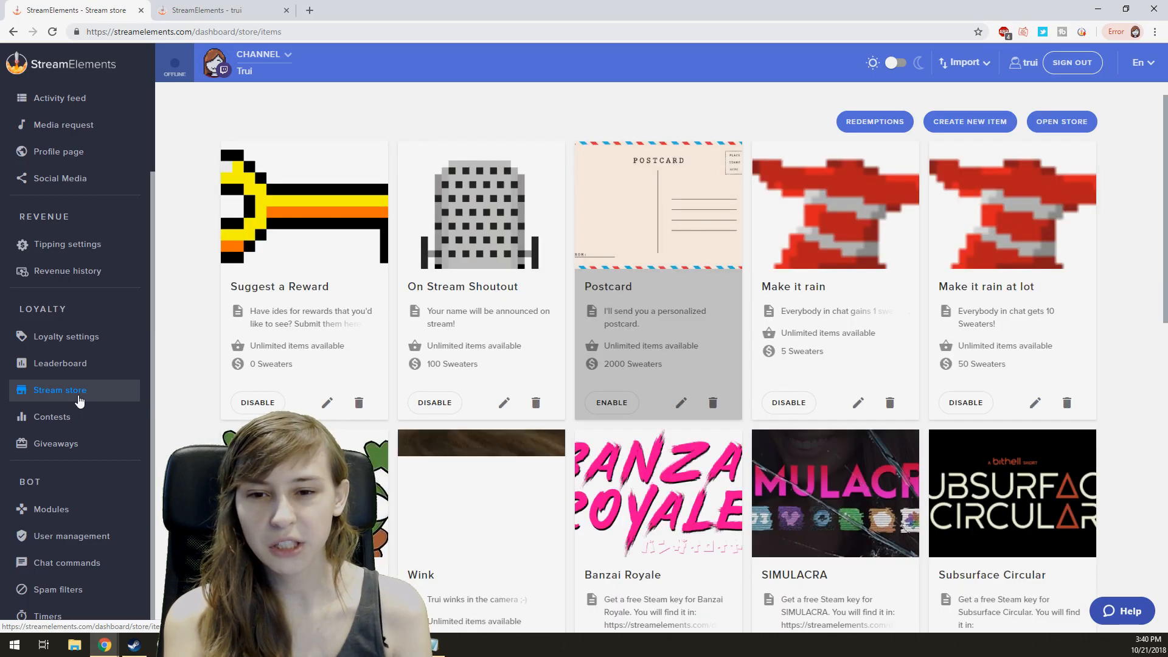
pyautogui.scroll(-1, 478, 345)
pyautogui.scroll(-9, 478, 346)
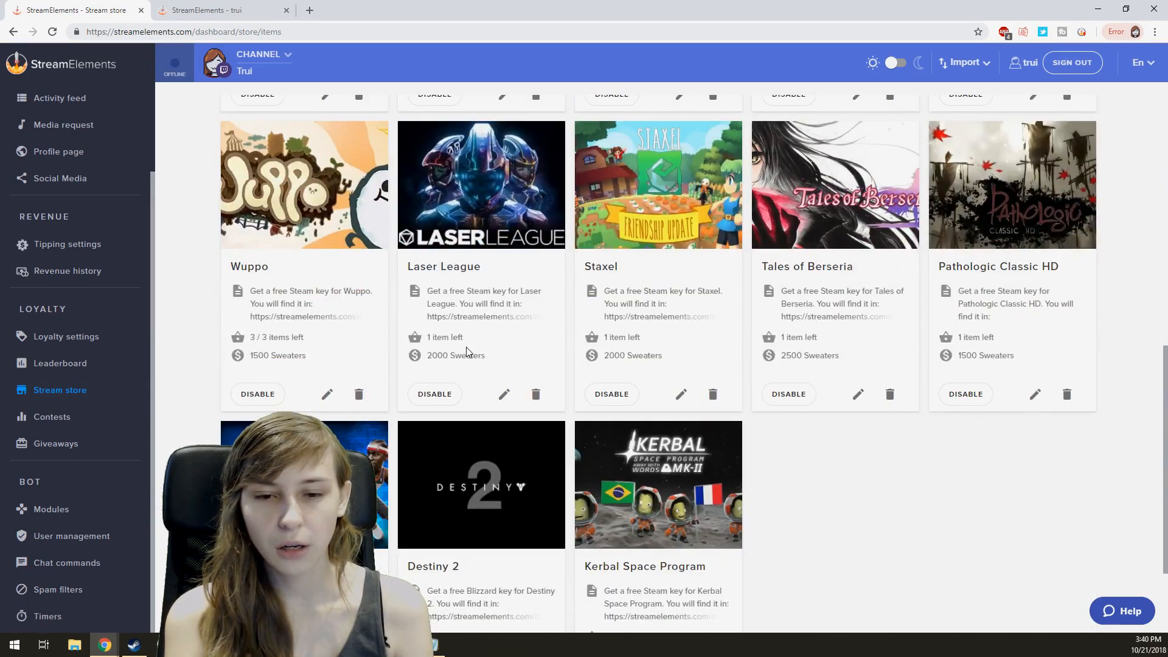
pyautogui.scroll(10, 475, 347)
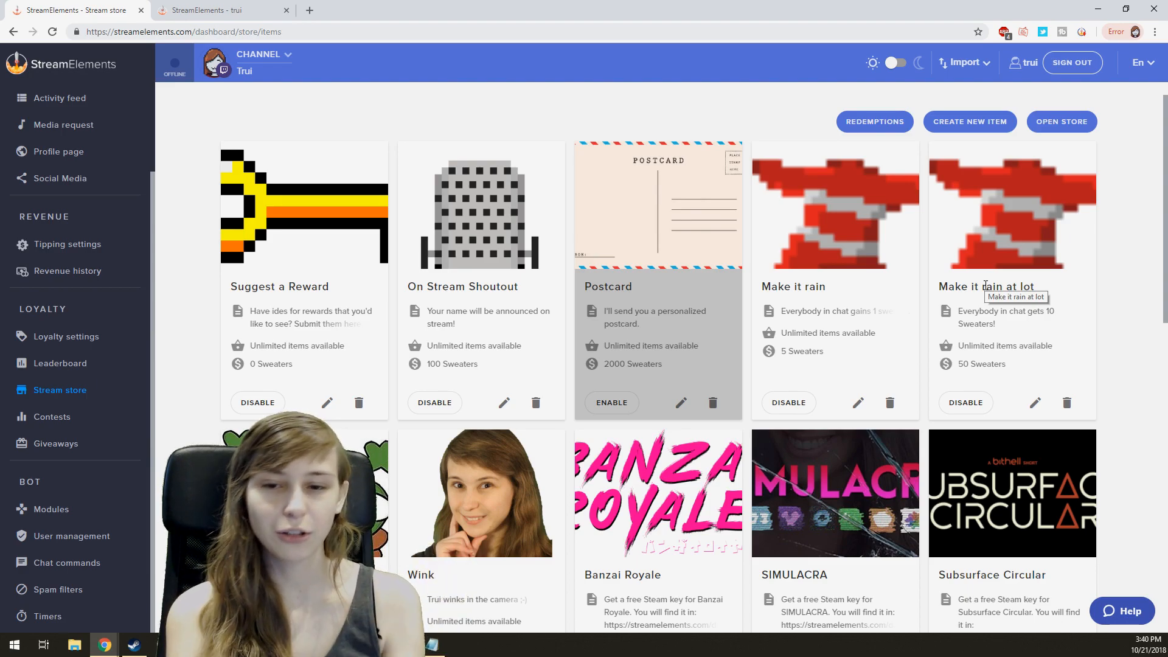
pyautogui.scroll(-3, 791, 328)
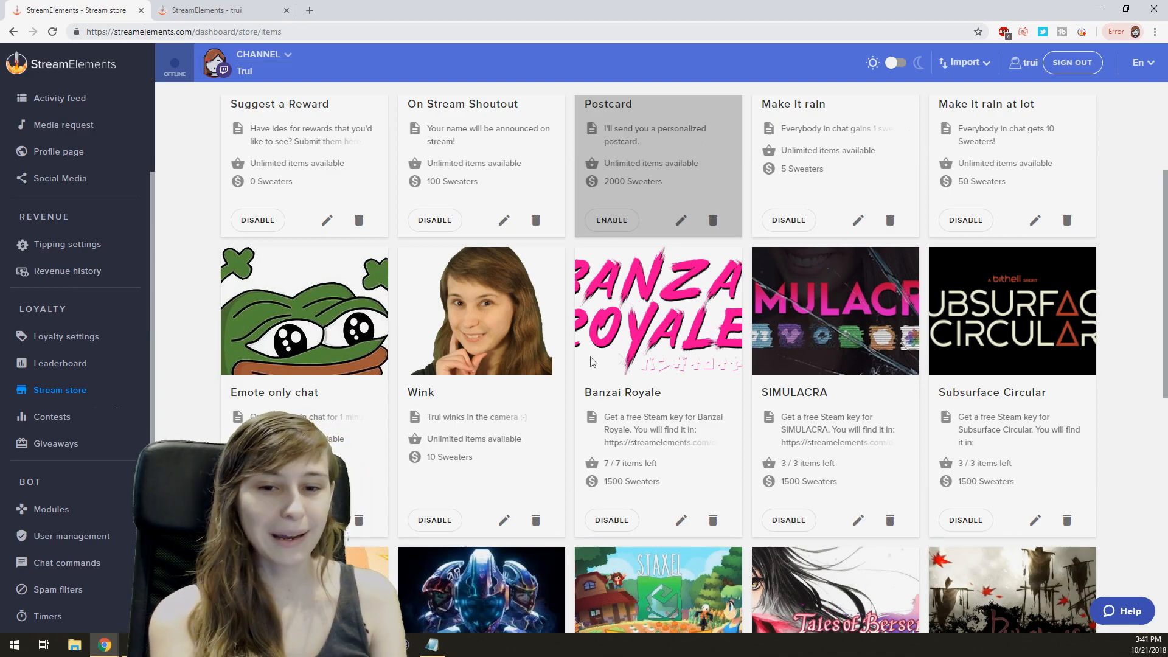
pyautogui.scroll(-1, 651, 347)
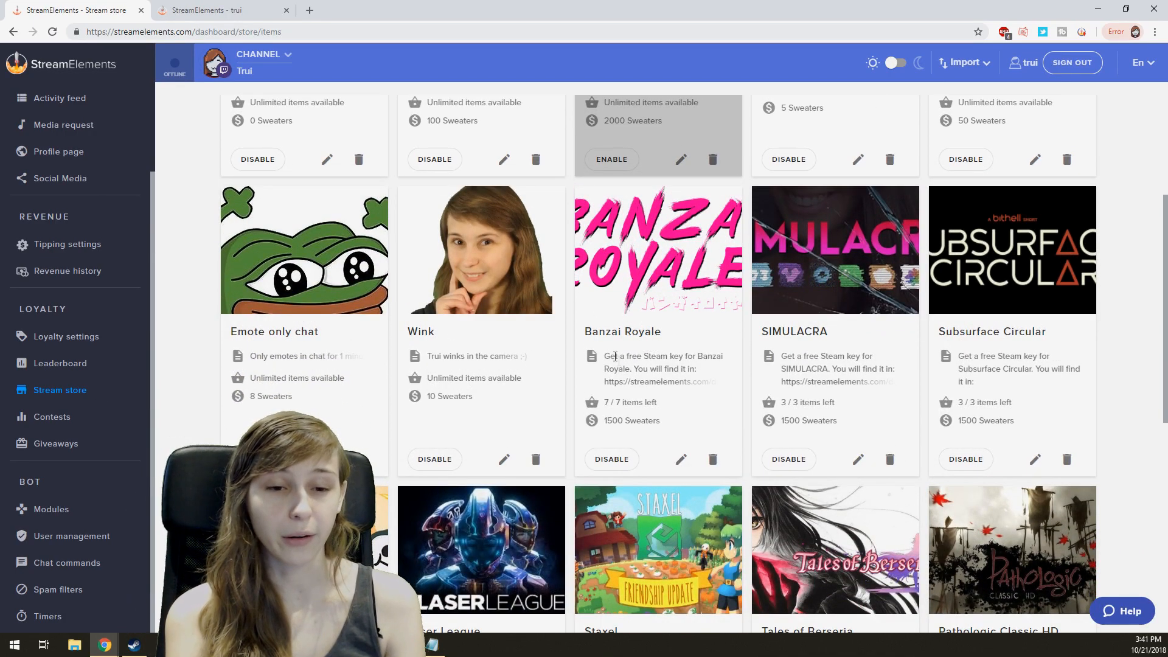
pyautogui.scroll(-4, 583, 371)
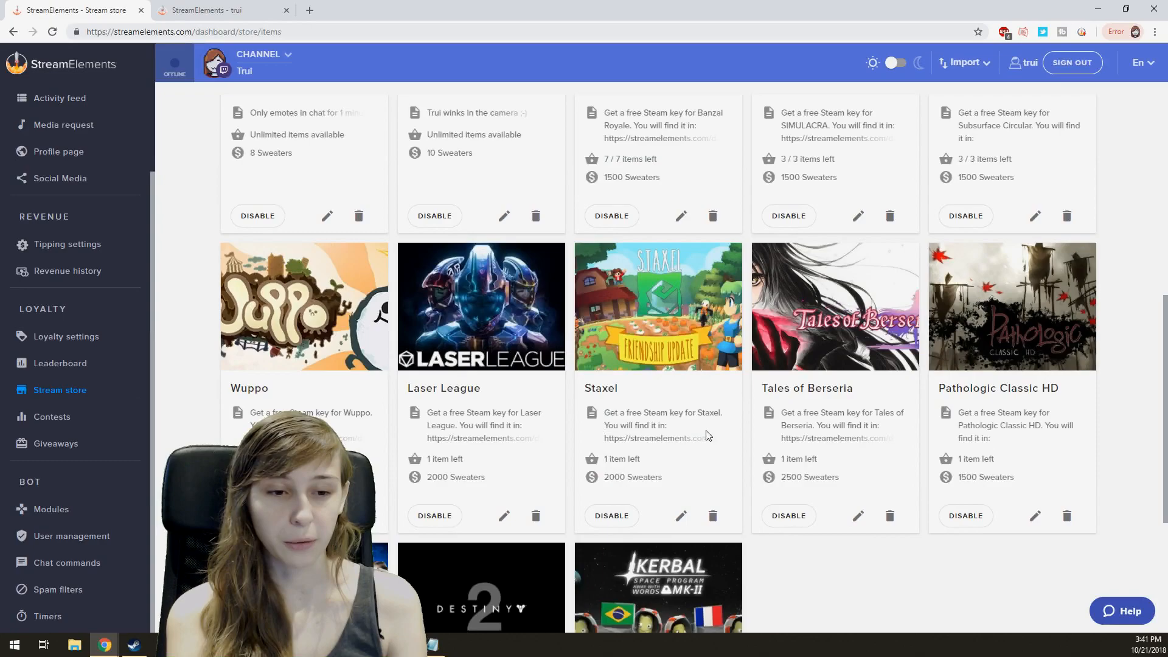
pyautogui.scroll(8, 704, 431)
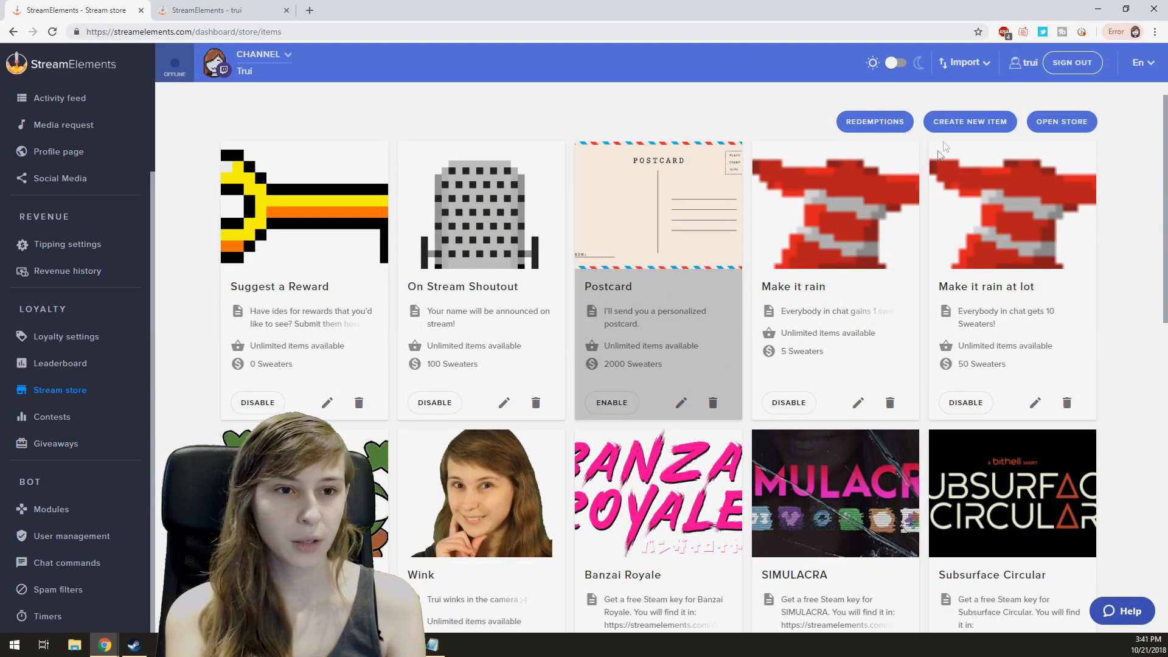
# Open the form for a new store item and review its name, description, cooldown, cost and quantity fields.
pyautogui.click(970, 122)
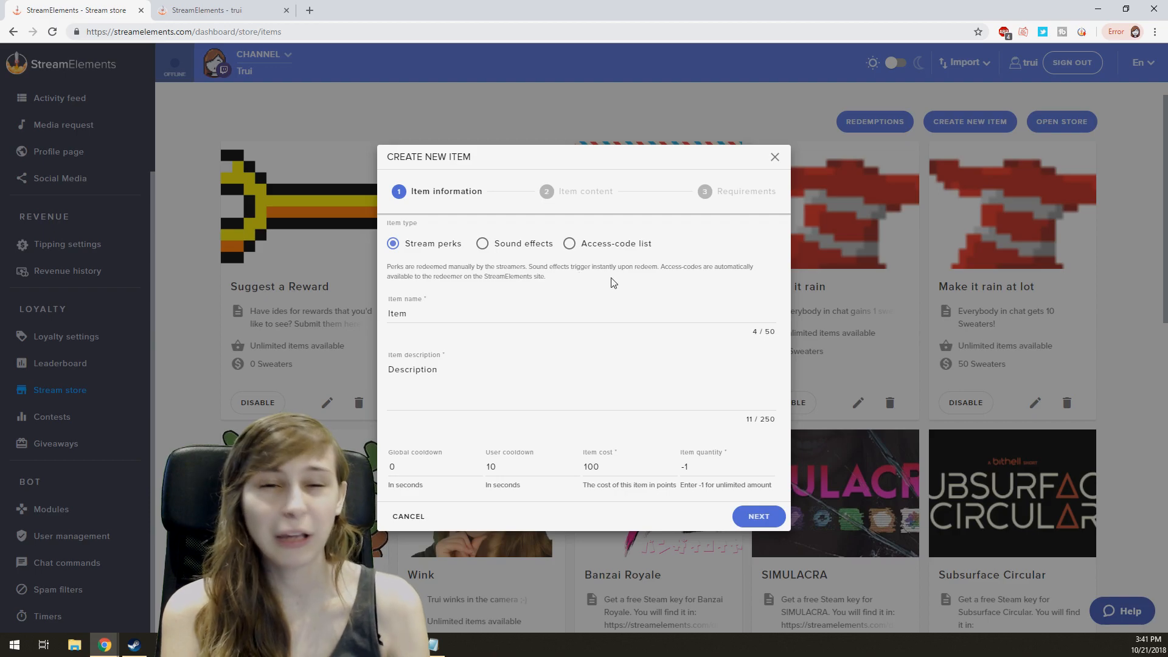
pyautogui.click(454, 311)
pyautogui.doubleClick(454, 311)
pyautogui.moveTo(466, 370); pyautogui.dragTo(364, 373)
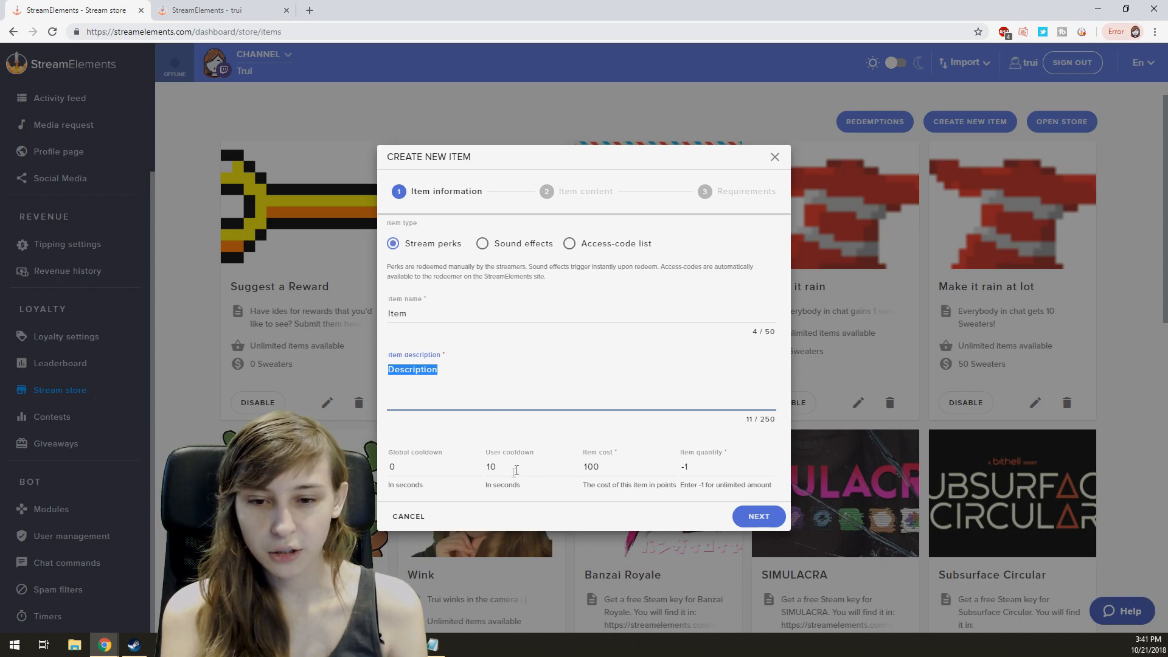
pyautogui.moveTo(610, 469); pyautogui.dragTo(558, 472)
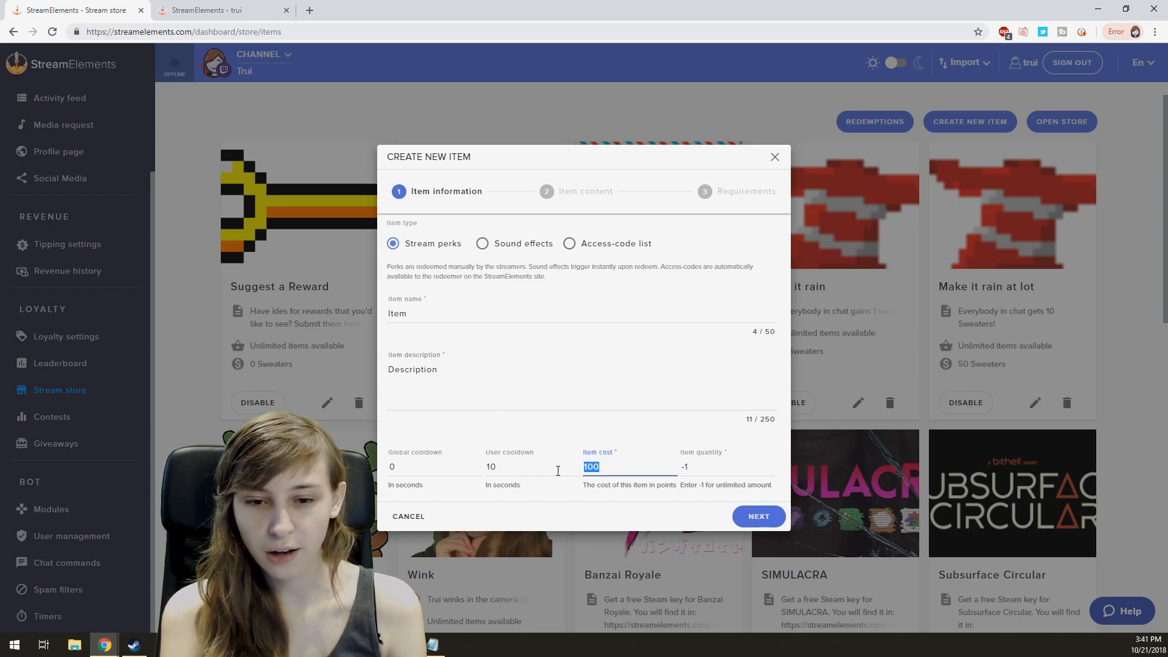
pyautogui.click(411, 467)
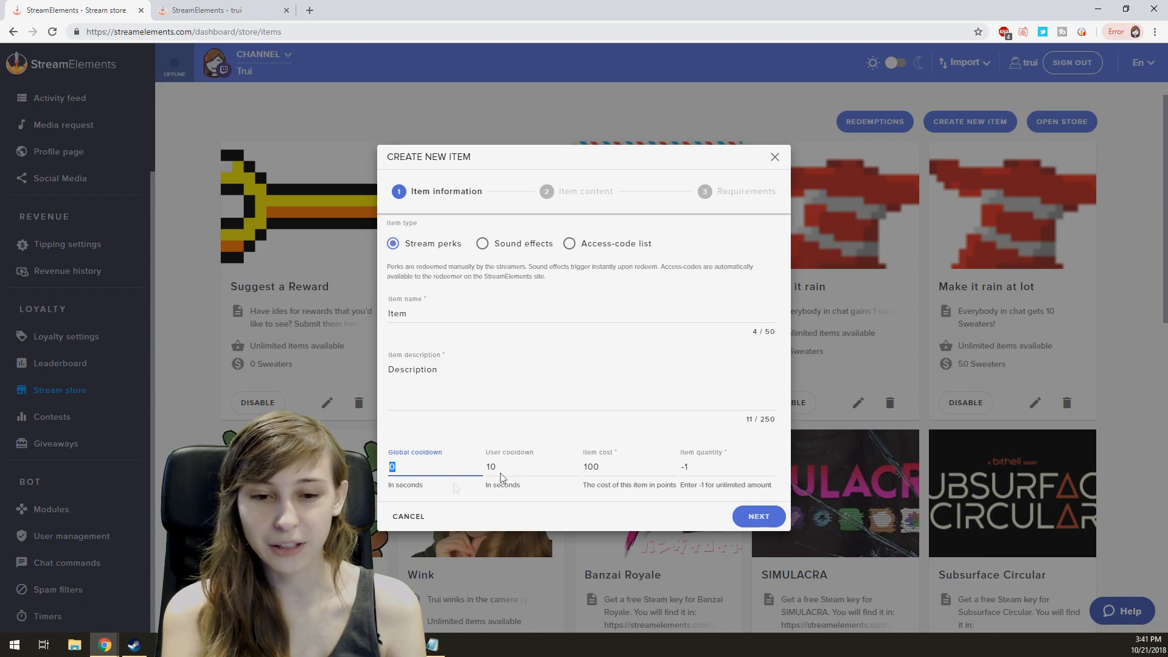
pyautogui.click(719, 466)
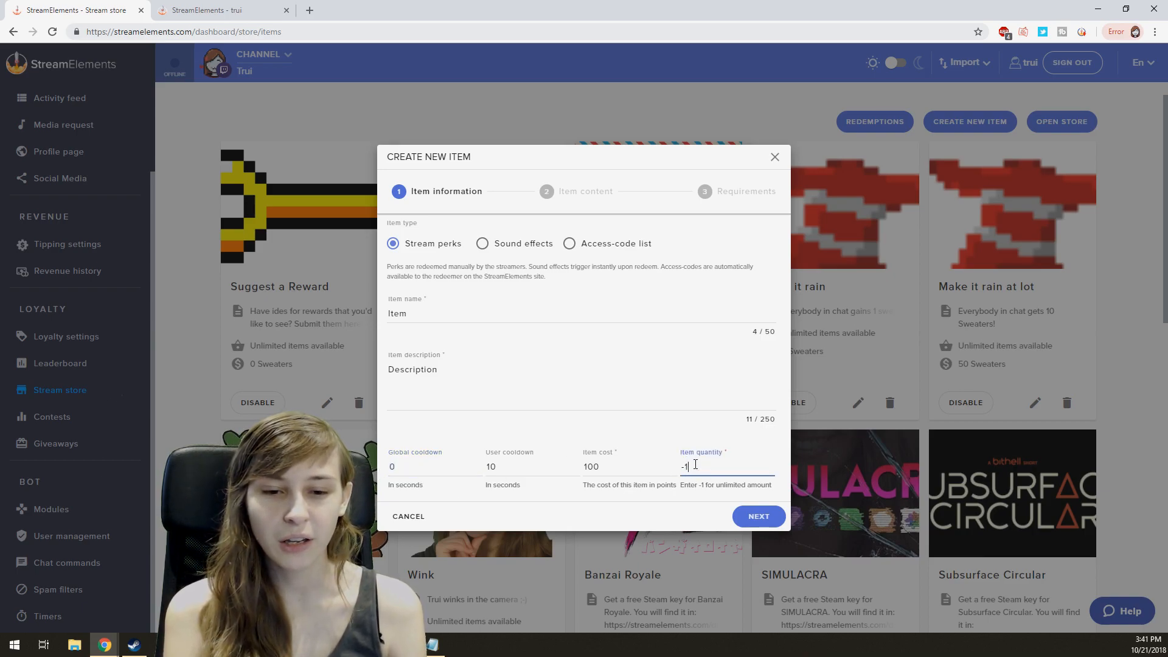
# Review the new item's content and requirements stages, and close the form without saving.
pyautogui.click(759, 516)
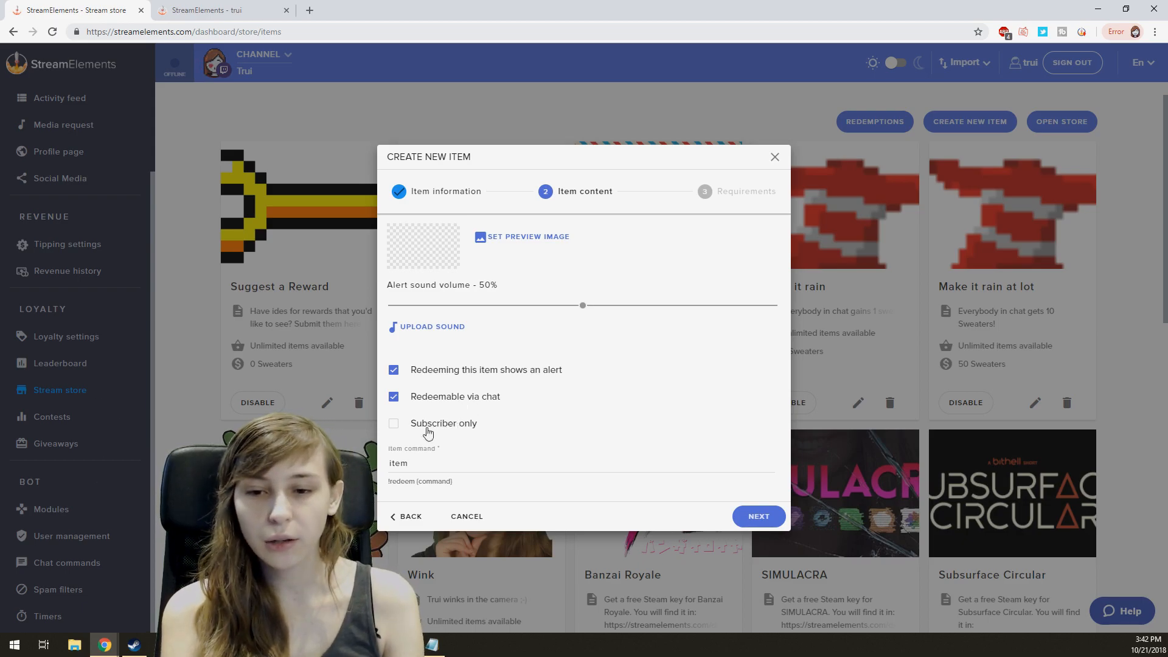
pyautogui.click(751, 516)
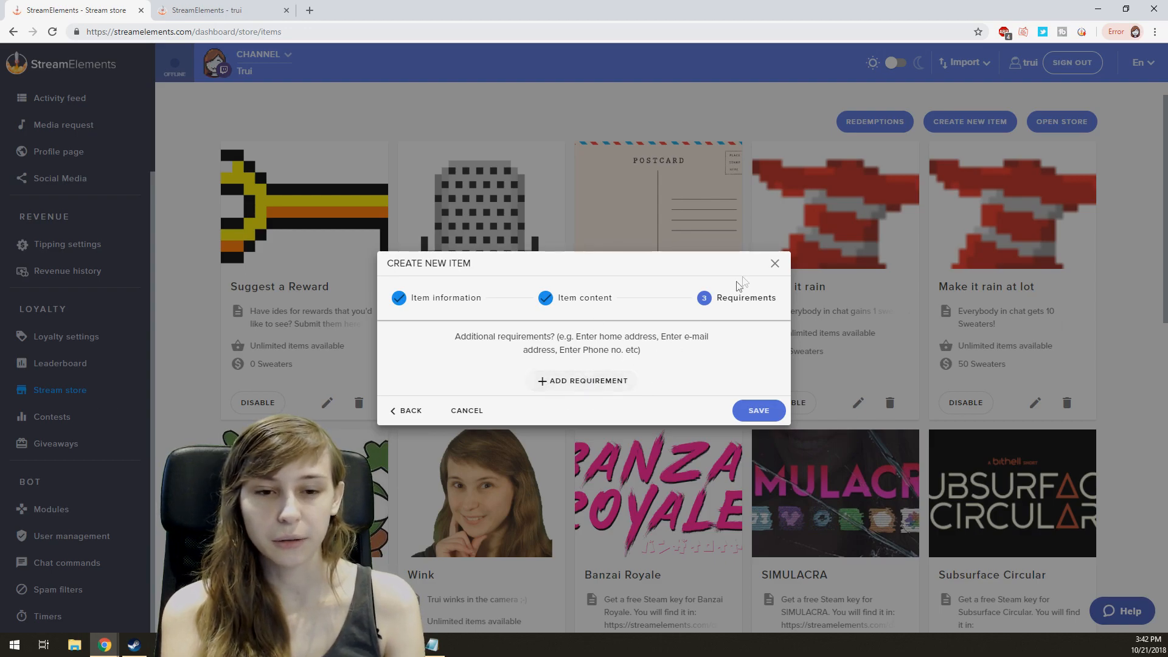
pyautogui.click(776, 264)
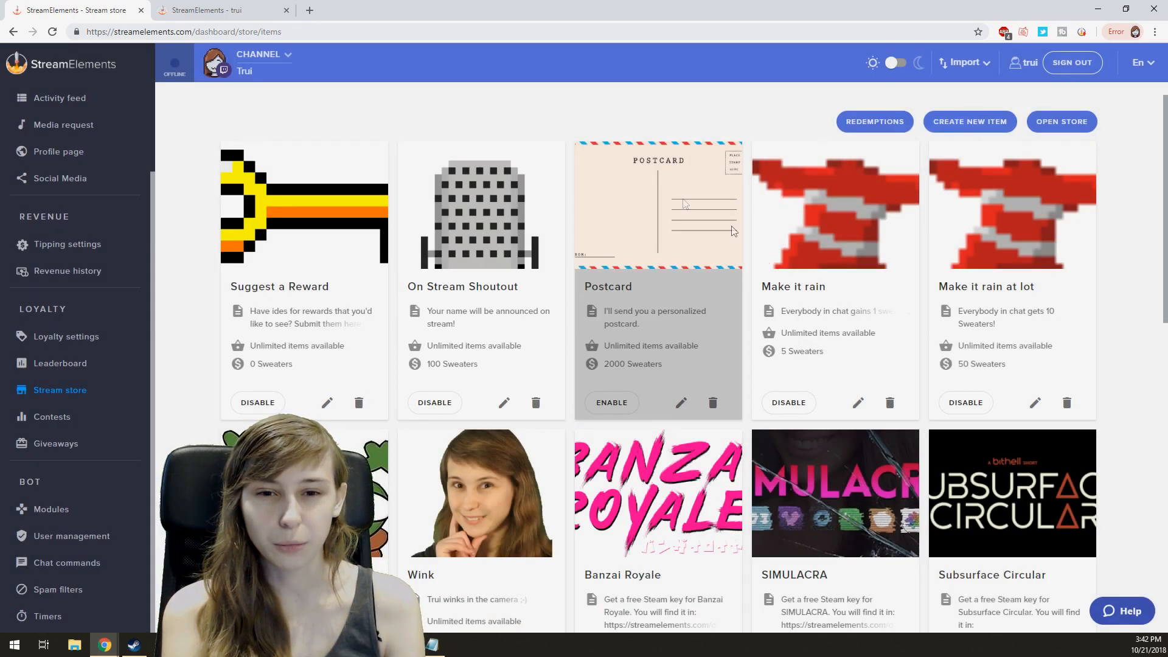
# Look over the whole stream store list again, down to its last items.
pyautogui.scroll(-2, 794, 334)
pyautogui.scroll(-10, 793, 336)
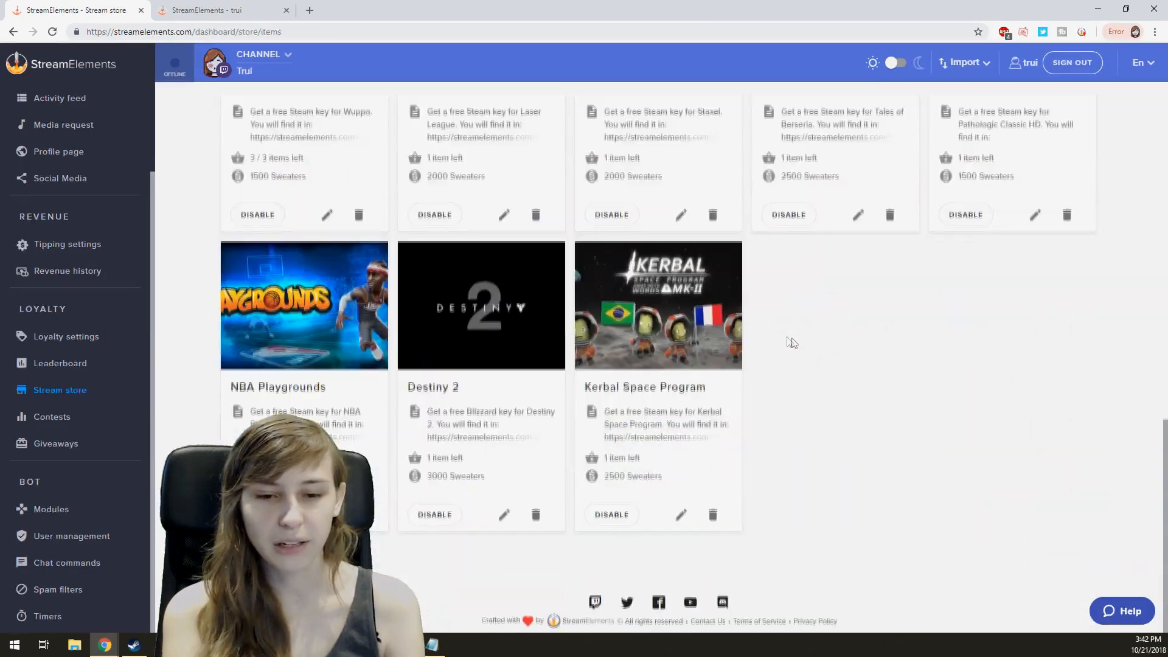
pyautogui.scroll(12, 792, 339)
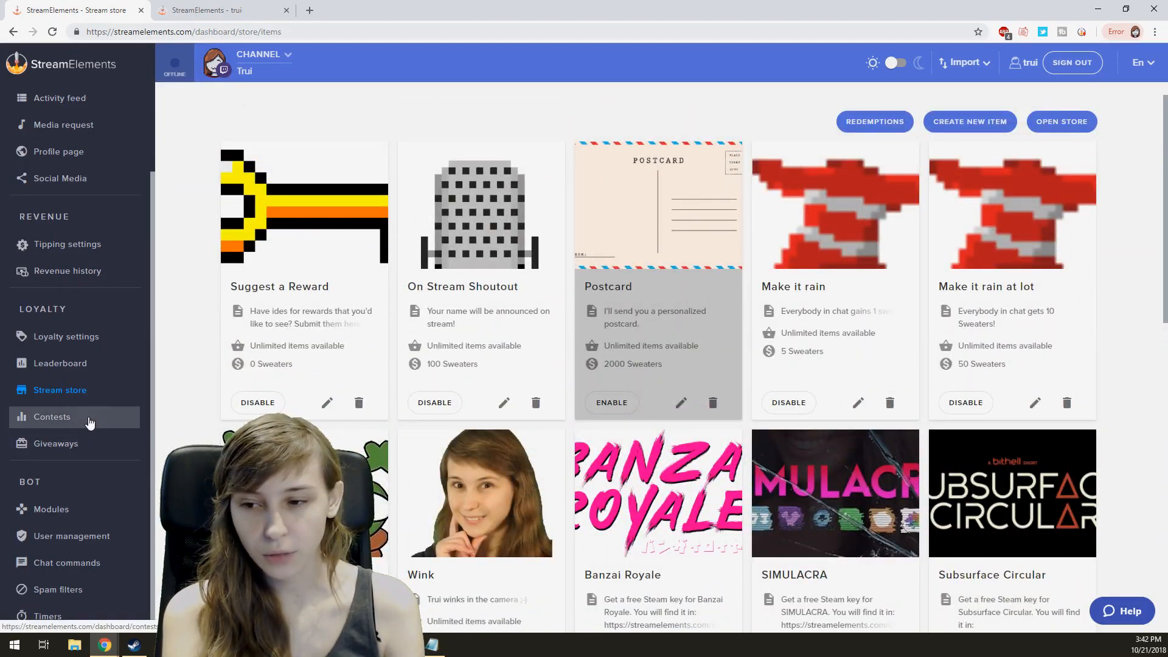
# Open the contests page and examine the contest title and the Win and Lose options of the contest form.
pyautogui.click(90, 422)
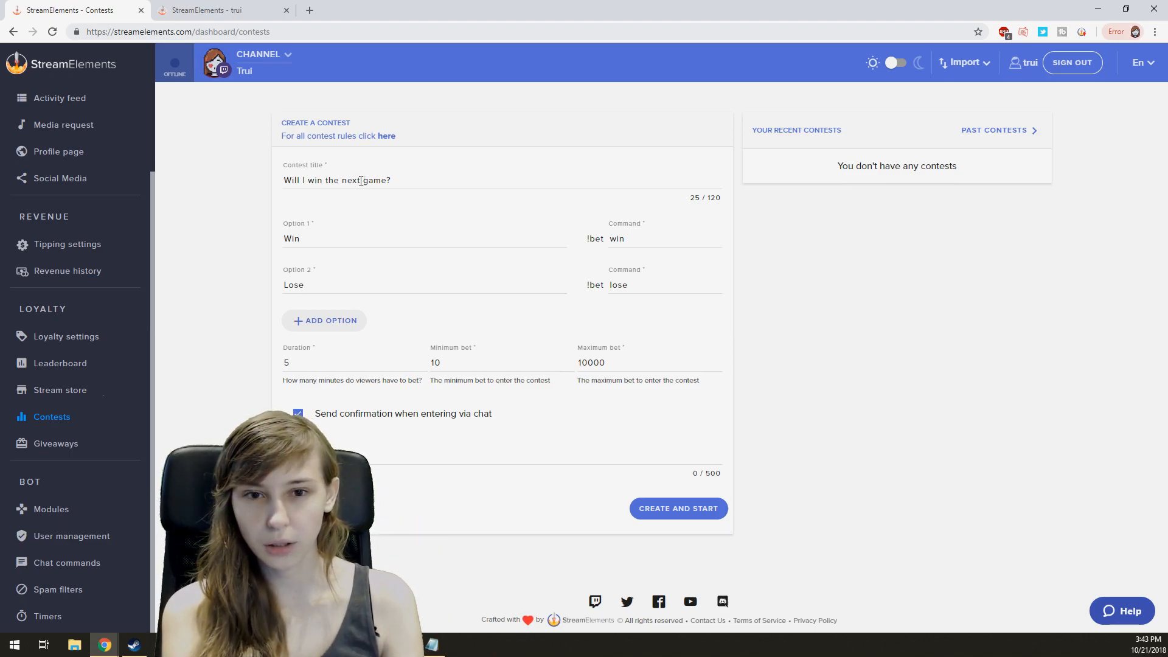
pyautogui.moveTo(392, 179); pyautogui.dragTo(271, 176)
pyautogui.click(361, 236)
pyautogui.click(383, 285)
pyautogui.click(377, 242)
pyautogui.click(377, 286)
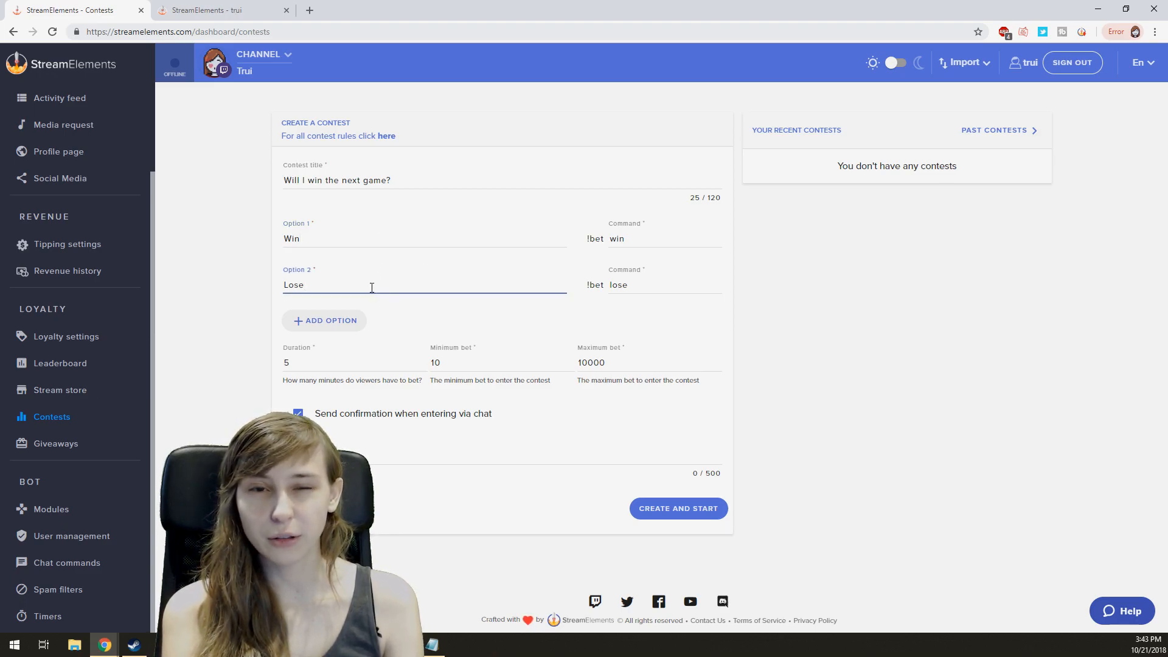
pyautogui.click(438, 241)
pyautogui.click(389, 290)
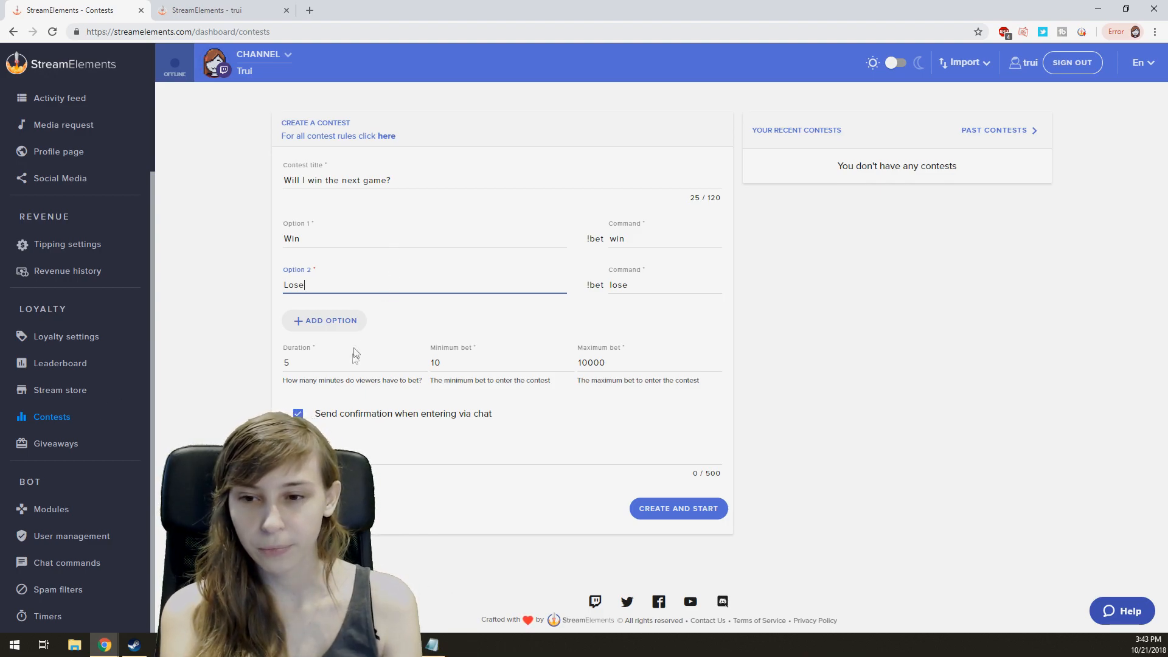
# Examine the contest's duration, minimum bet and maximum bet settings.
pyautogui.click(301, 367)
pyautogui.moveTo(300, 368); pyautogui.dragTo(283, 365)
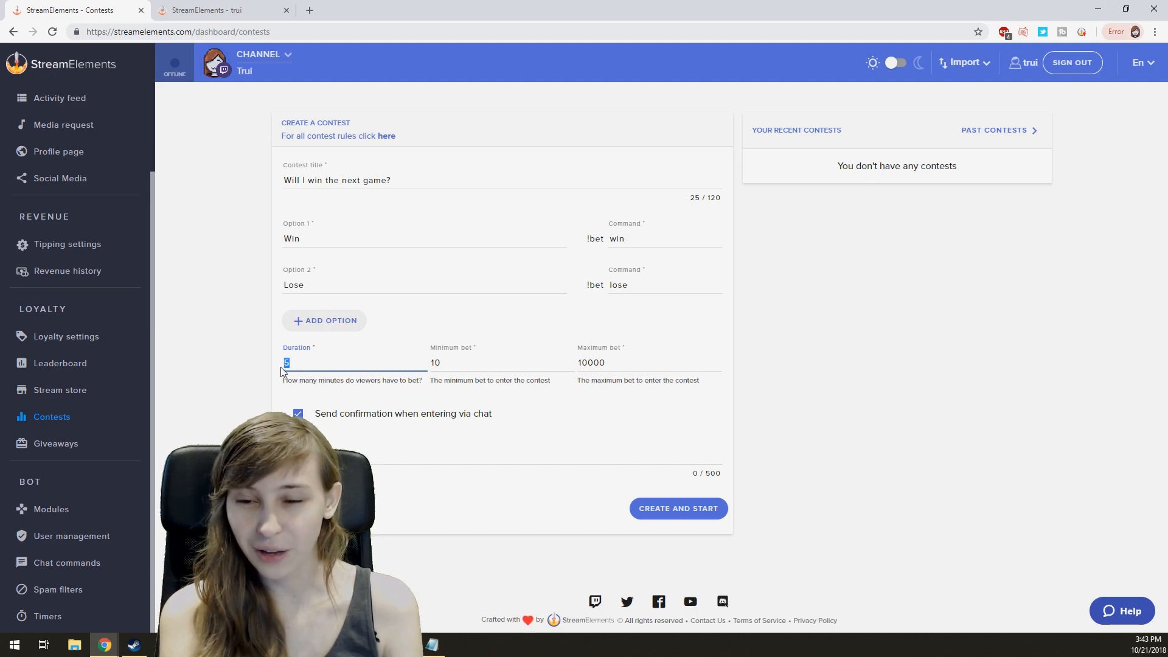
pyautogui.click(343, 370)
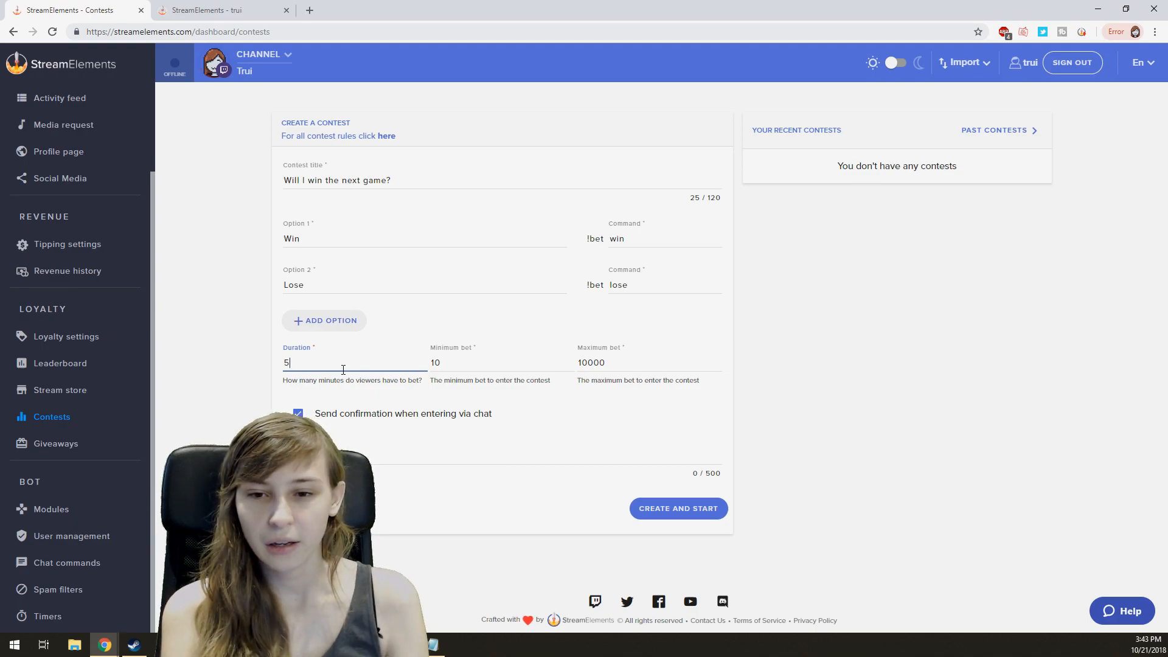
pyautogui.moveTo(470, 378); pyautogui.dragTo(413, 361)
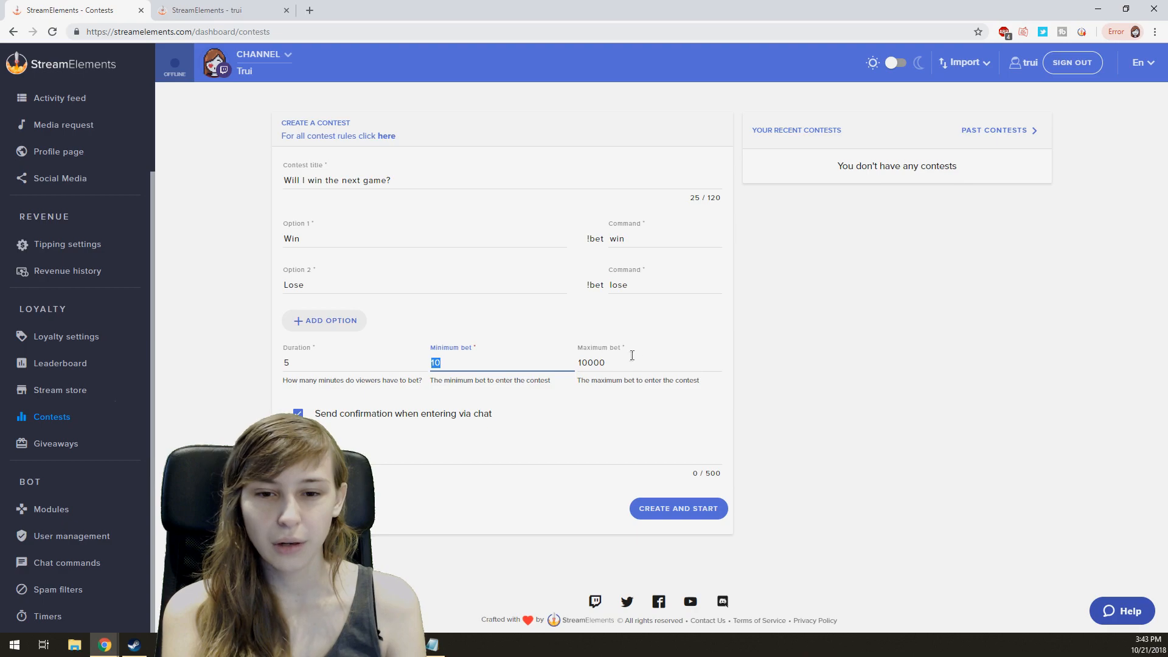
pyautogui.moveTo(630, 359); pyautogui.dragTo(566, 365)
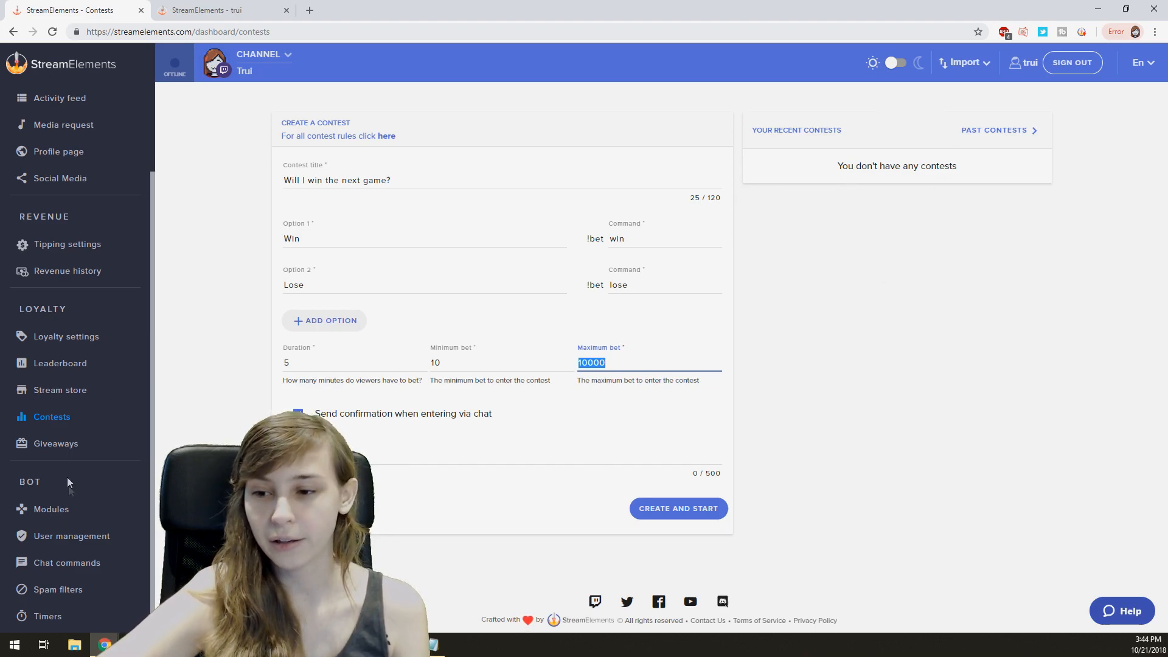
# Examine the running "Game from the list" giveaway, including its tickets, elapsed time, winners and entrants.
pyautogui.click(82, 448)
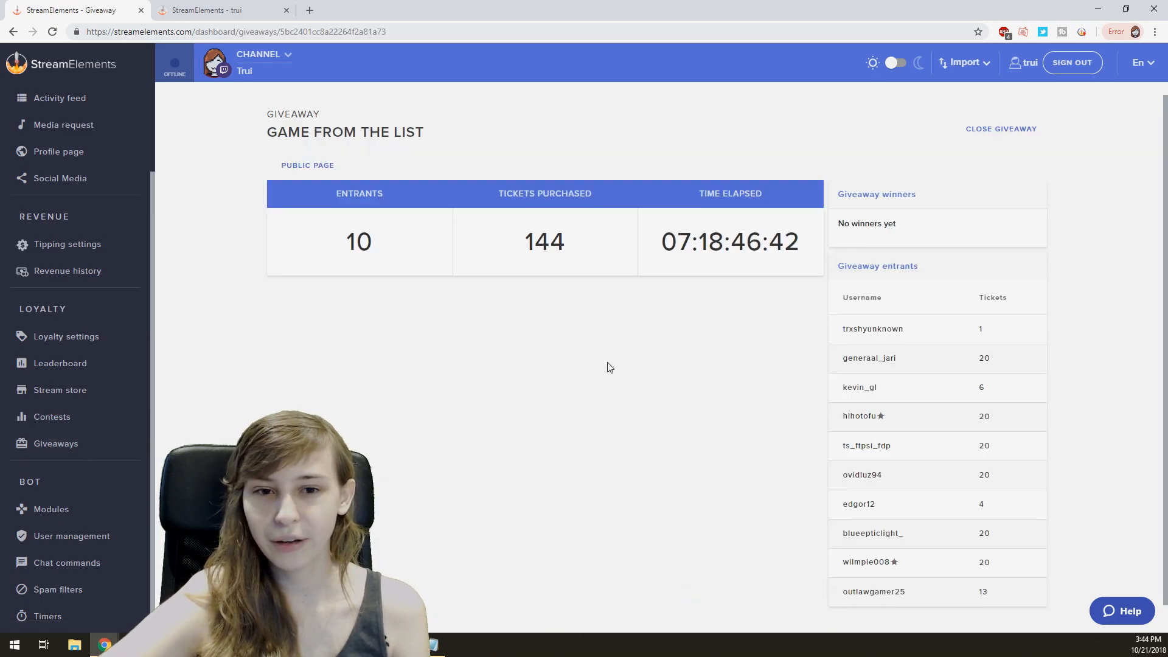
pyautogui.scroll(-1, 609, 368)
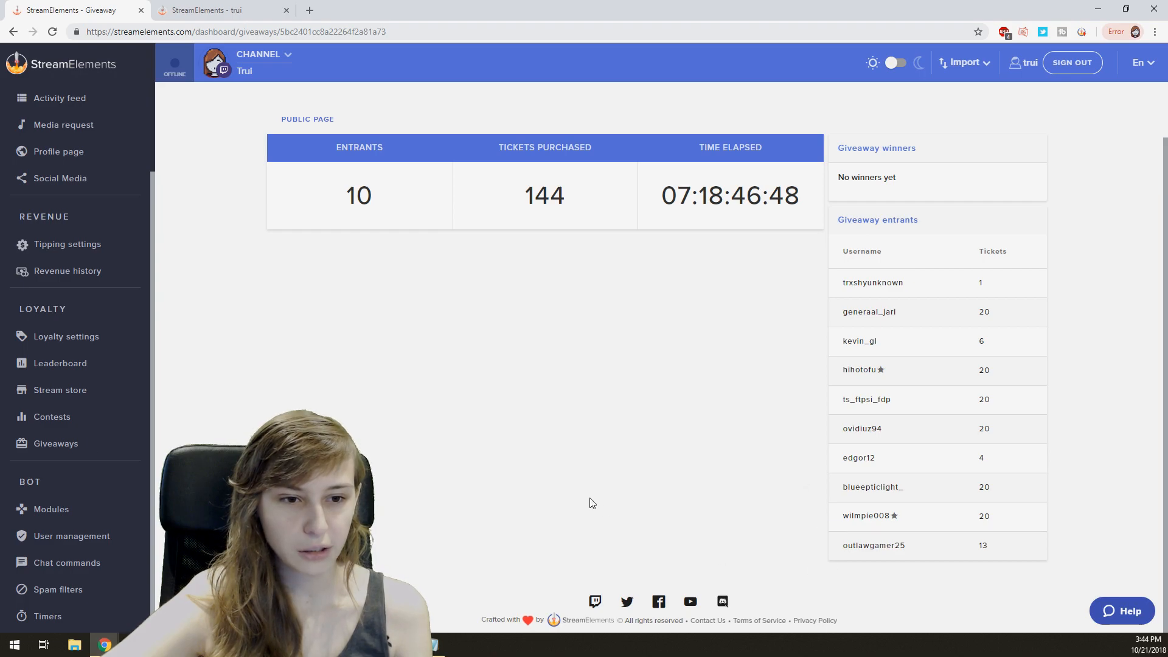
pyautogui.scroll(1, 590, 503)
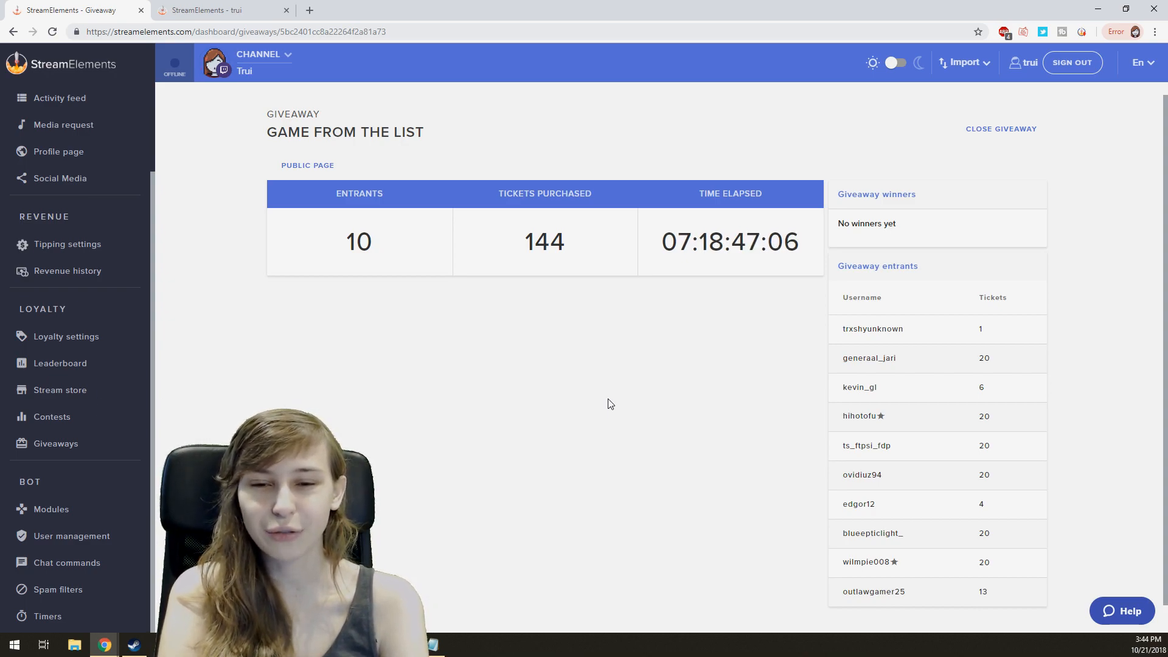
pyautogui.scroll(-1, 964, 378)
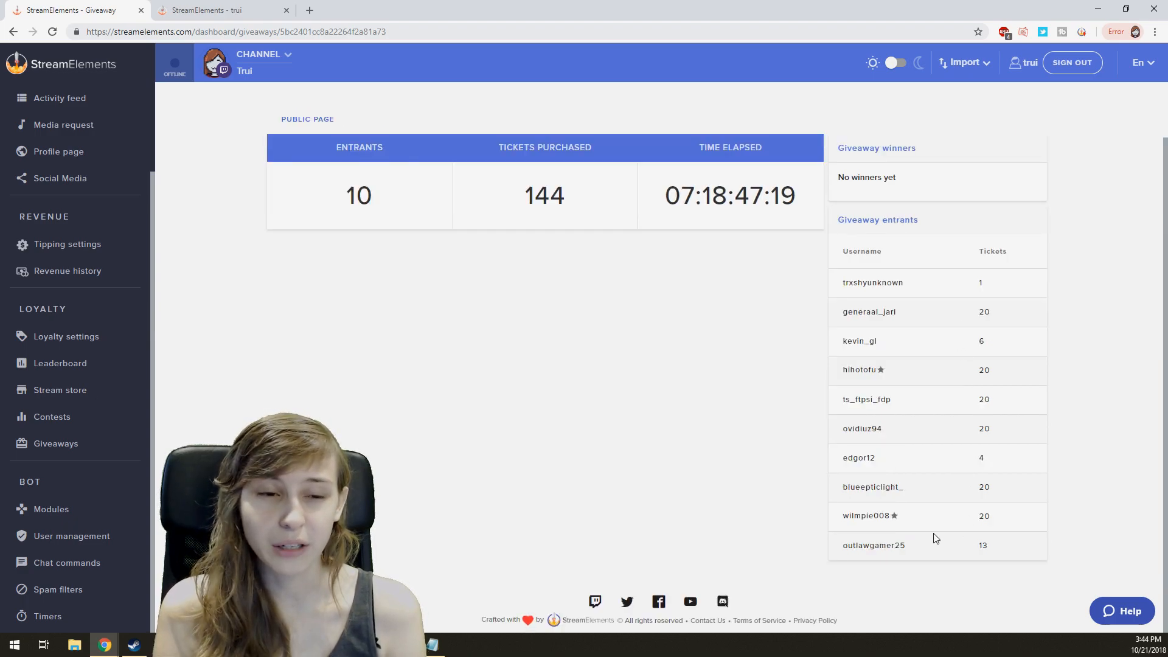
pyautogui.scroll(1, 514, 351)
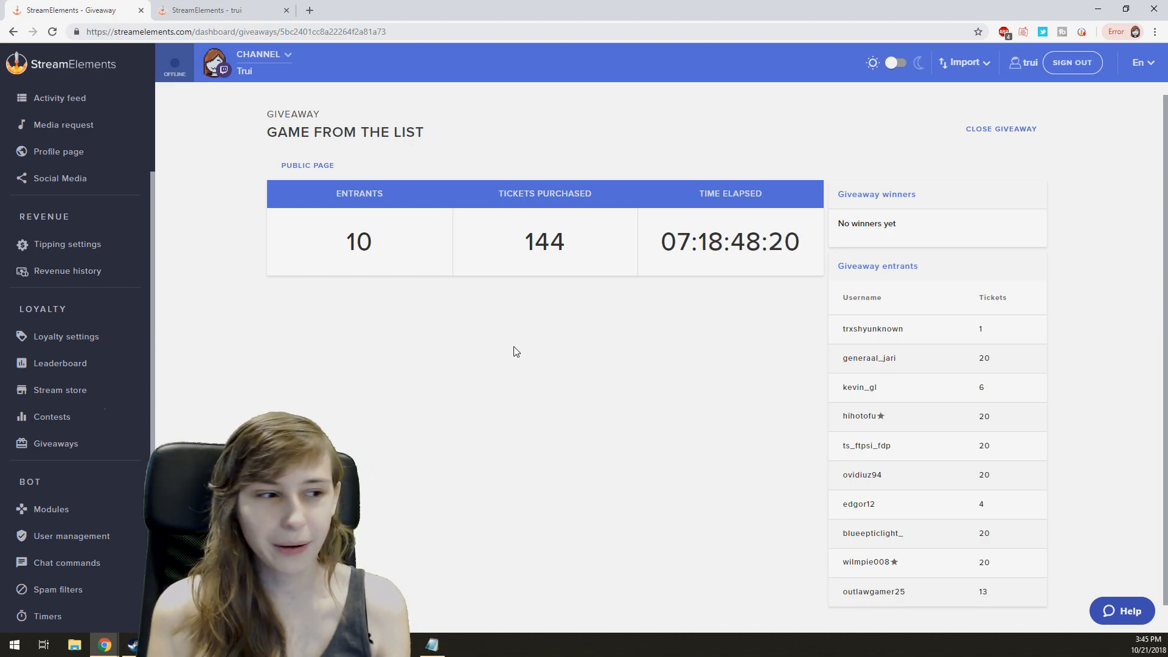
pyautogui.scroll(-1, 515, 351)
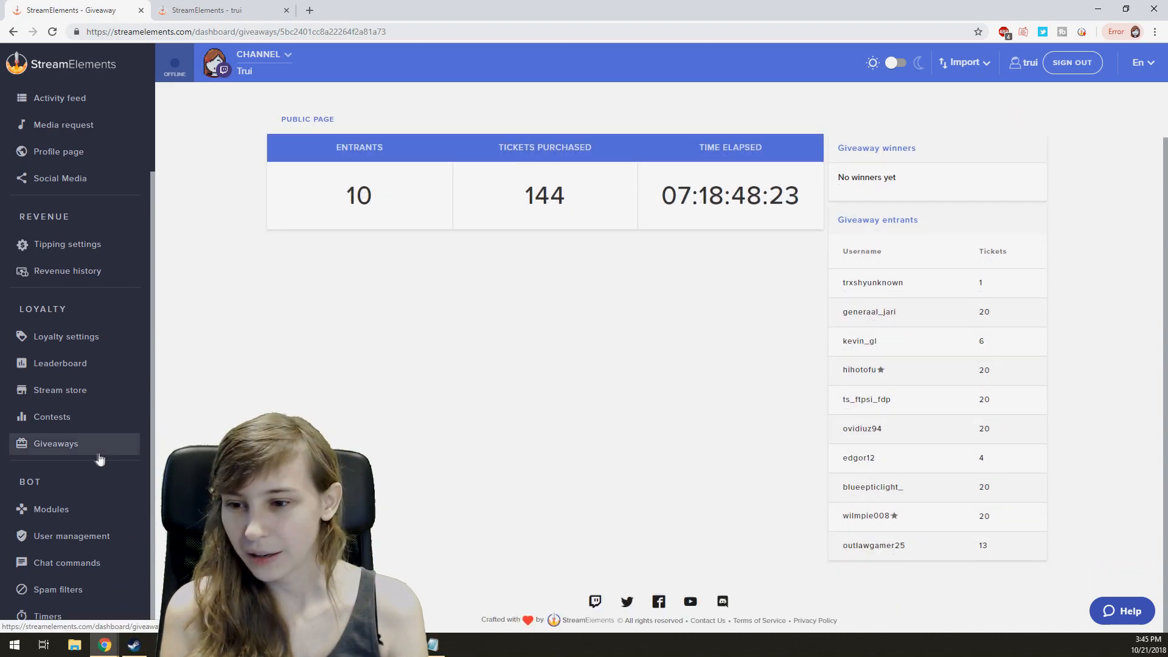
# Open the bot's modules page and look over all available modules, from Roulette and Raffle down to Chat alerts.
pyautogui.click(58, 519)
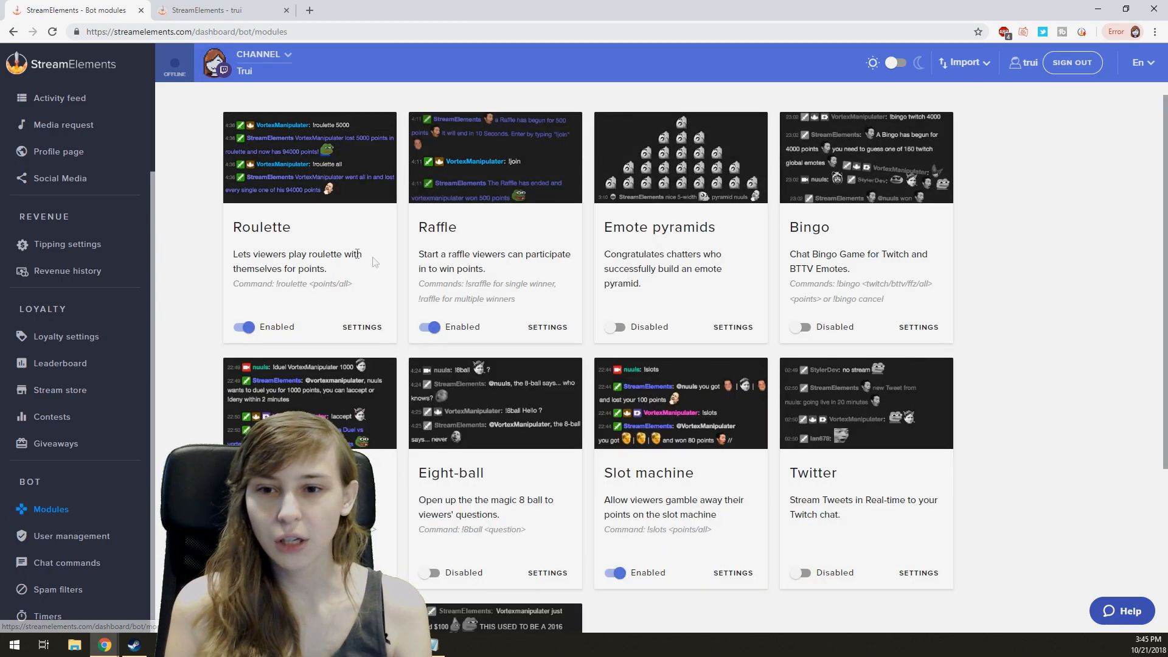
pyautogui.scroll(-3, 353, 341)
pyautogui.scroll(3, 358, 376)
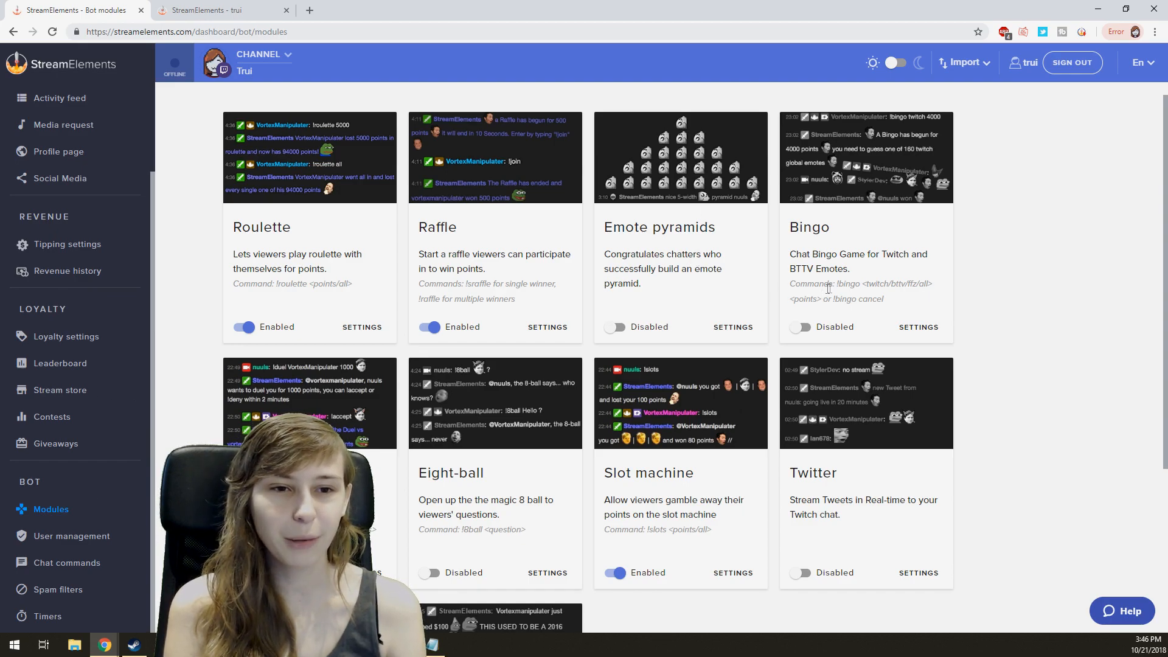
pyautogui.scroll(-2, 496, 377)
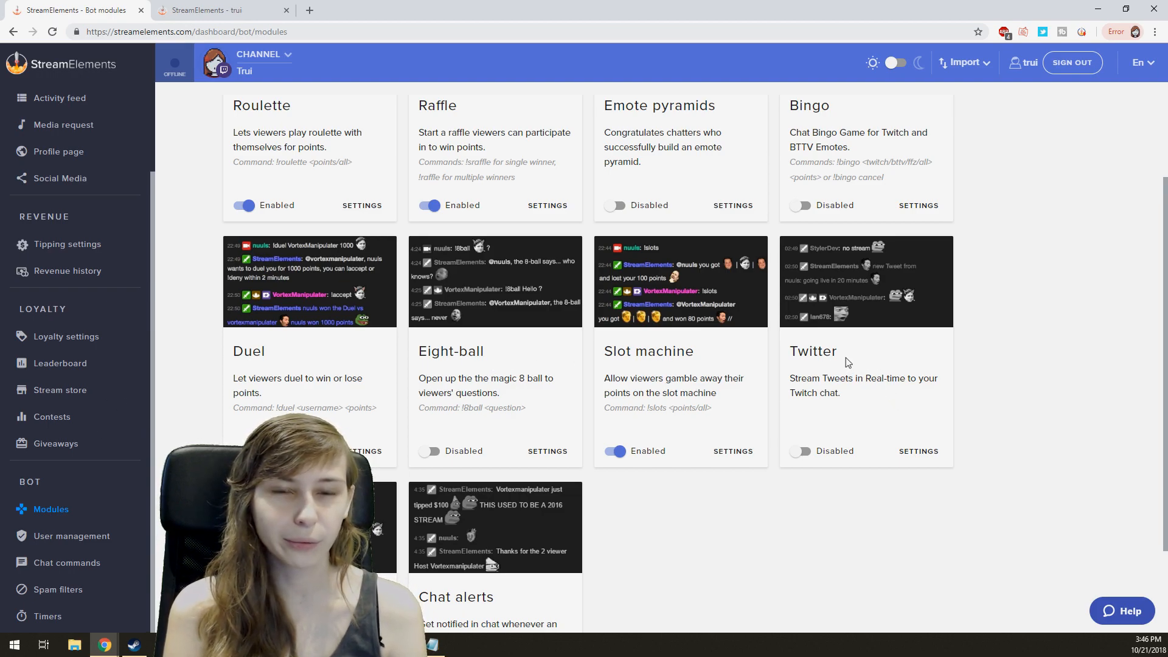
pyautogui.scroll(-3, 847, 363)
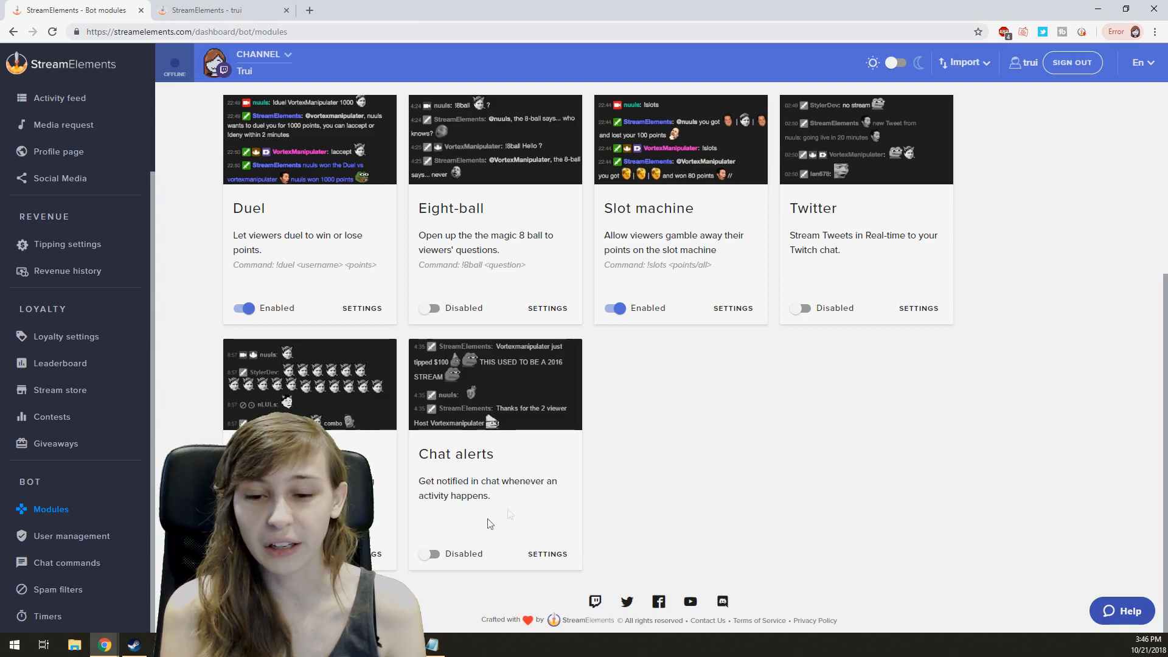
pyautogui.scroll(4, 503, 530)
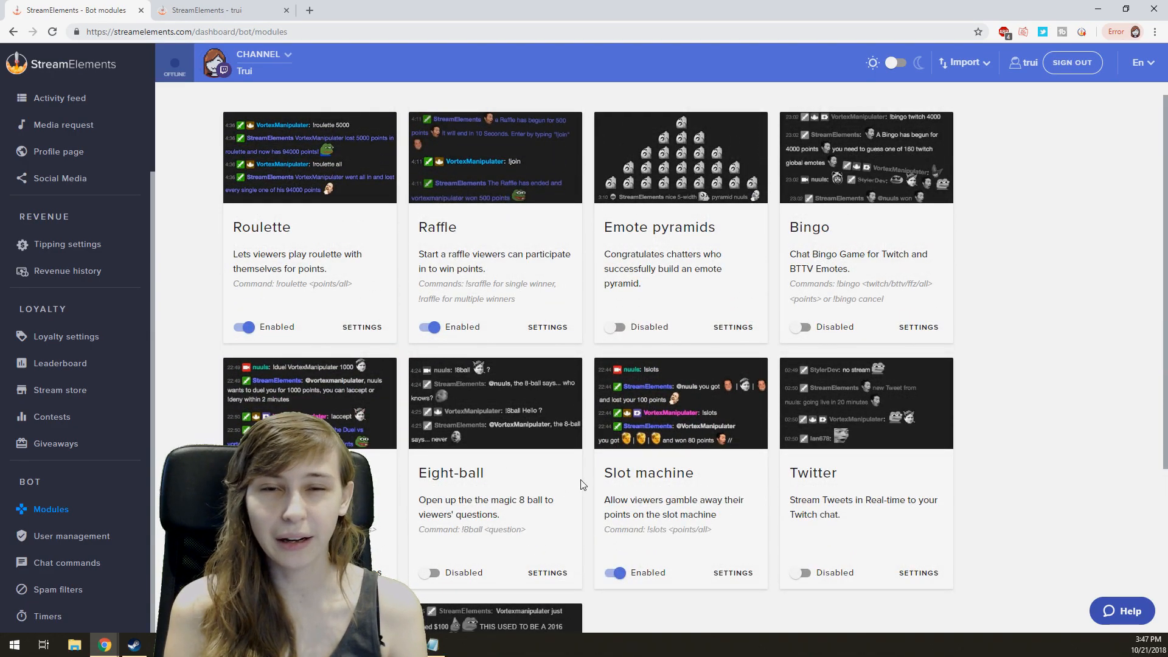
# Examine the Roulette module's win message variables, minimum amount, and user and global cooldowns, and close its settings without saving.
pyautogui.click(372, 329)
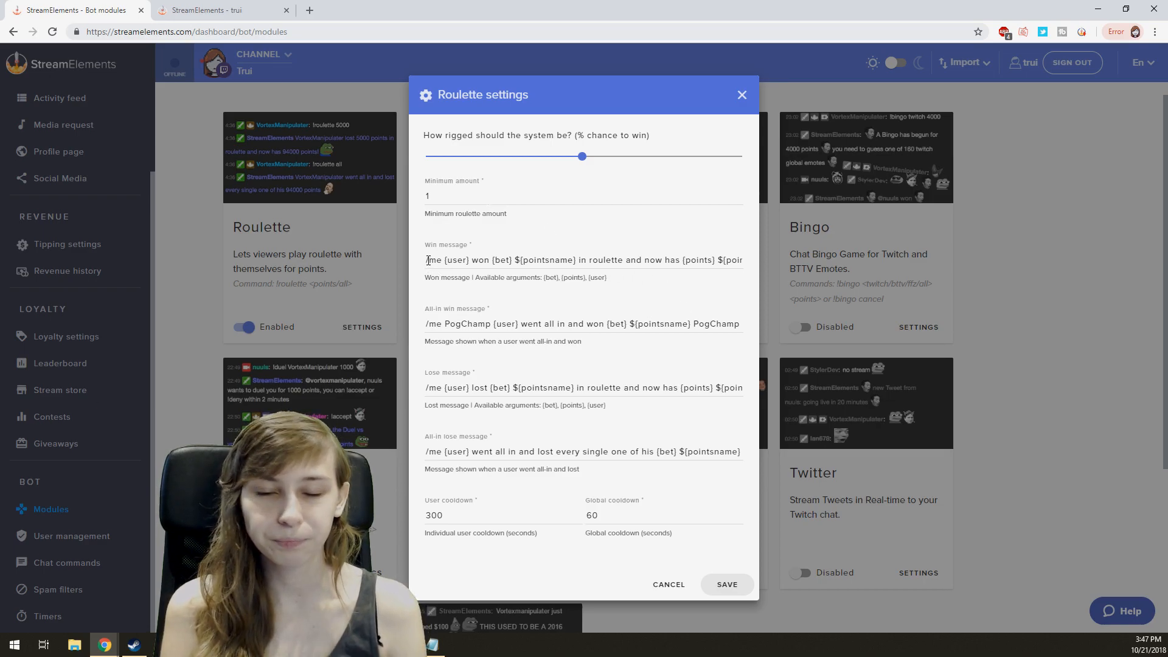
pyautogui.moveTo(665, 261); pyautogui.dragTo(642, 251)
pyautogui.click(572, 258)
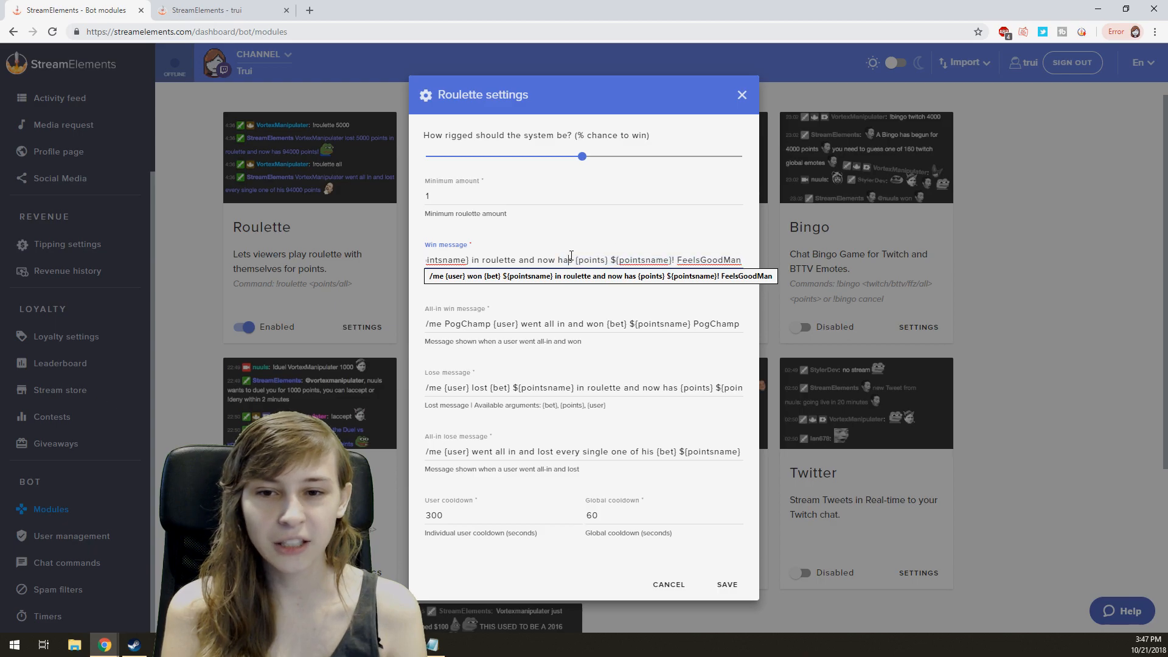
pyautogui.moveTo(673, 261); pyautogui.dragTo(618, 262)
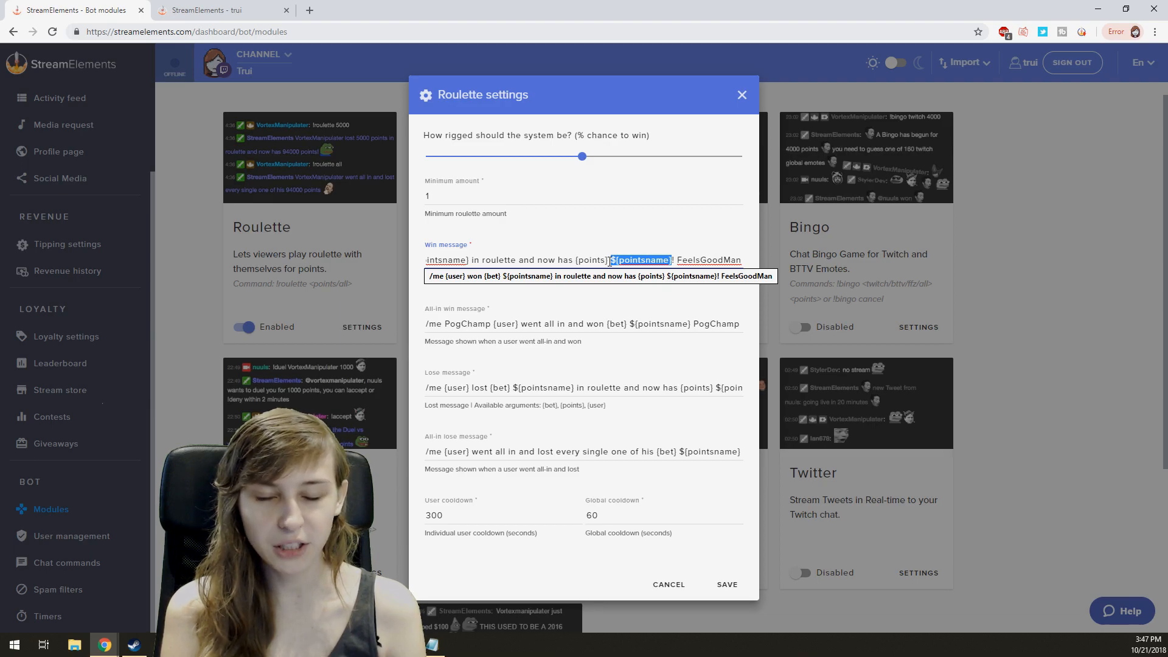
pyautogui.moveTo(609, 261); pyautogui.dragTo(578, 263)
pyautogui.click(602, 204)
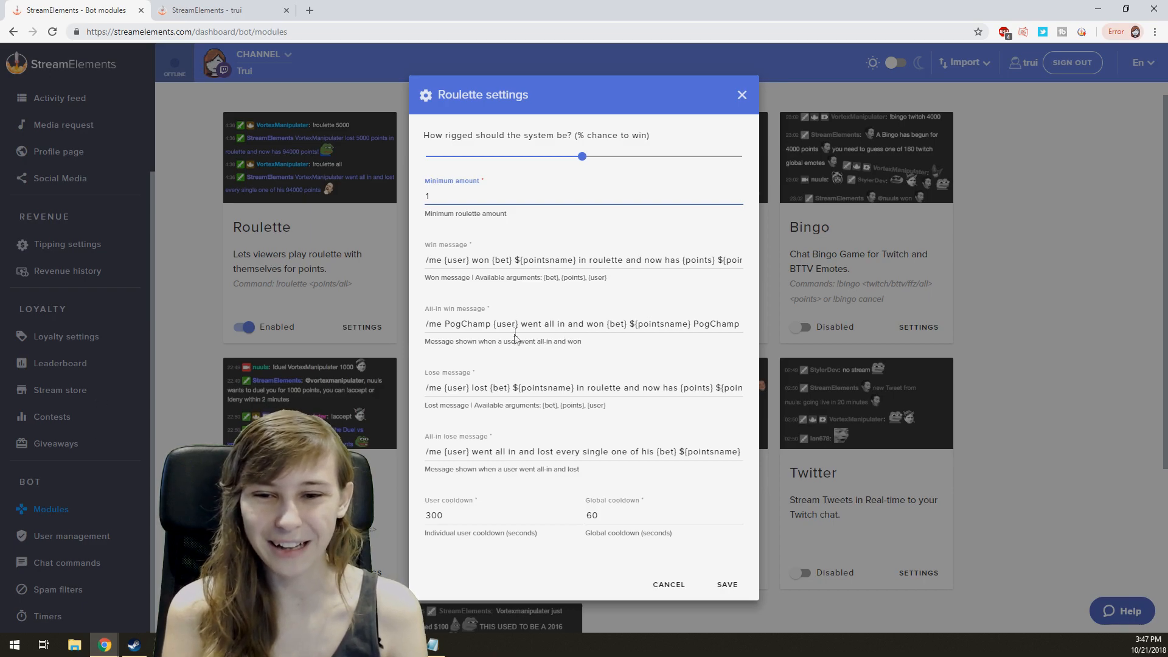
pyautogui.click(461, 522)
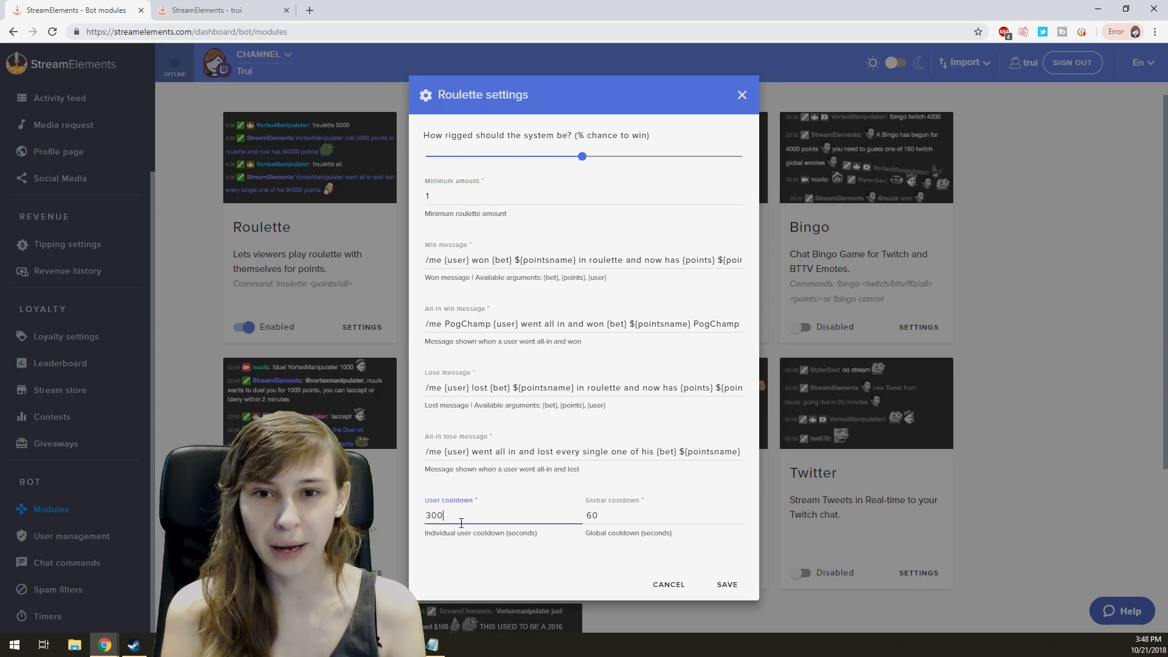
pyautogui.click(597, 517)
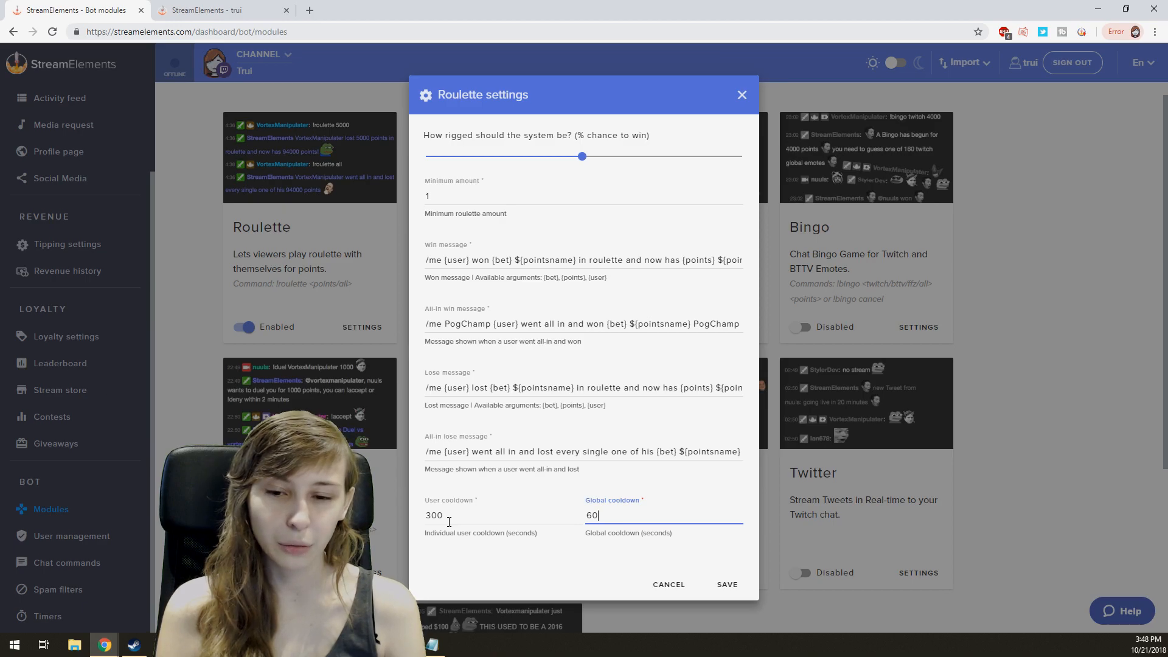
pyautogui.click(662, 587)
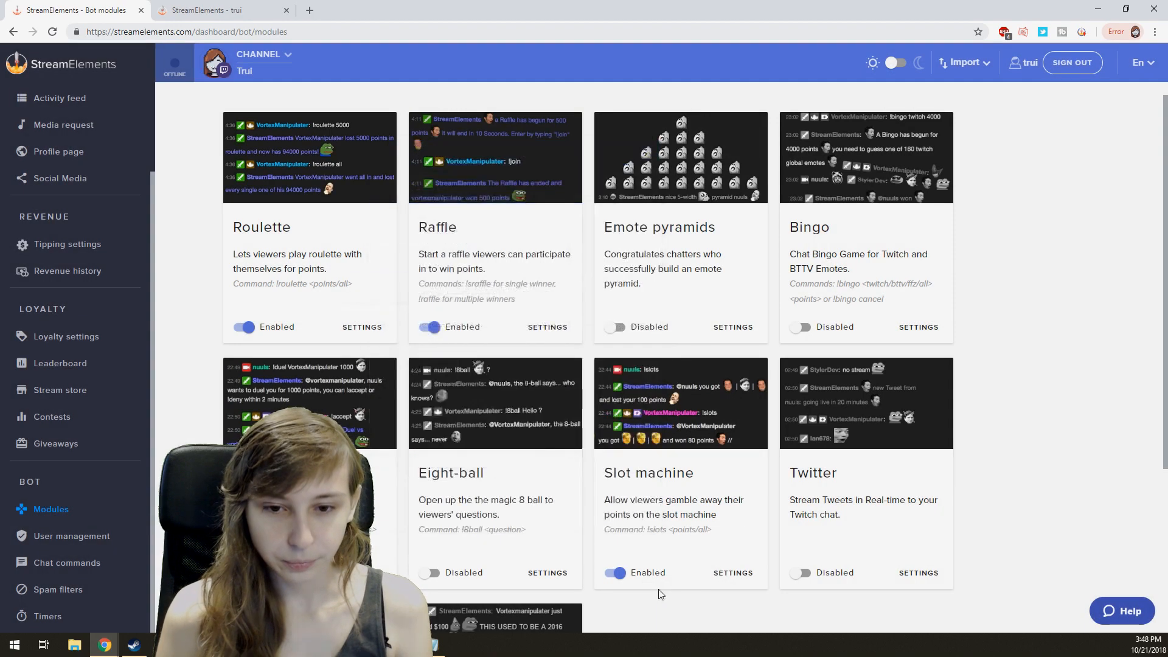
# Examine the Raffle module's settings and the Eight-ball module's full response list, closing both without saving.
pyautogui.click(556, 325)
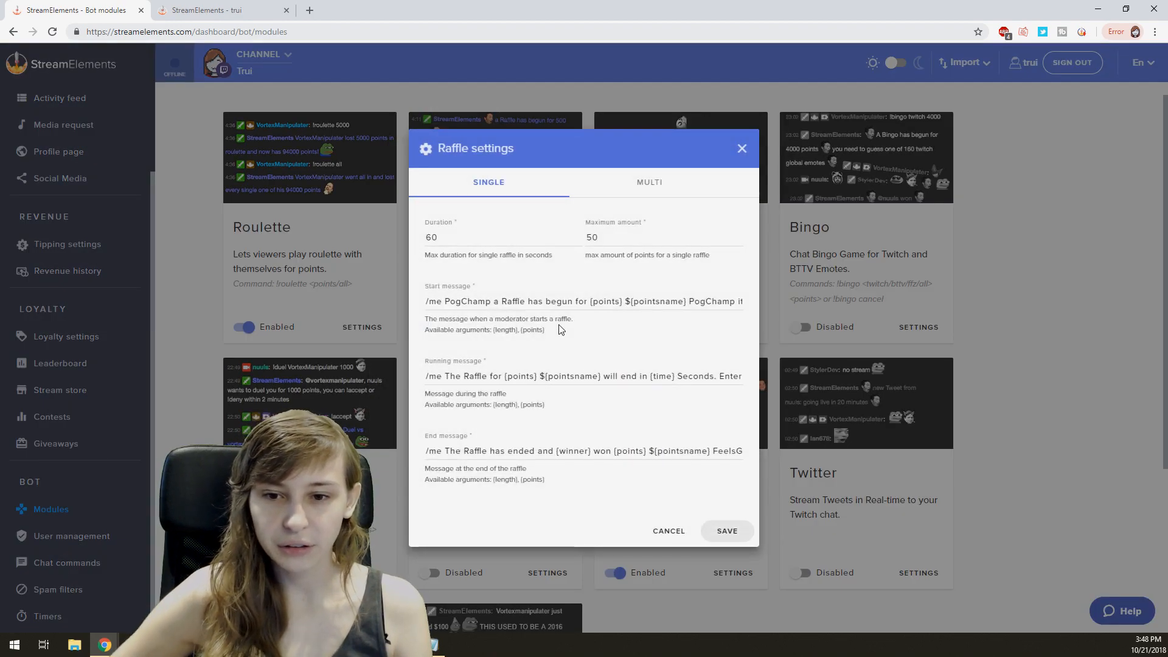
pyautogui.click(742, 148)
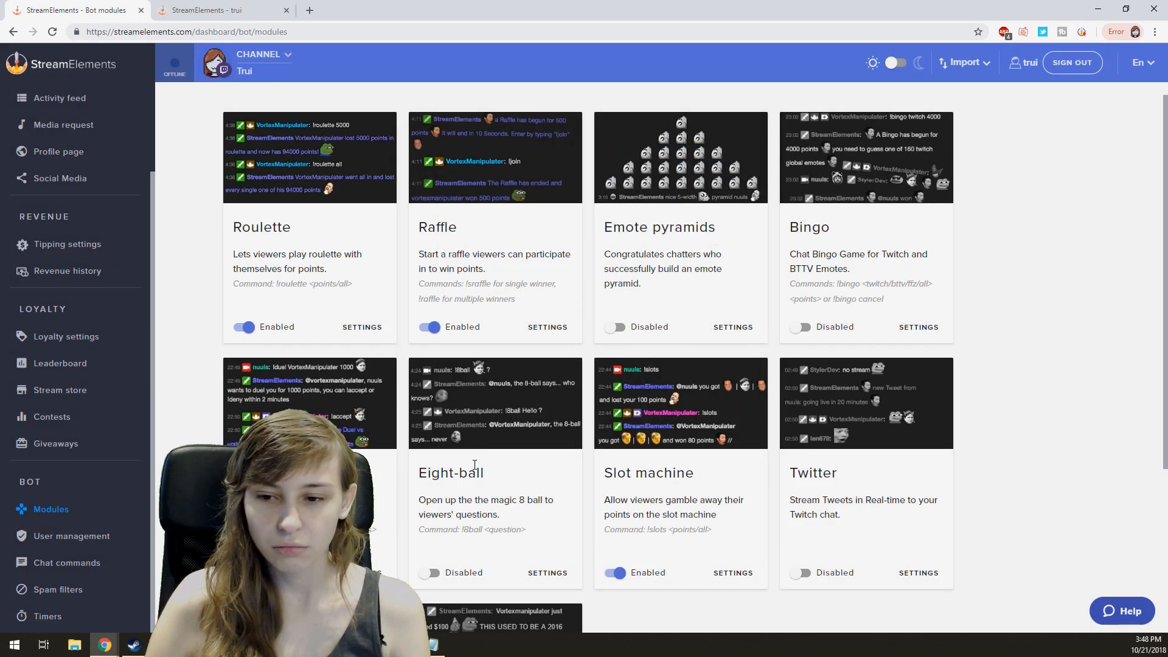
pyautogui.scroll(-3, 474, 465)
pyautogui.click(549, 329)
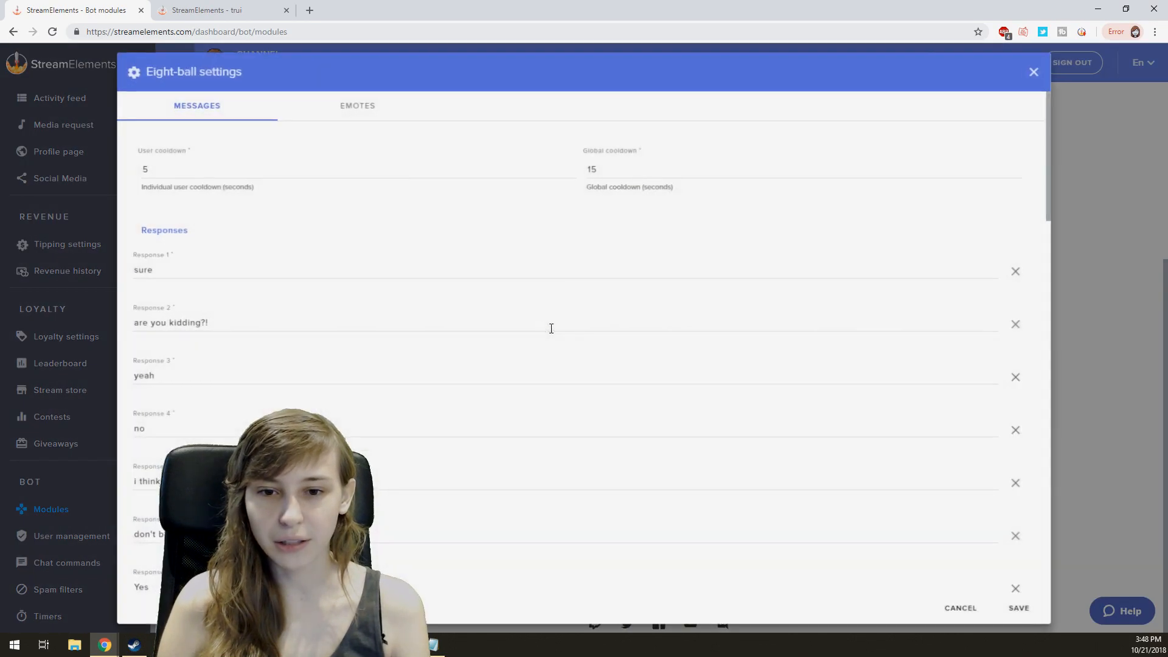
pyautogui.scroll(-3, 618, 332)
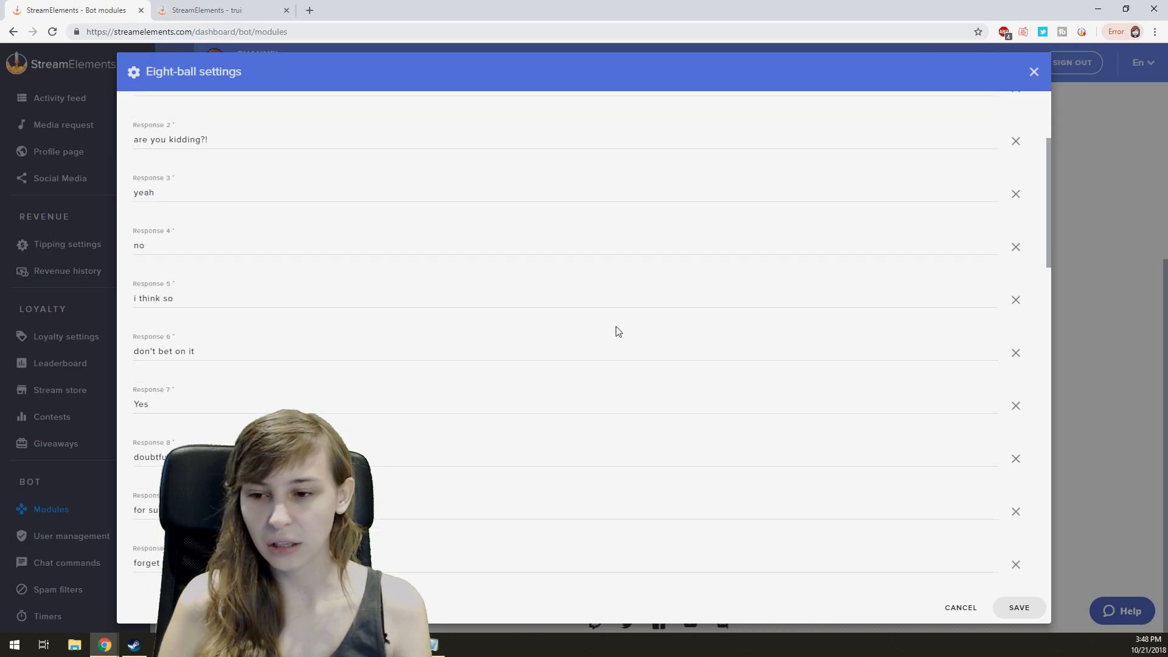
pyautogui.scroll(3, 619, 331)
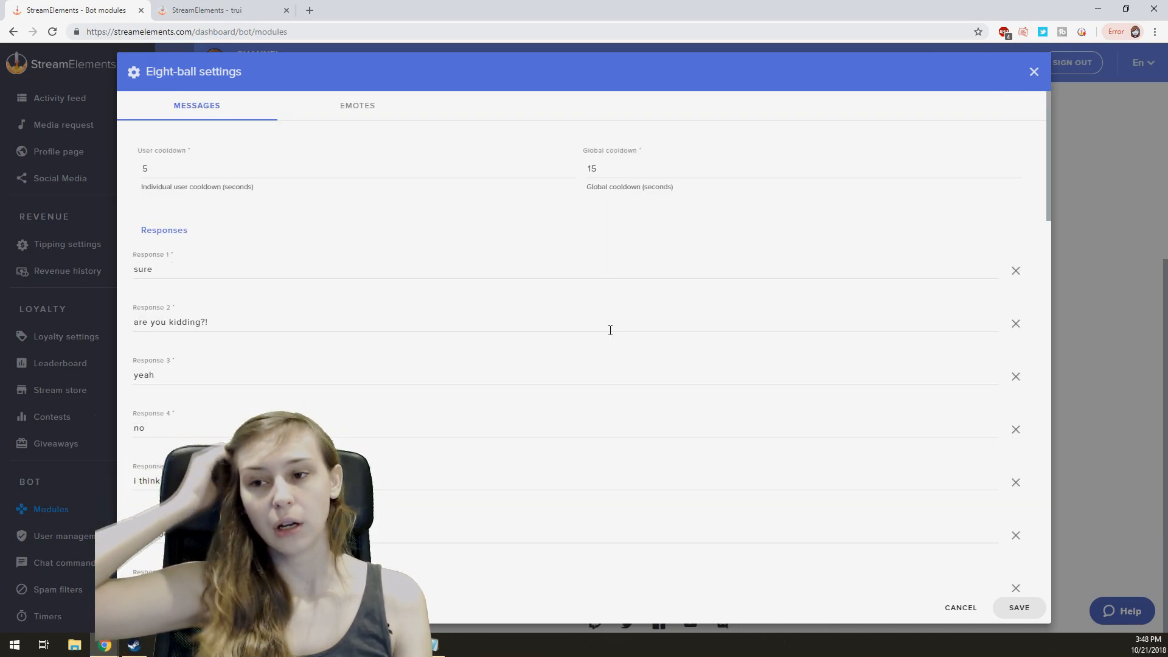
pyautogui.scroll(-9, 194, 286)
pyautogui.scroll(-15, 192, 293)
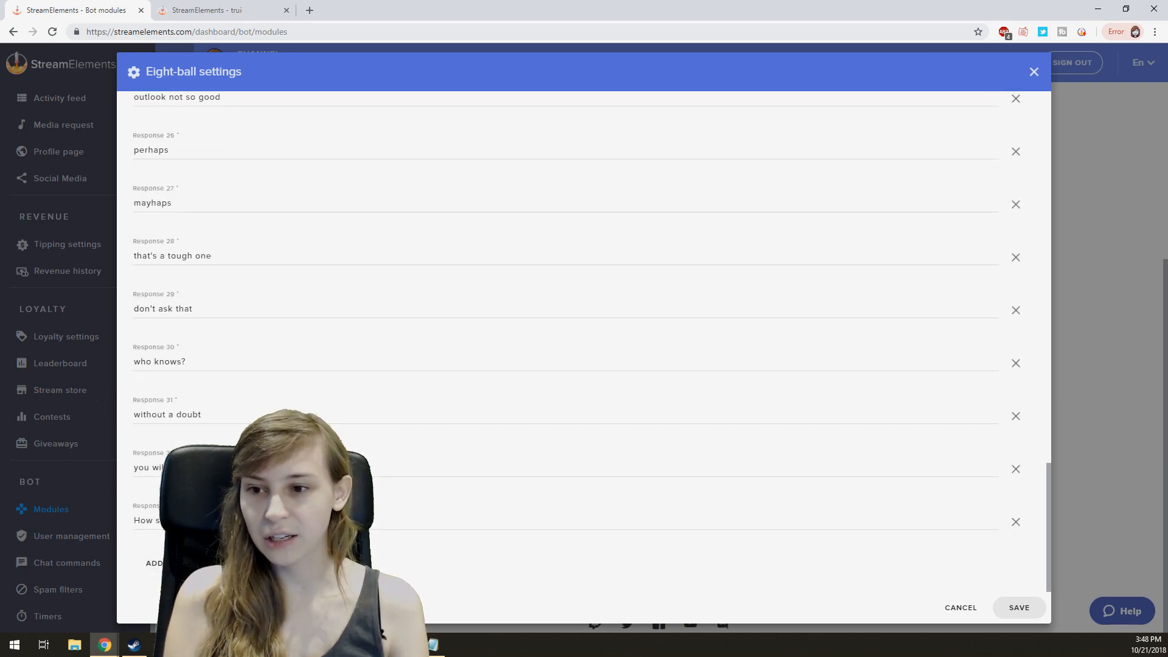
pyautogui.click(1034, 72)
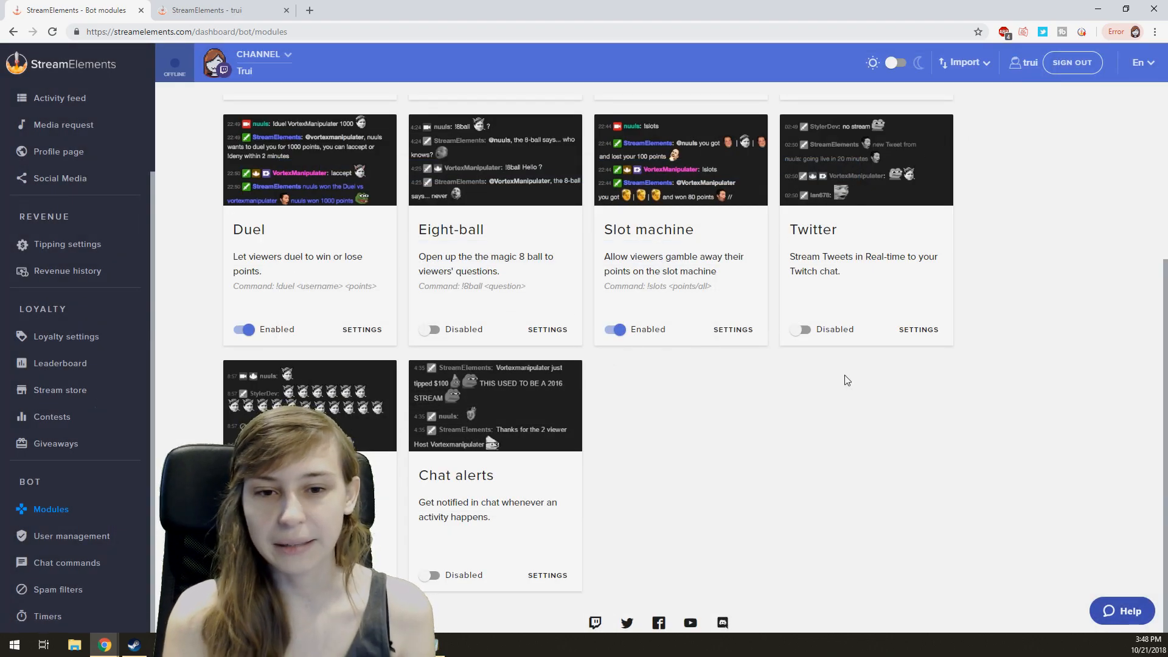
# Open the bot's user management page and view the regulars list and the moderators list.
pyautogui.scroll(-1, 694, 388)
pyautogui.click(72, 537)
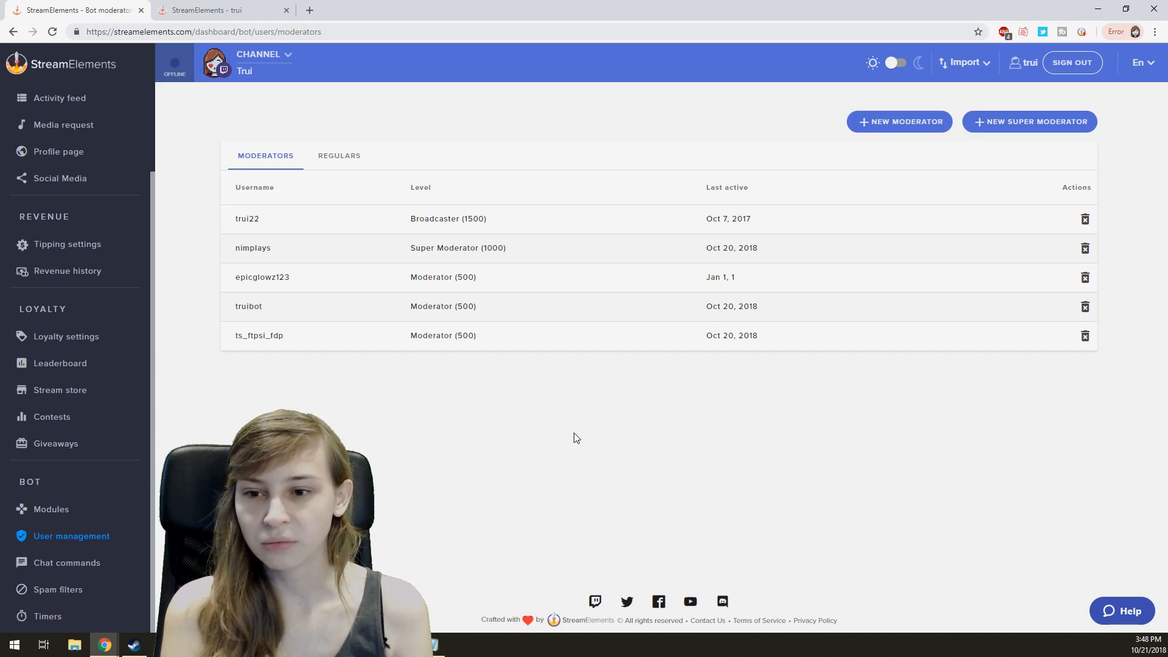
pyautogui.click(338, 163)
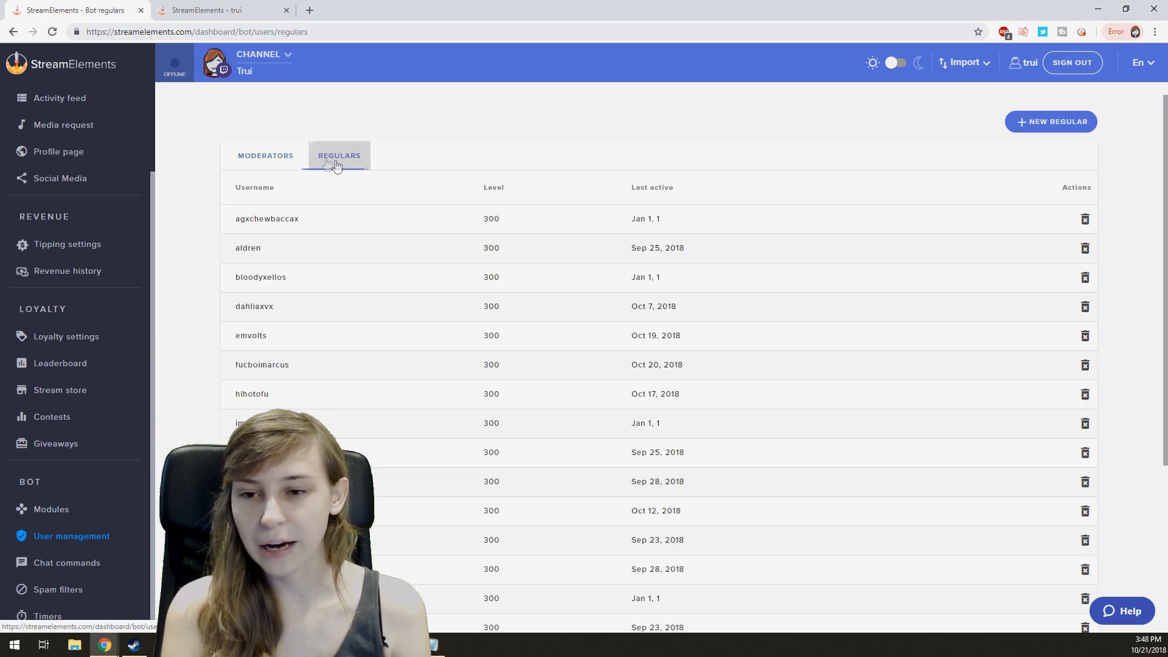
pyautogui.click(288, 161)
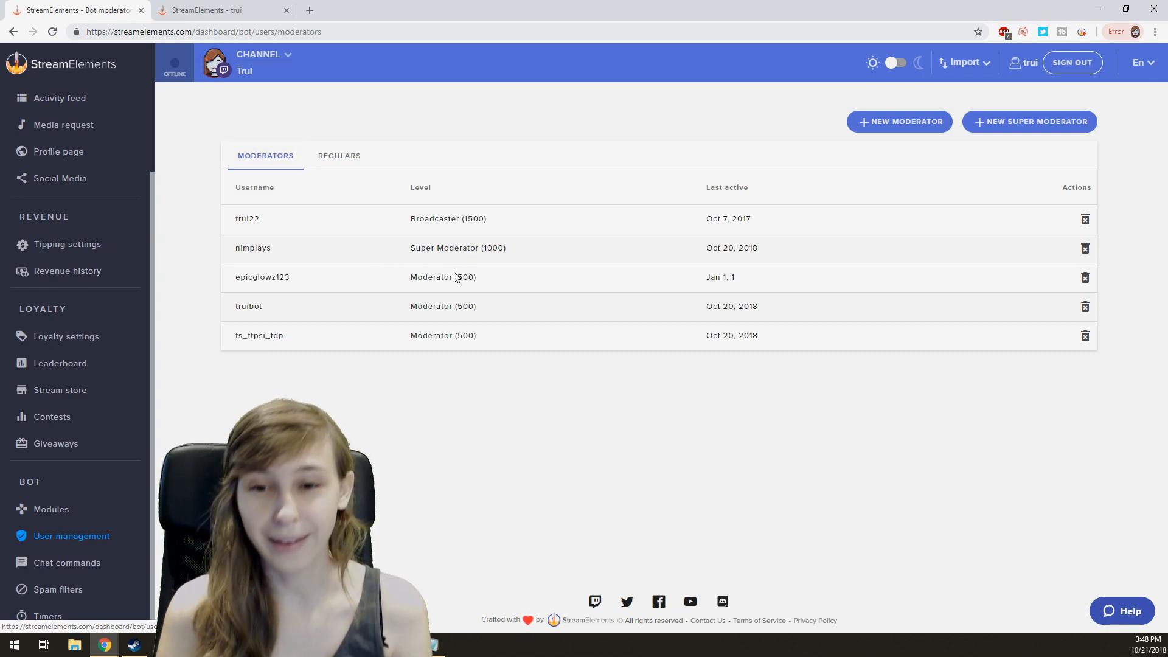
# Open the chat commands page and examine the default commands, including the !followage command and its description.
pyautogui.click(88, 568)
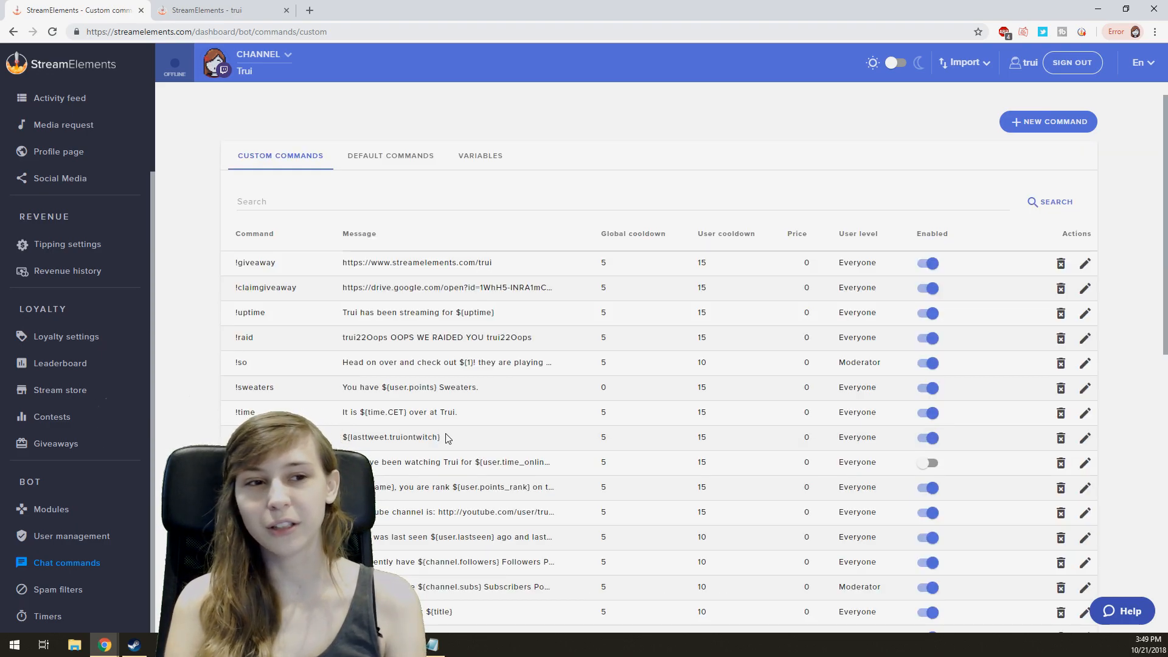
pyautogui.click(404, 163)
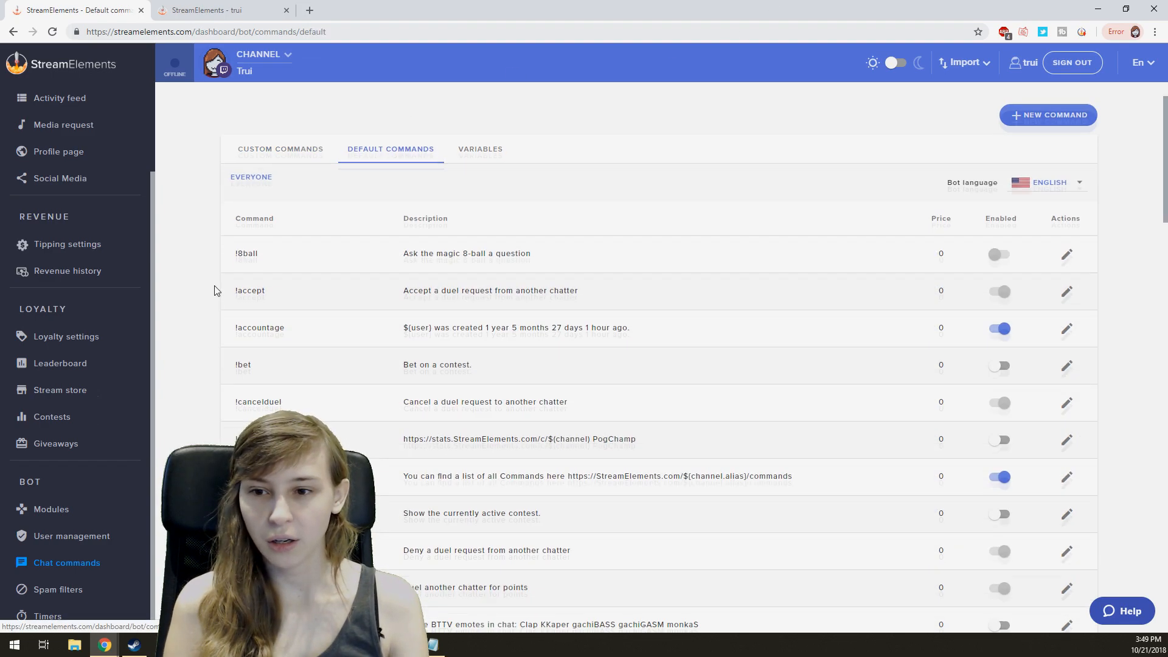
pyautogui.scroll(-2, 225, 289)
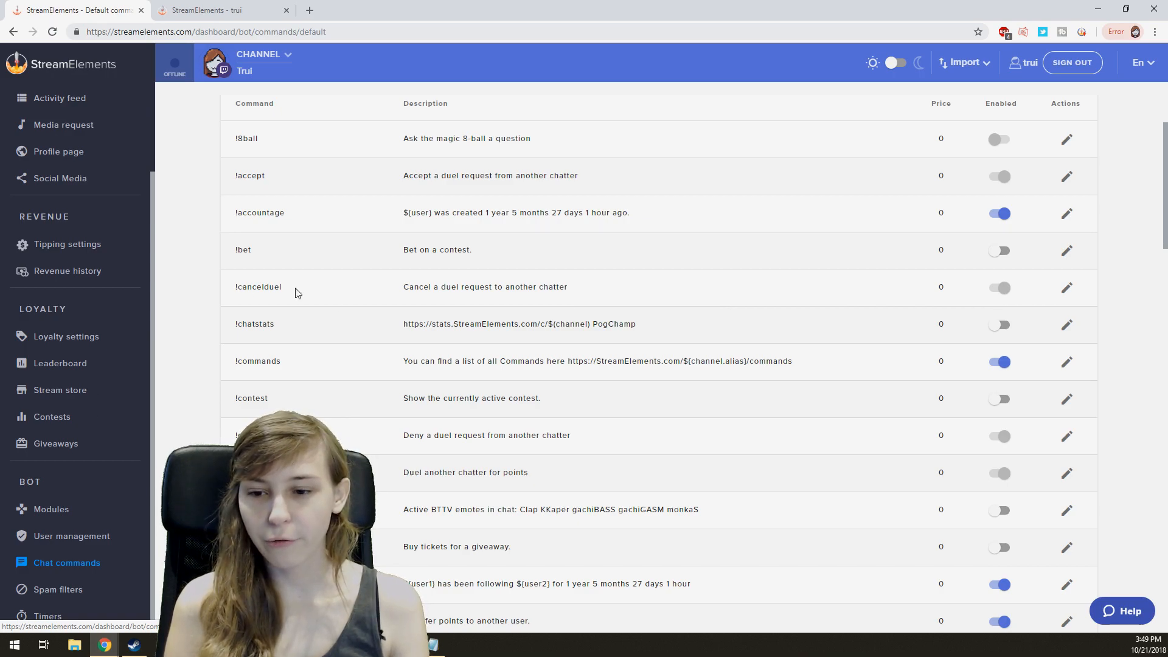
pyautogui.scroll(-3, 297, 294)
pyautogui.moveTo(231, 400); pyautogui.dragTo(705, 392)
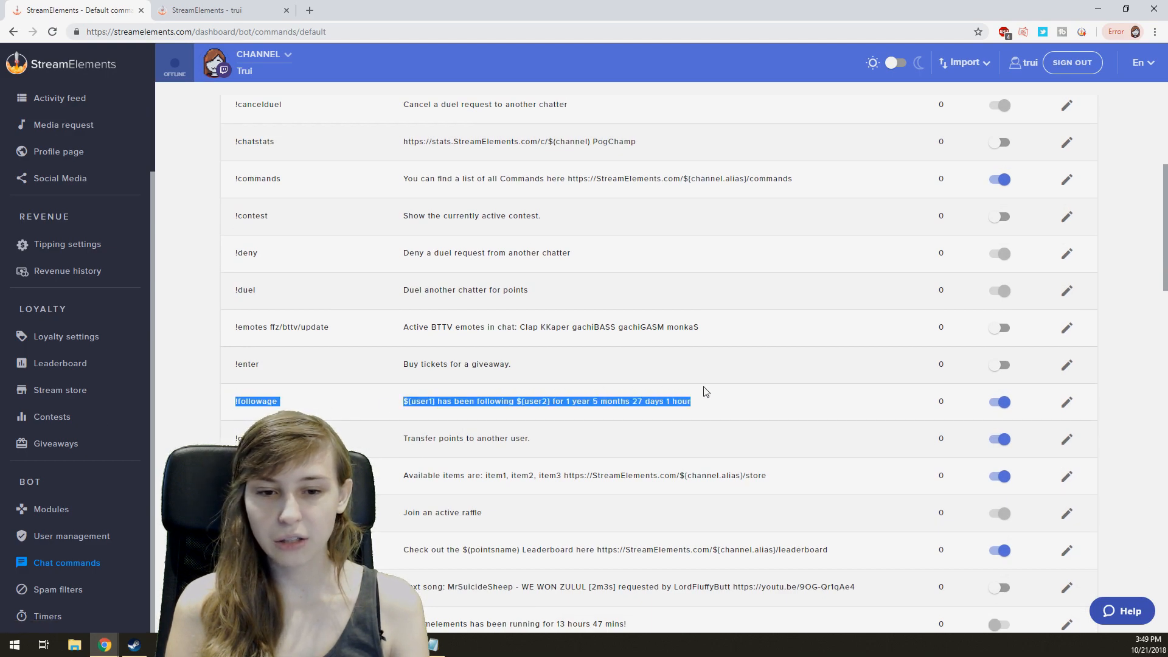
pyautogui.click(735, 396)
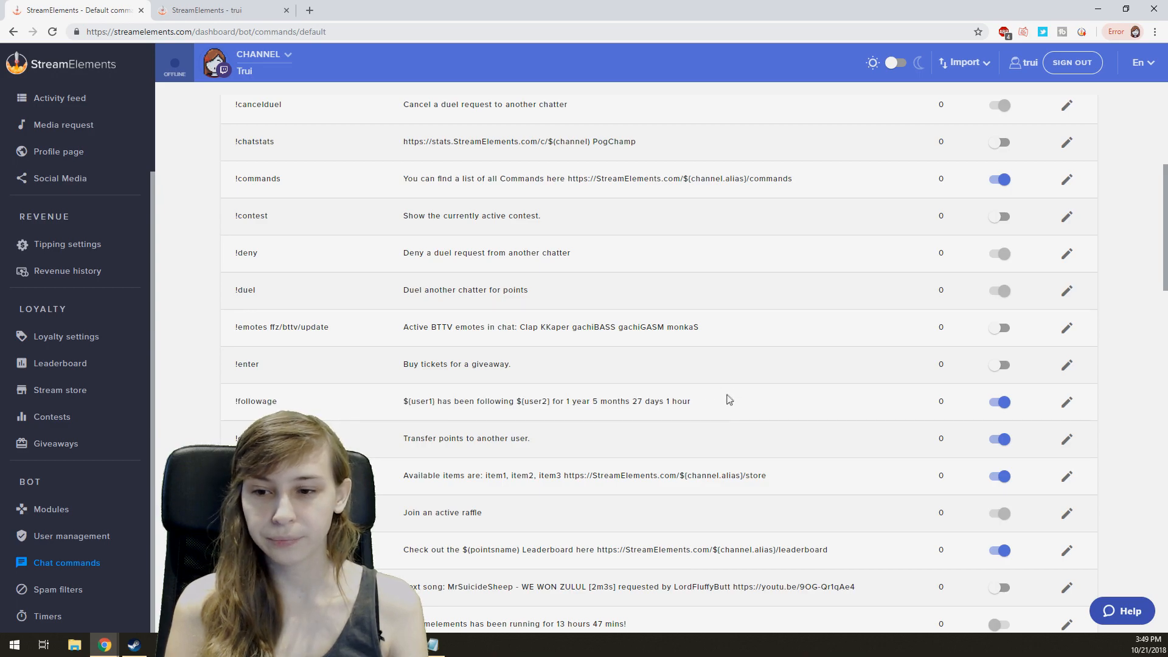
pyautogui.scroll(-1, 728, 399)
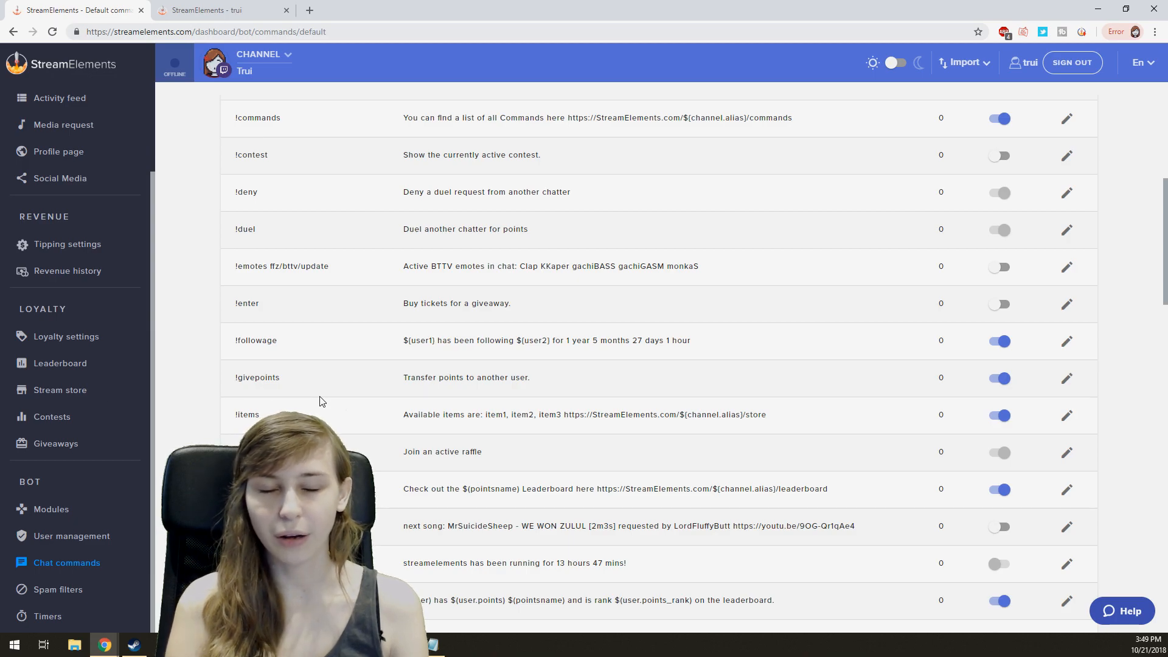
pyautogui.scroll(-4, 323, 403)
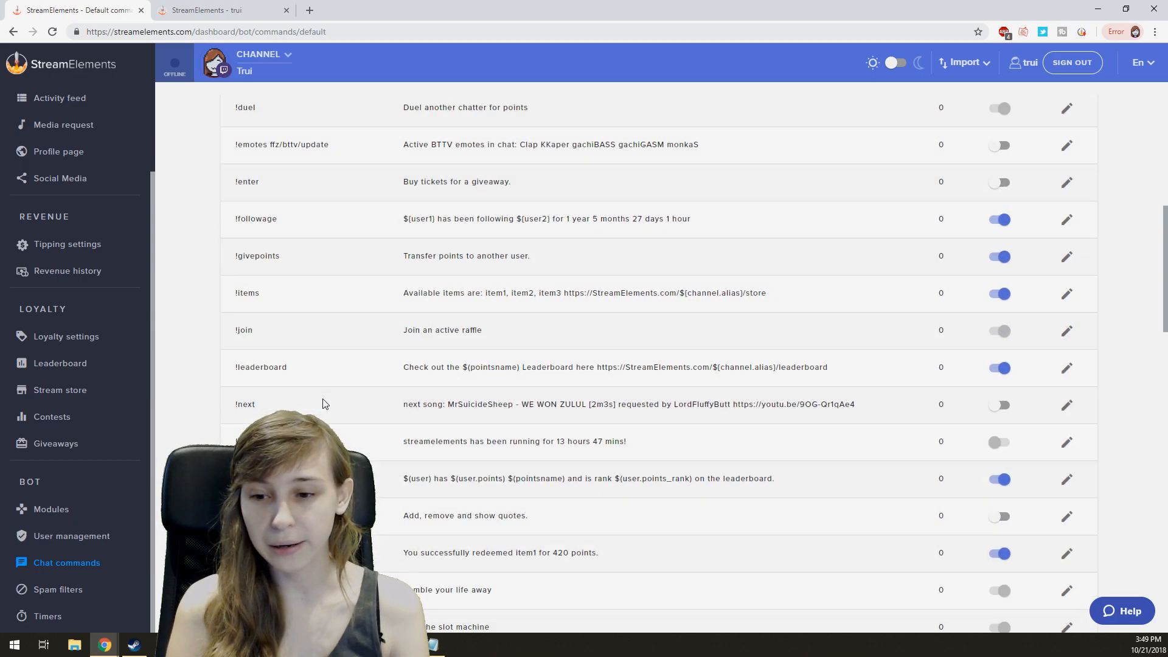
pyautogui.scroll(10, 323, 403)
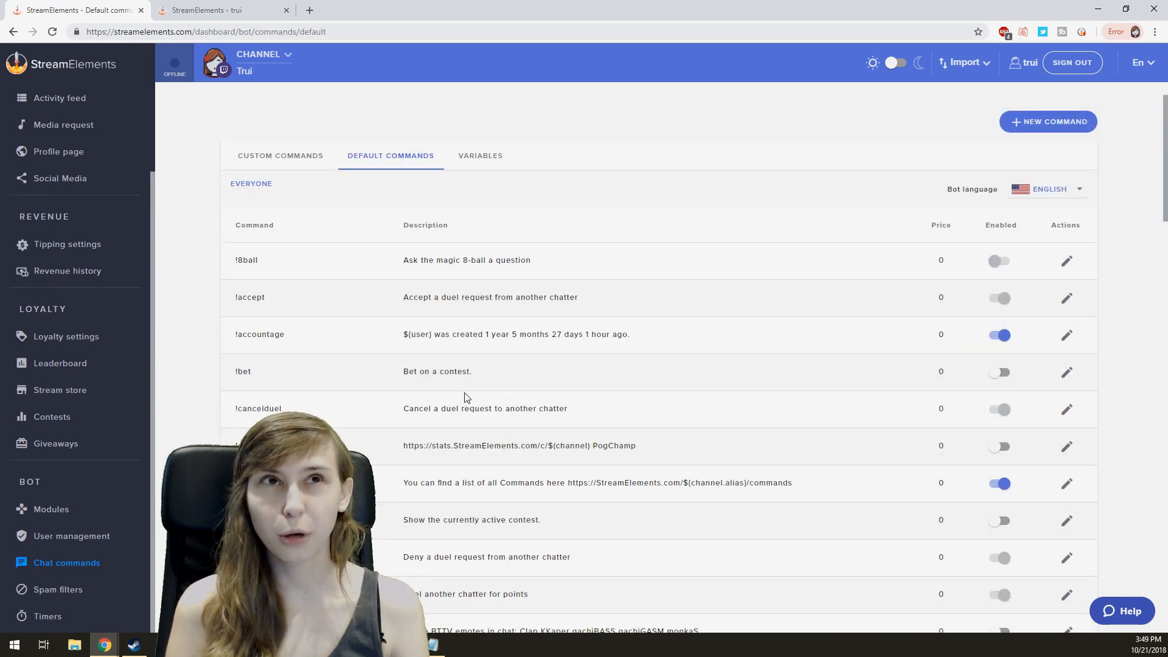
# Look through the custom chat commands and their messages, including !uptime and !youtube, down to the lower part of the list.
pyautogui.click(292, 159)
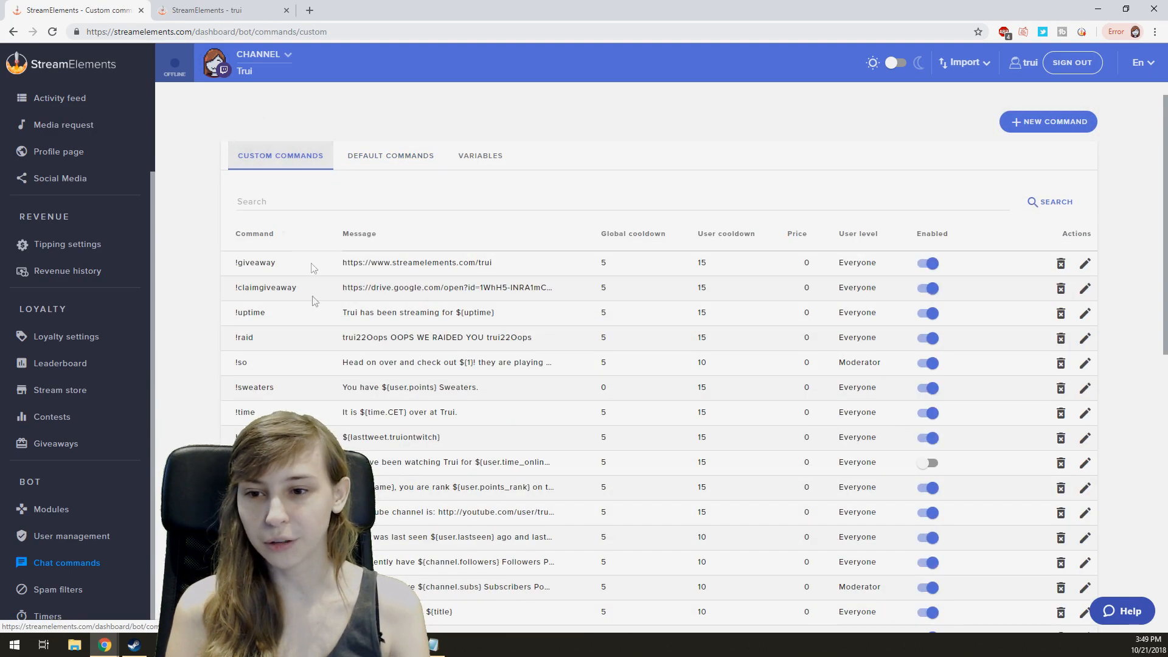
pyautogui.moveTo(236, 312); pyautogui.dragTo(514, 313)
pyautogui.scroll(-3, 535, 360)
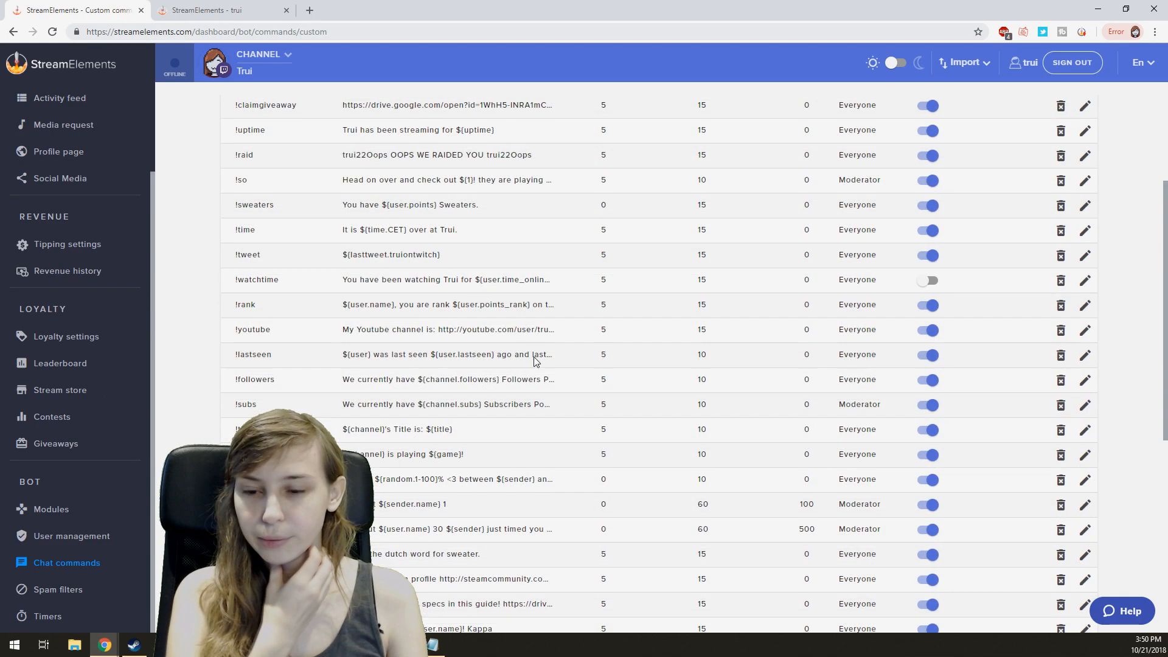
pyautogui.moveTo(338, 331); pyautogui.dragTo(464, 330)
pyautogui.click(550, 330)
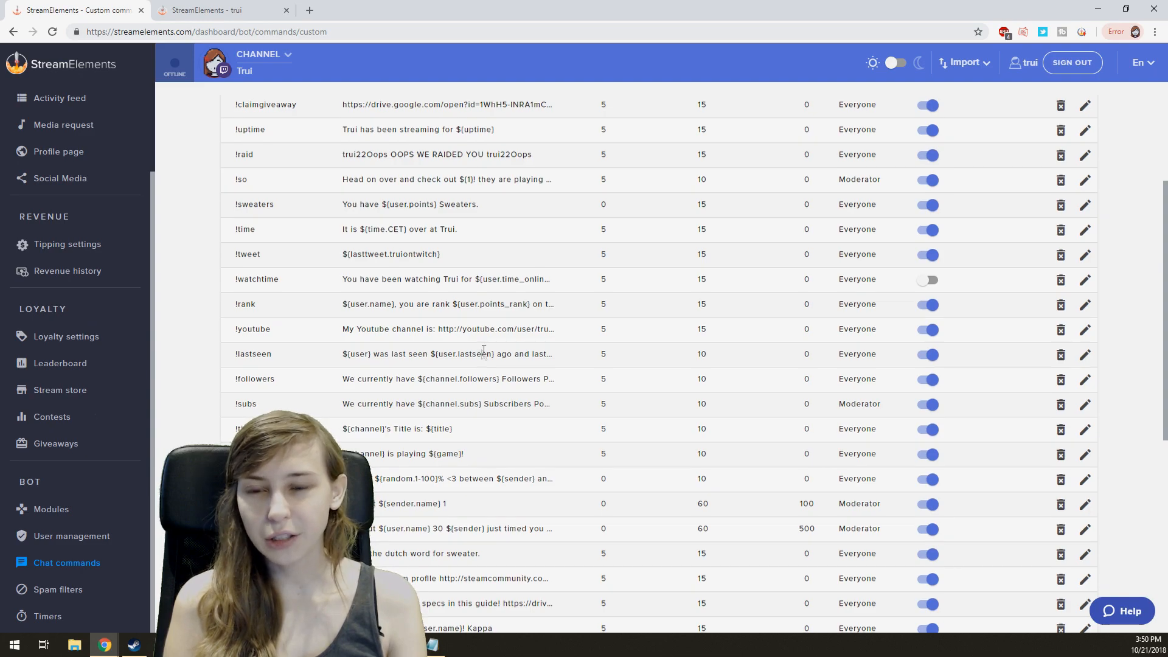
pyautogui.scroll(-3, 482, 350)
pyautogui.scroll(4, 484, 350)
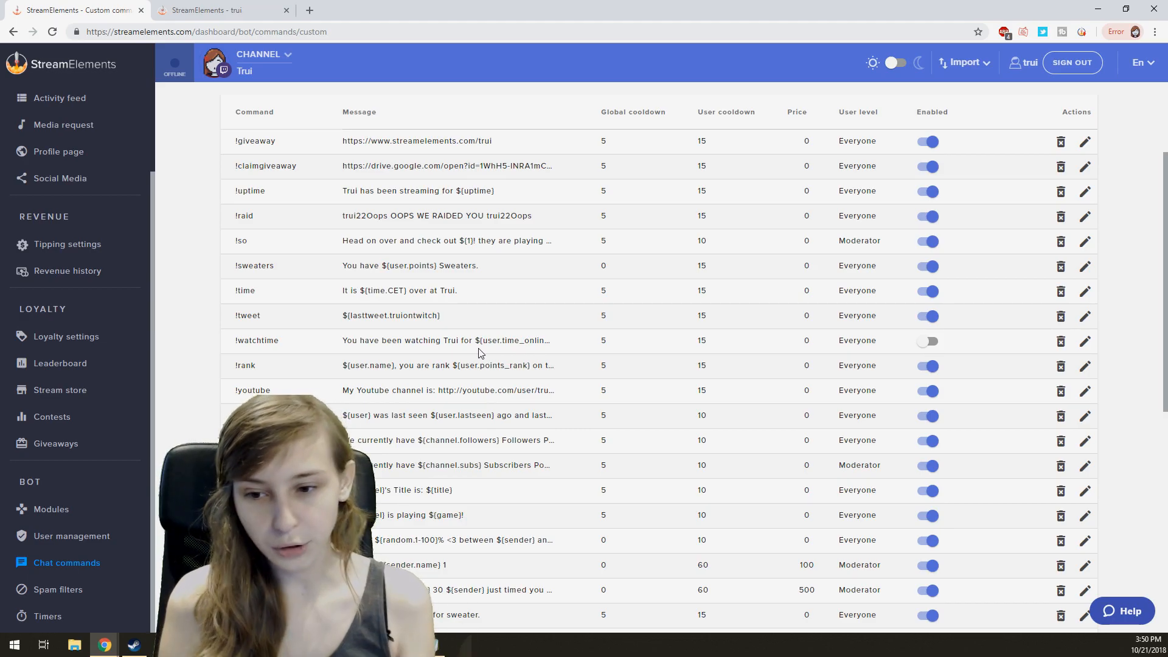
pyautogui.scroll(-8, 475, 355)
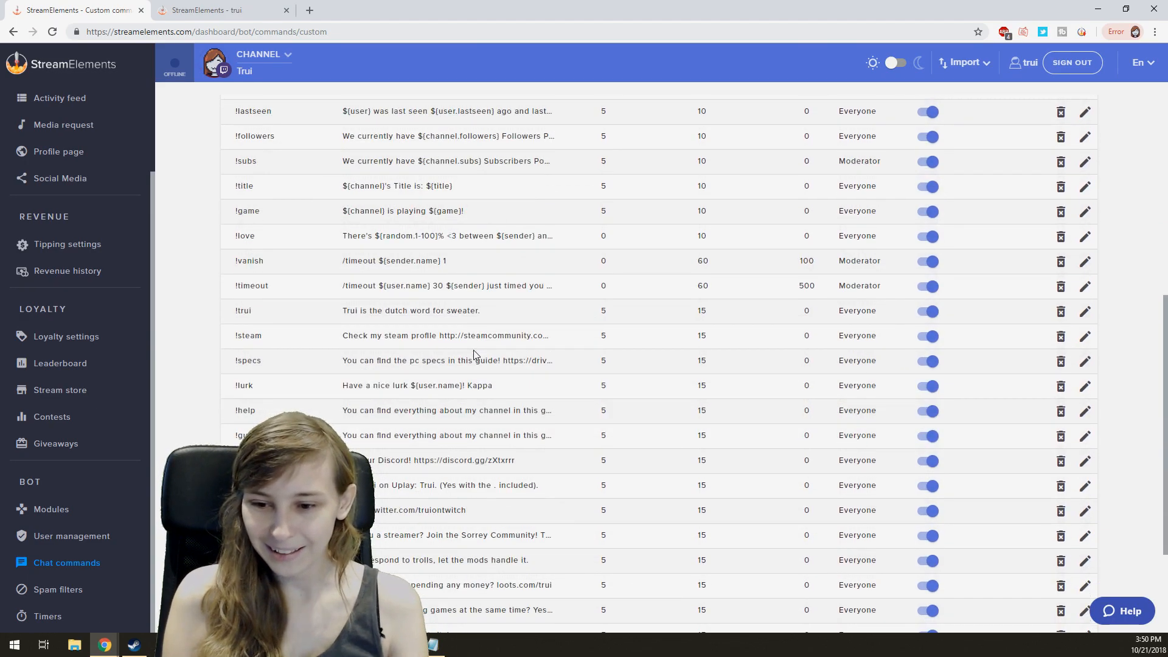
# Return to the start of the custom commands list and look through the default chat commands.
pyautogui.scroll(3, 474, 355)
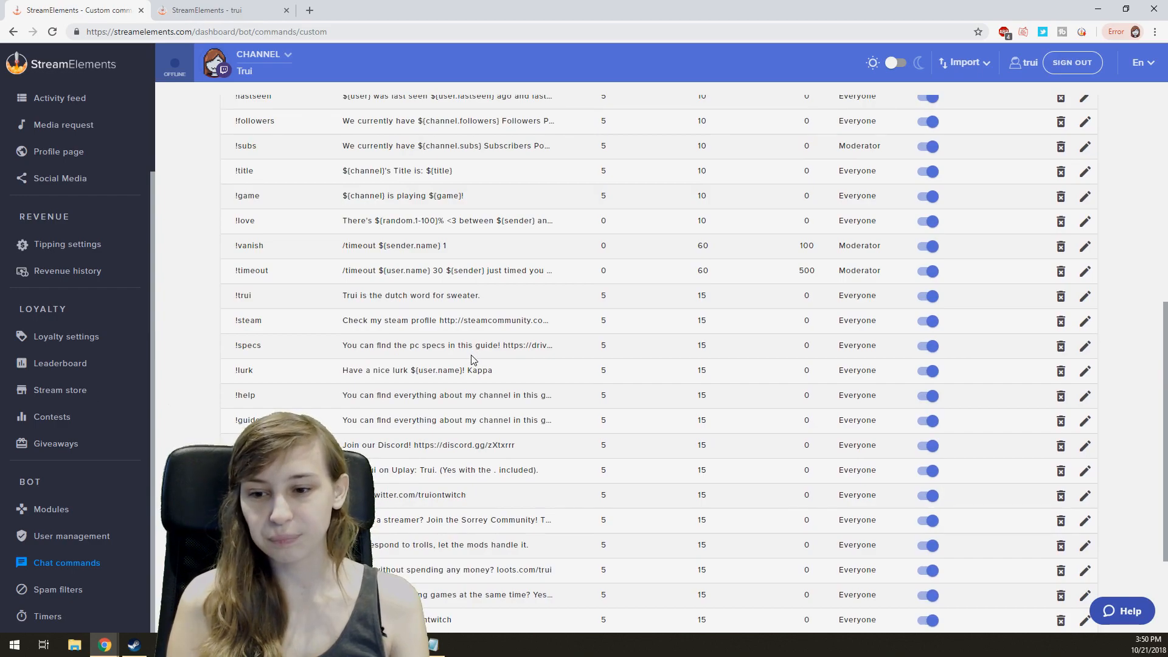
pyautogui.scroll(7, 474, 359)
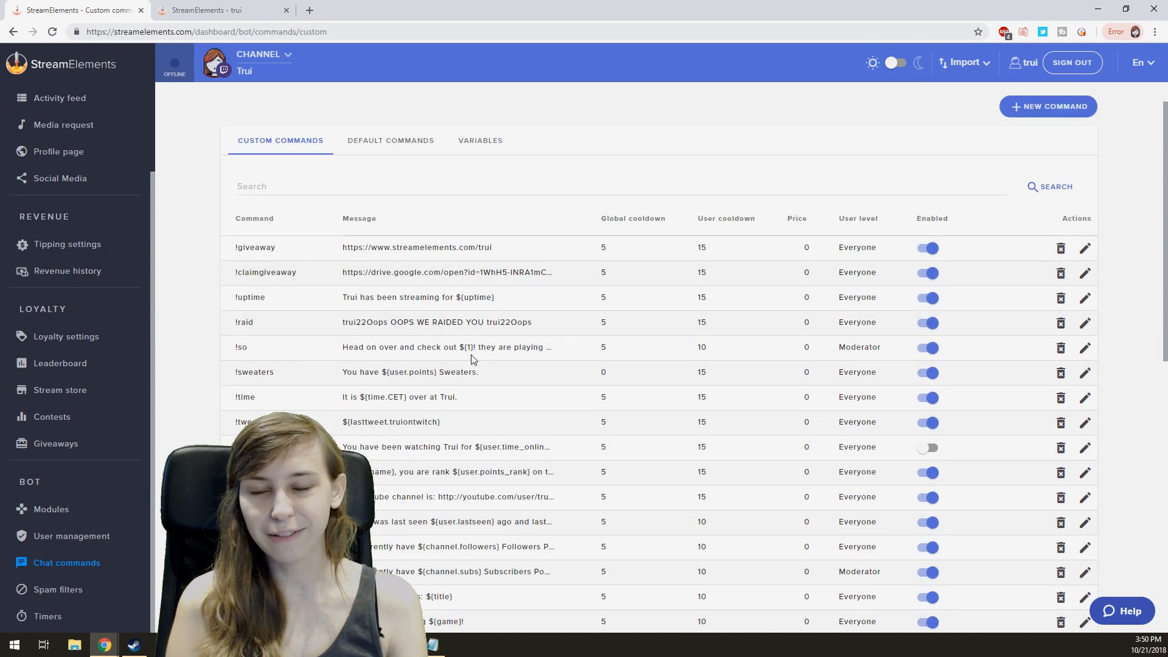
pyautogui.click(411, 140)
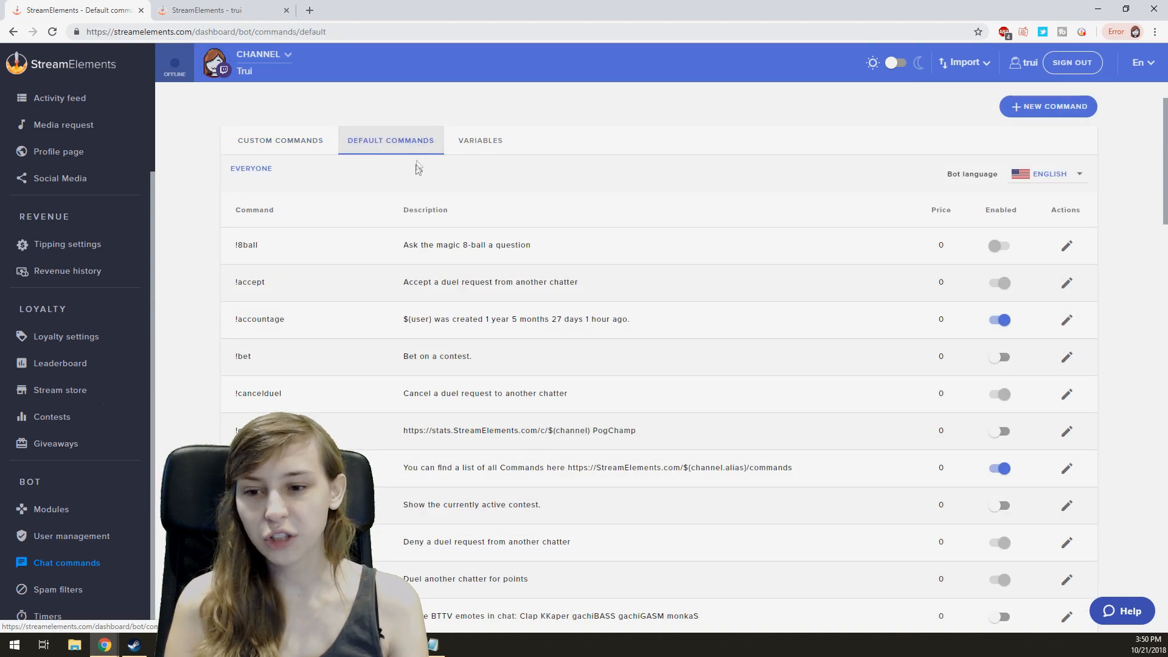
pyautogui.scroll(-5, 1028, 262)
pyautogui.scroll(-2, 1017, 456)
pyautogui.scroll(7, 995, 340)
# View the command variables list and examine the description of the ${user} variable.
pyautogui.click(480, 156)
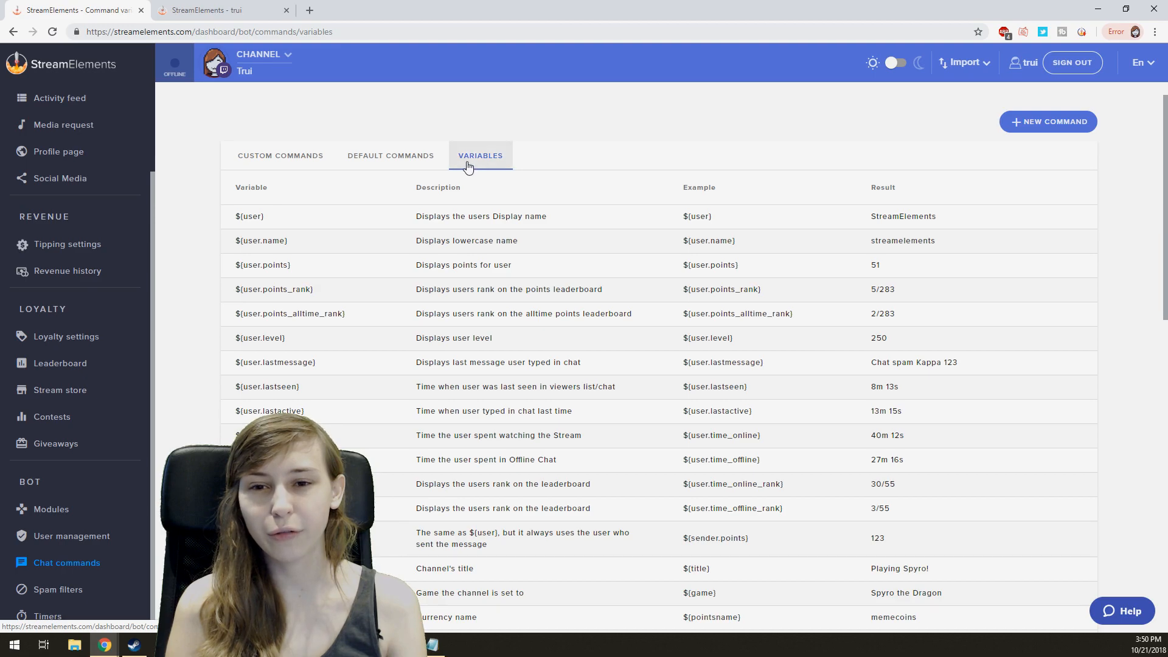
pyautogui.scroll(-1, 255, 210)
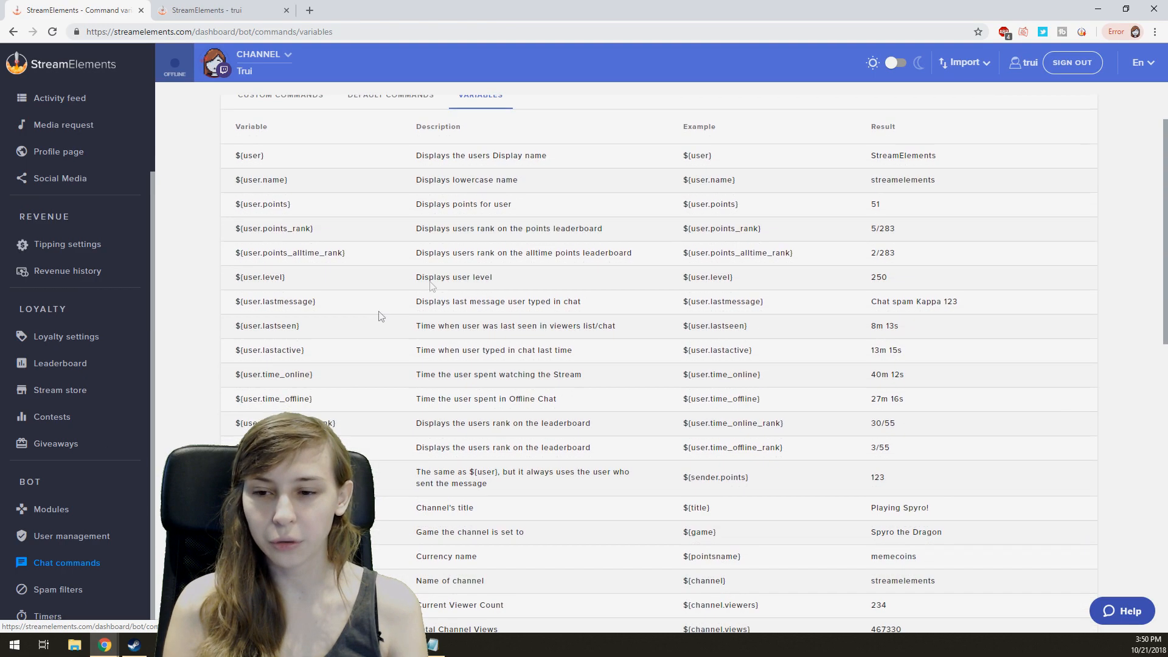
pyautogui.moveTo(416, 156); pyautogui.dragTo(566, 159)
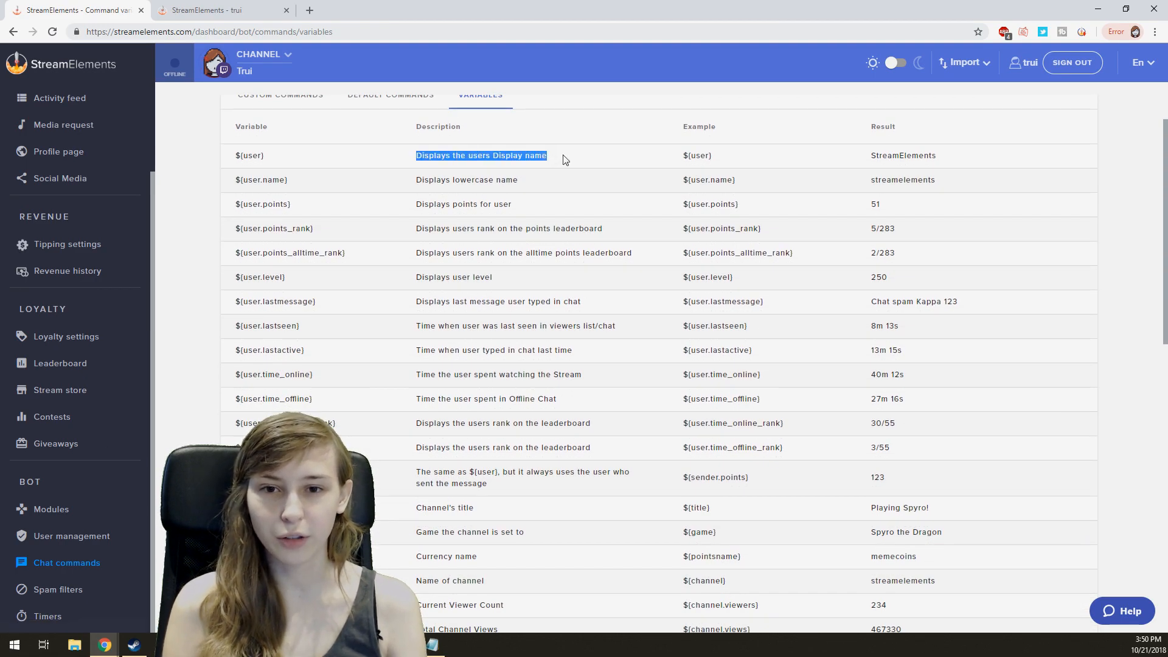
pyautogui.click(506, 226)
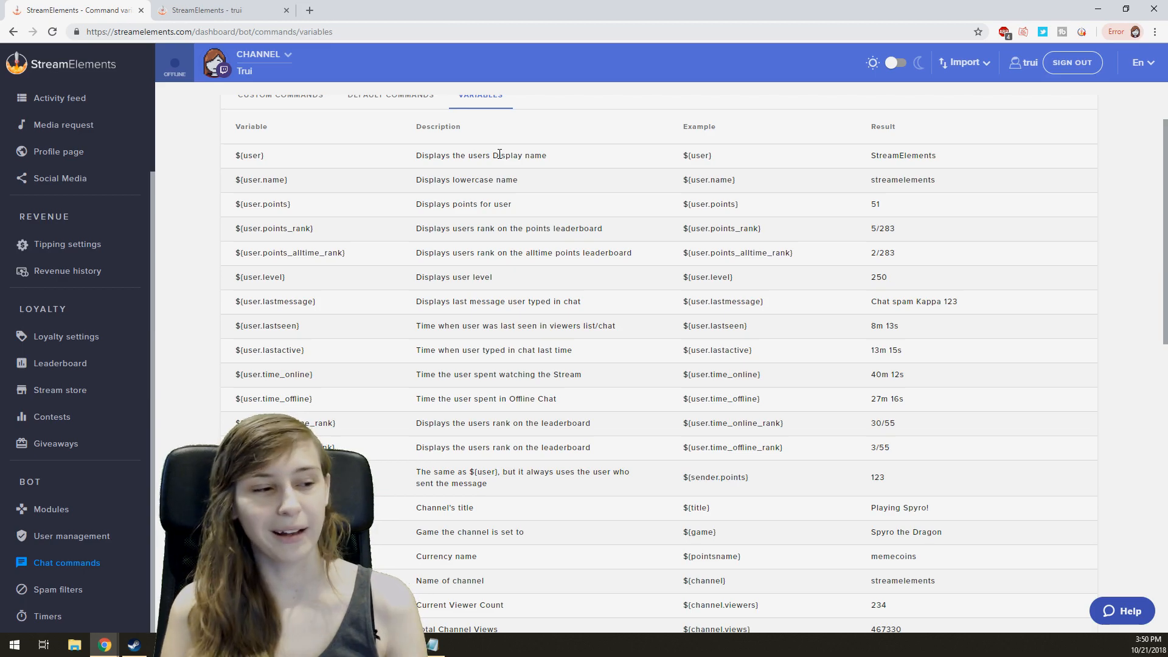
pyautogui.scroll(1, 366, 365)
# Open the bot's spam filters page and examine Link Protection's settings, whitelist and blacklist, closing them without saving.
pyautogui.click(58, 590)
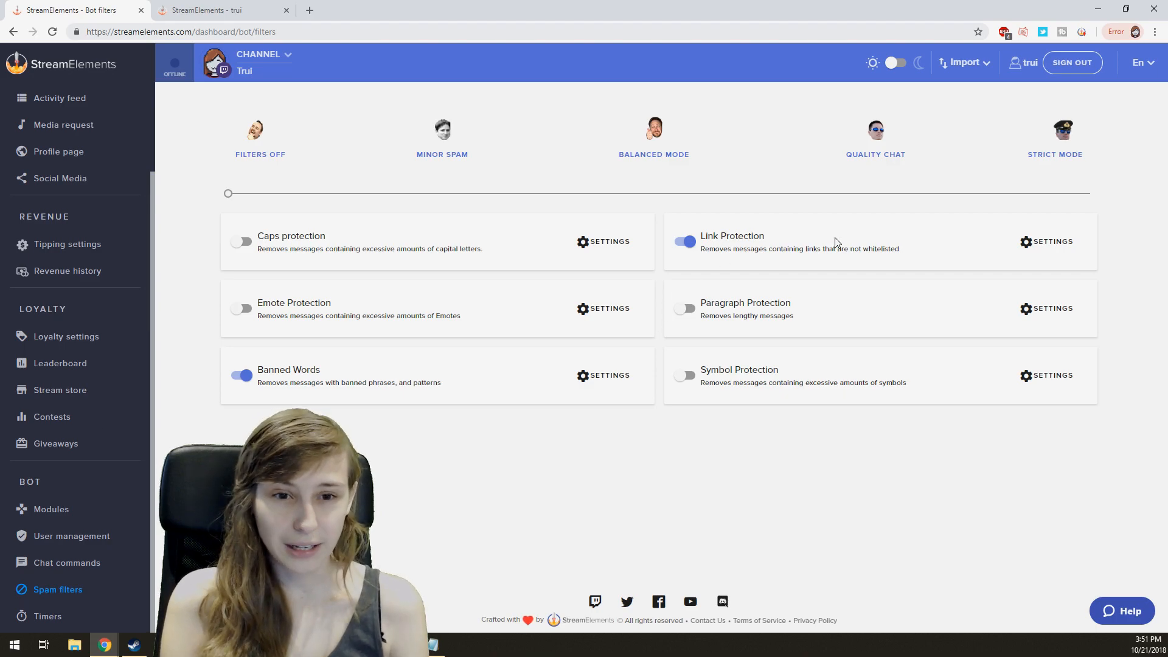
pyautogui.click(1042, 244)
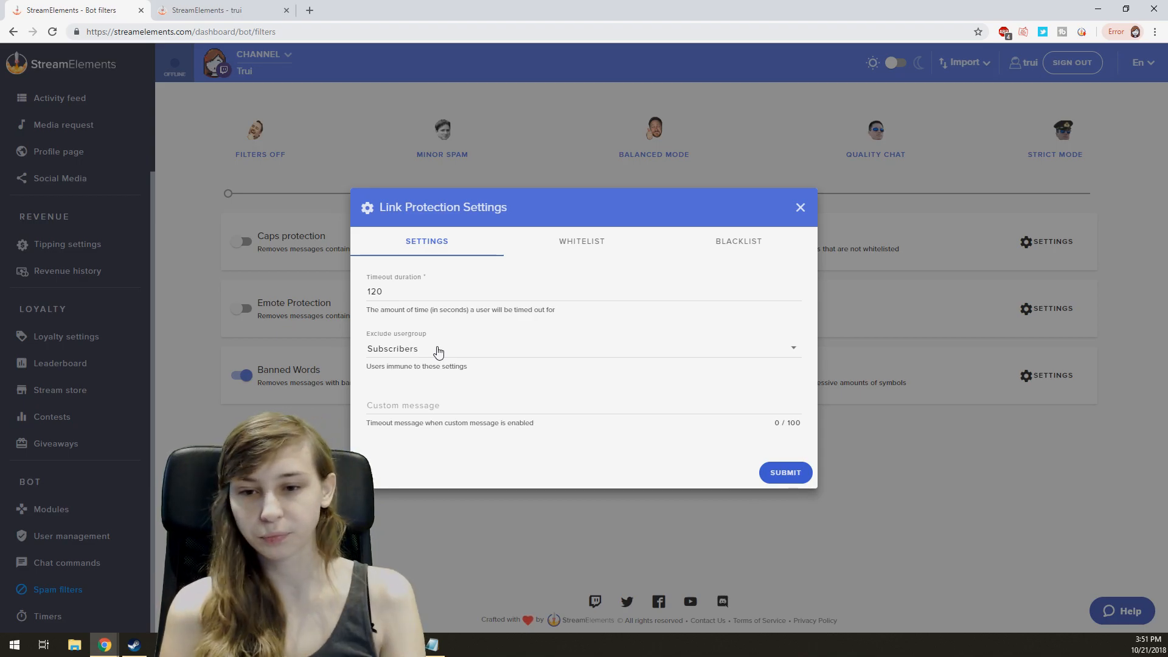
pyautogui.click(596, 240)
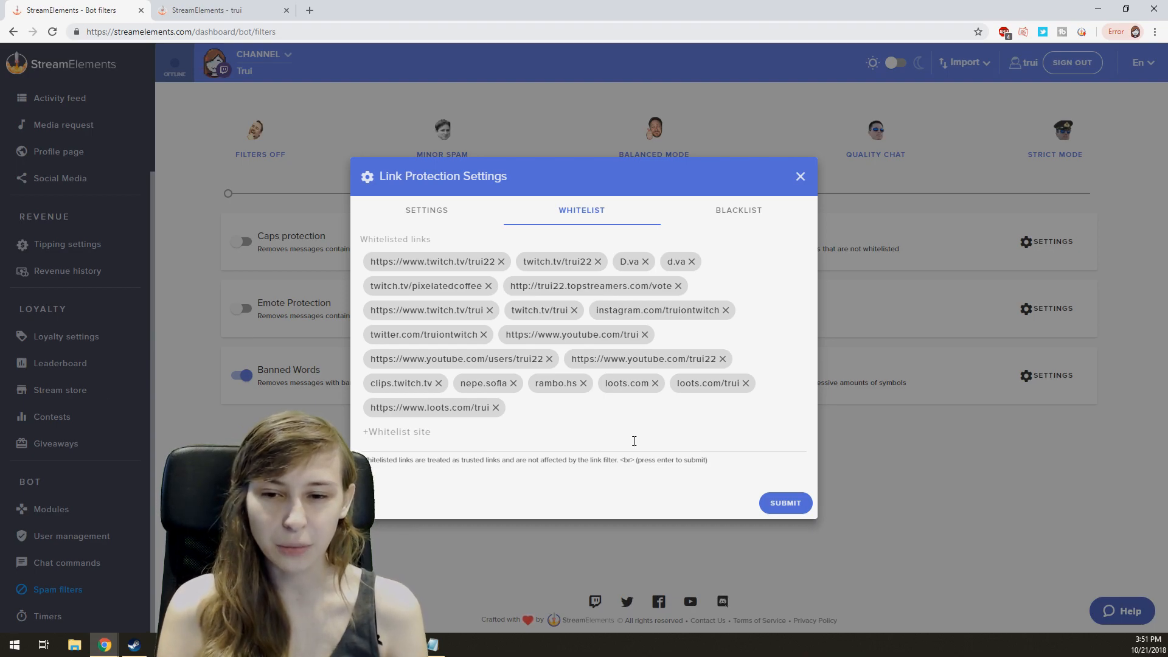
pyautogui.click(632, 263)
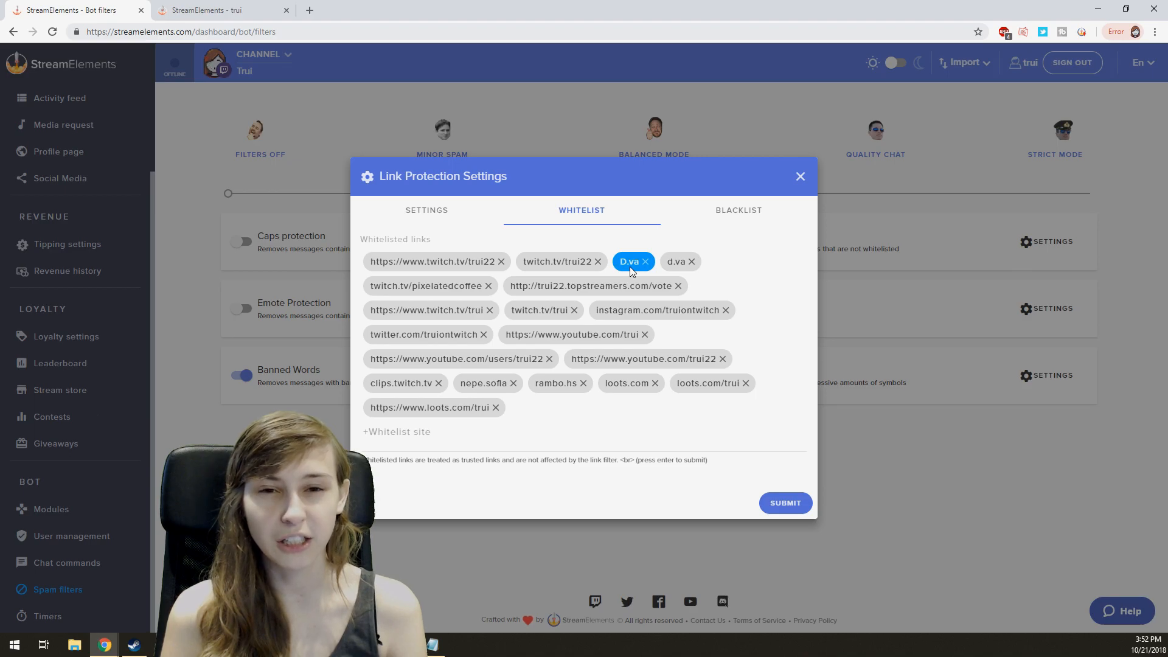
pyautogui.click(751, 210)
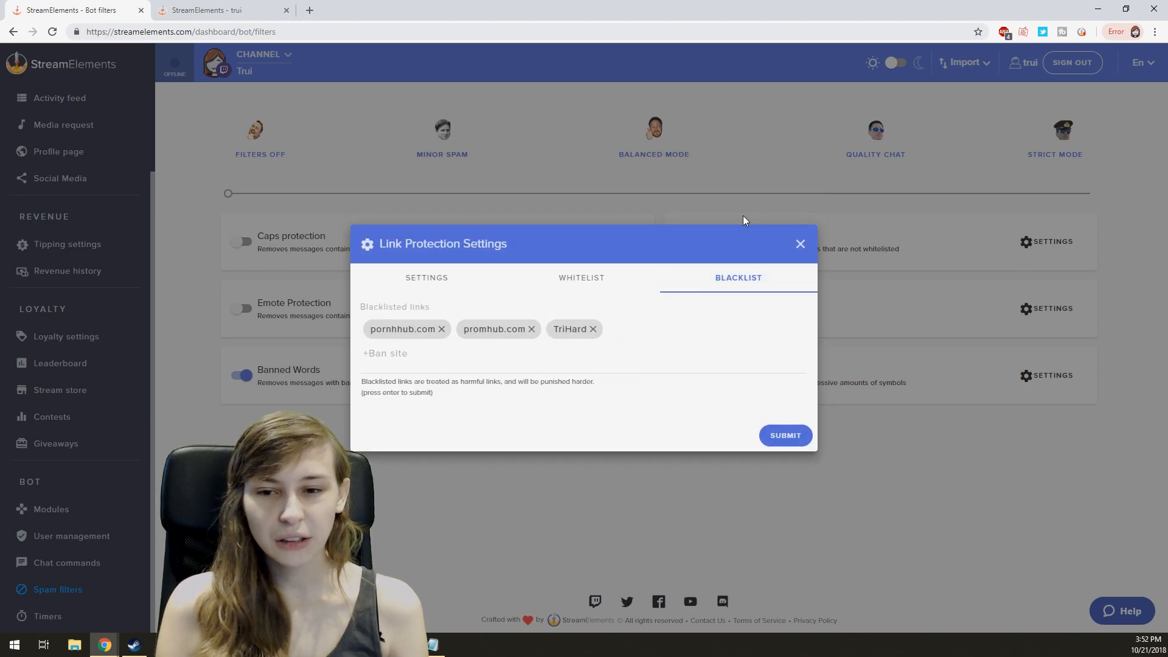
pyautogui.click(435, 282)
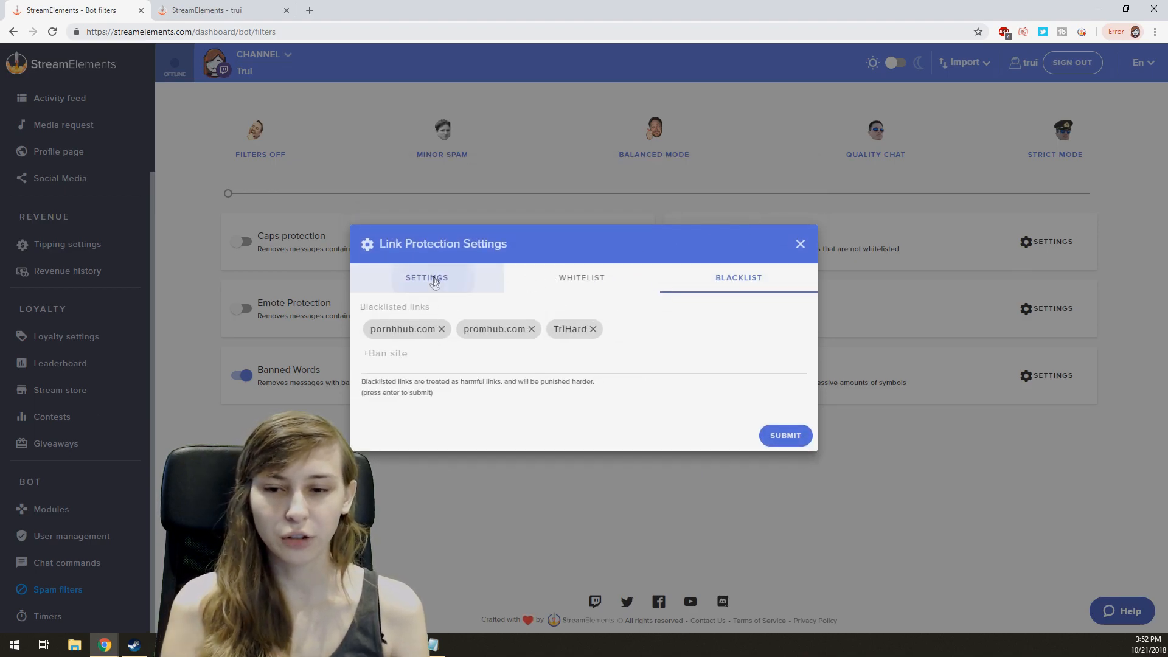
pyautogui.click(799, 207)
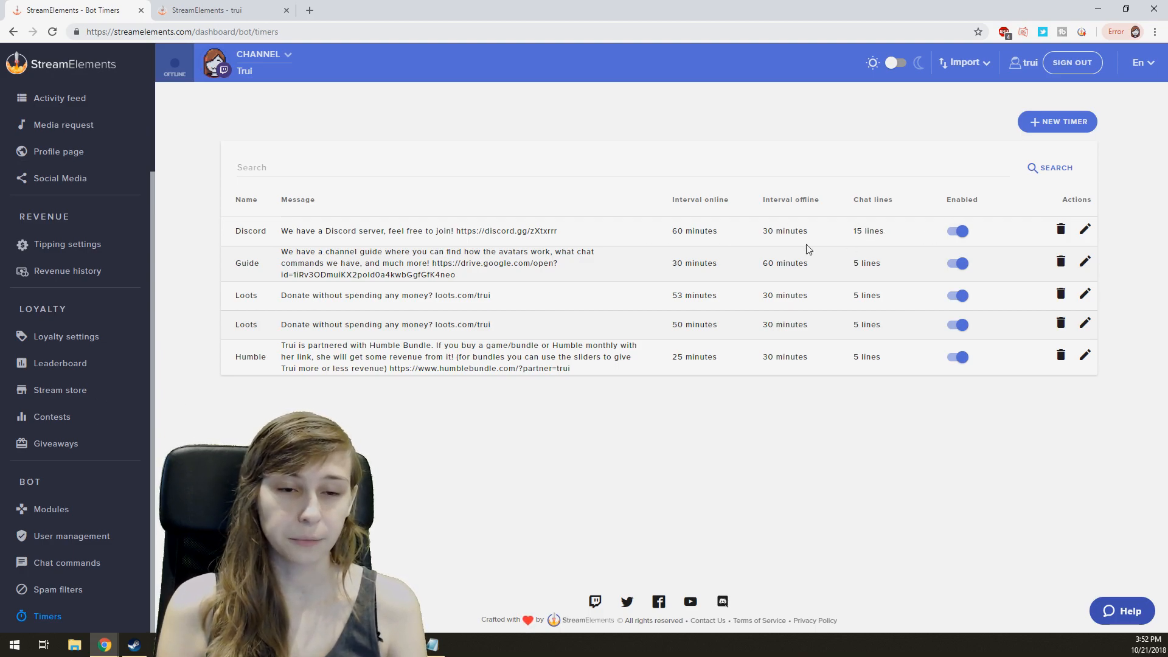
# On the bot's timers page, examine the Discord timer's message and edit settings, toggling its online interval off and on, and close without saving.
pyautogui.moveTo(282, 232); pyautogui.dragTo(589, 229)
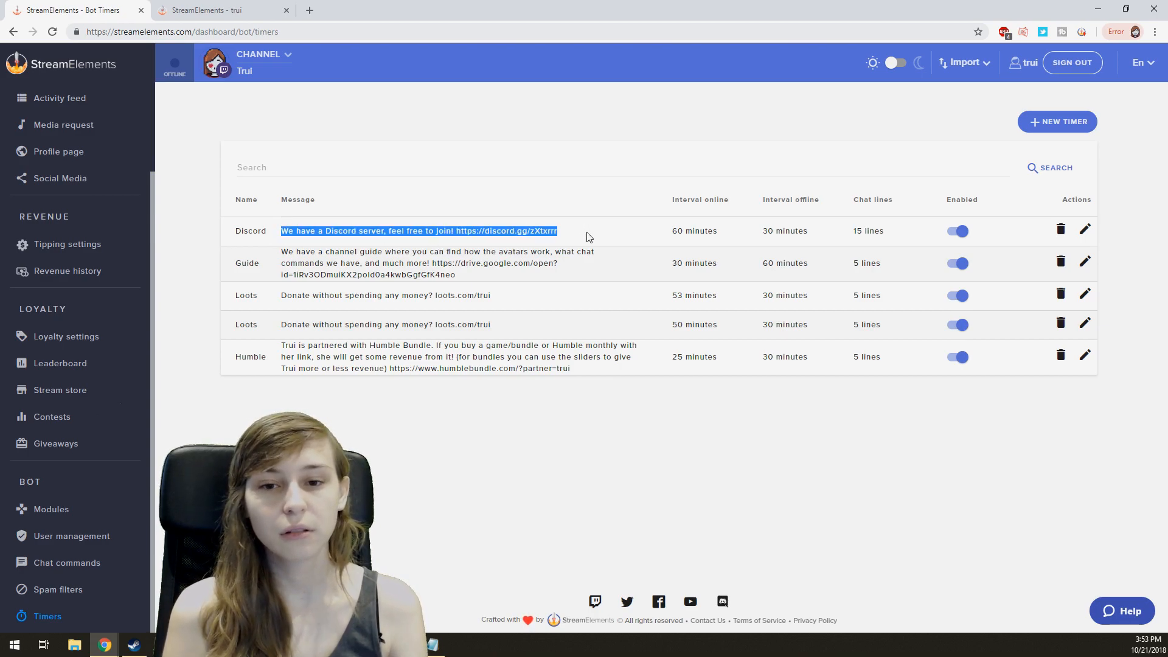
pyautogui.click(589, 237)
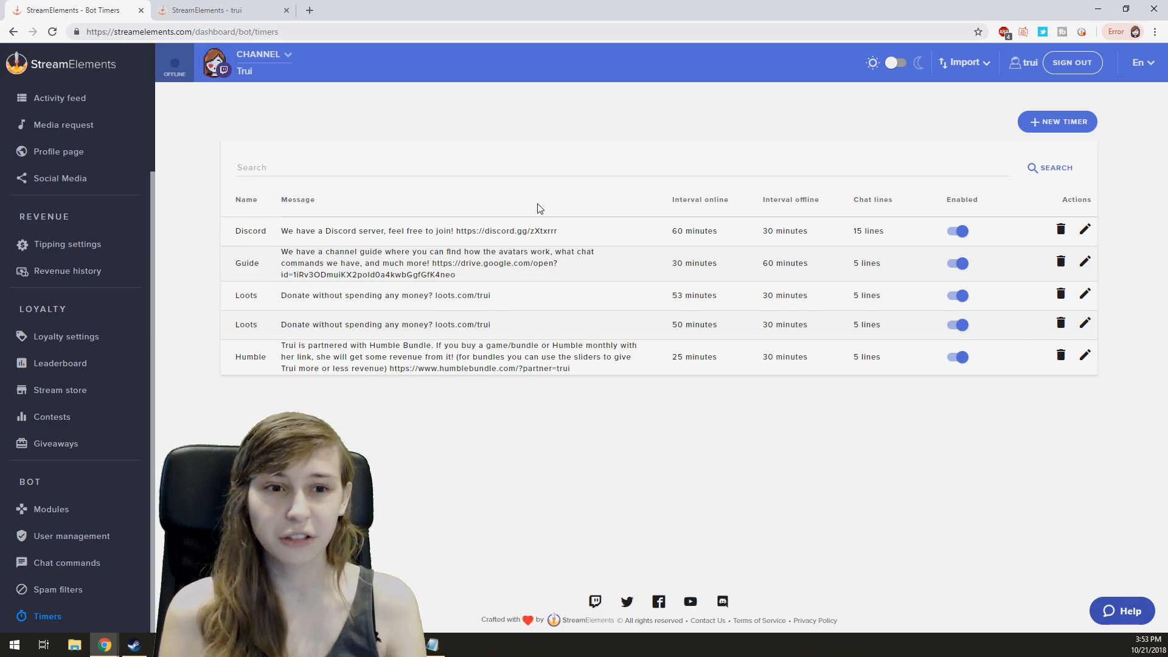
pyautogui.click(1086, 230)
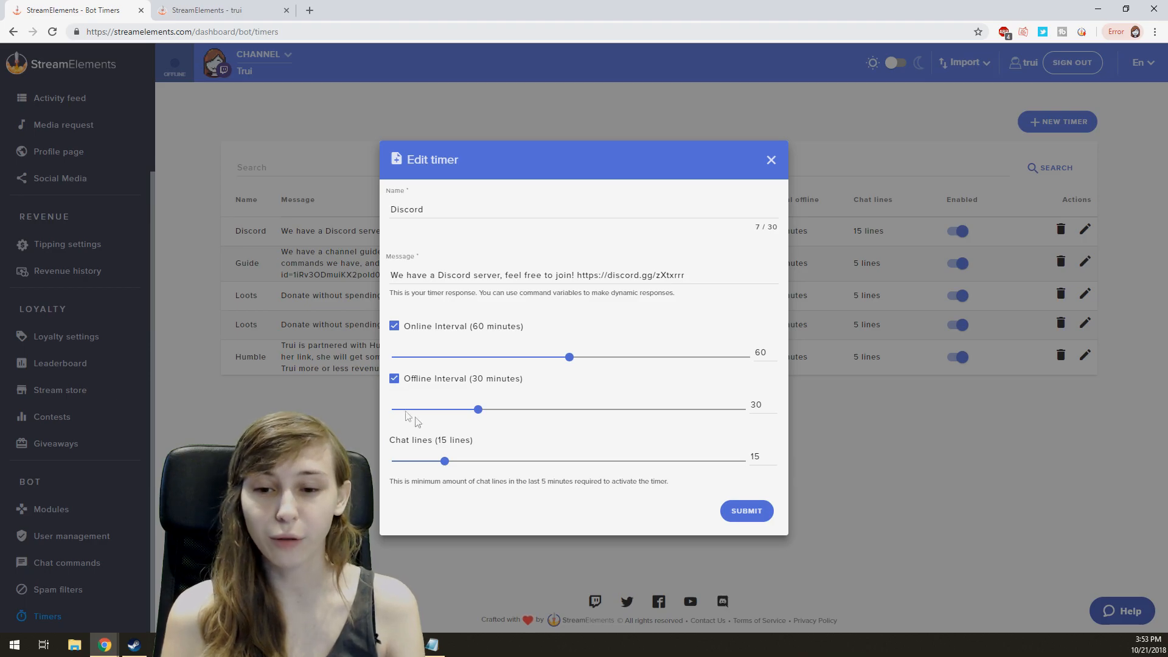
pyautogui.click(395, 328)
pyautogui.click(394, 324)
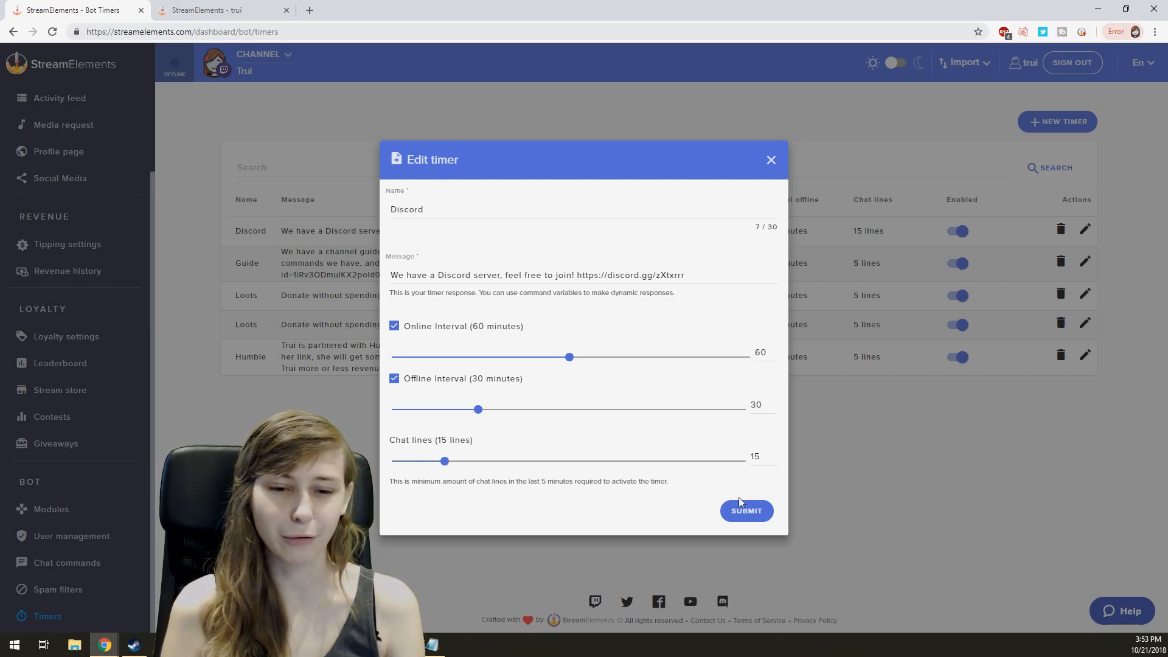
pyautogui.click(771, 160)
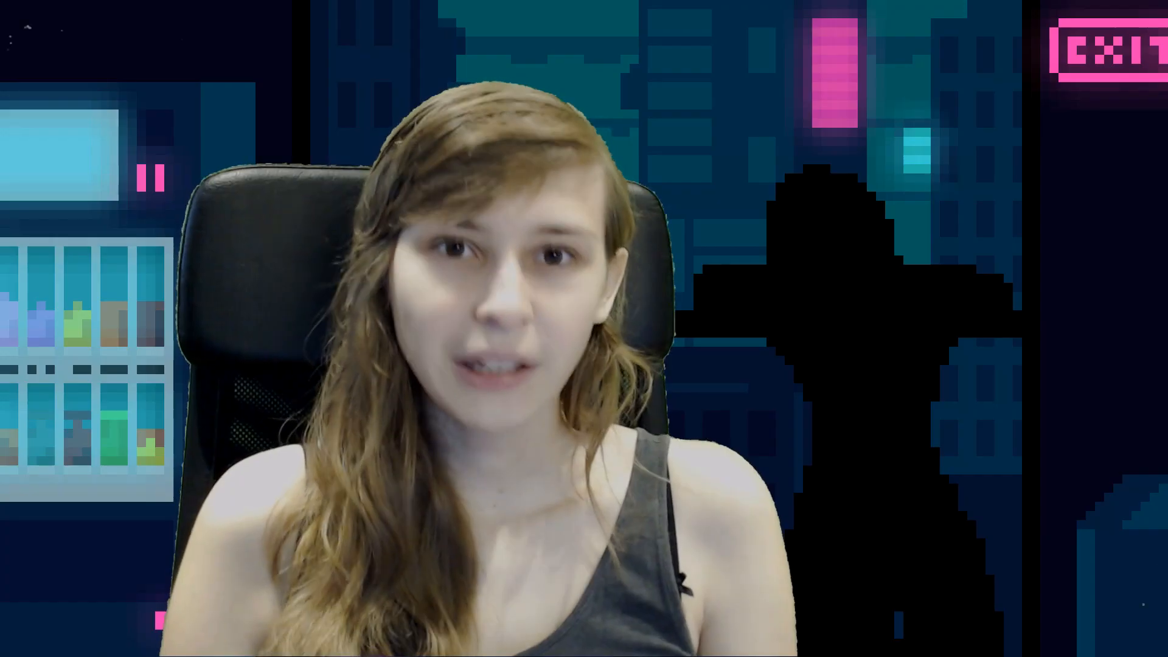